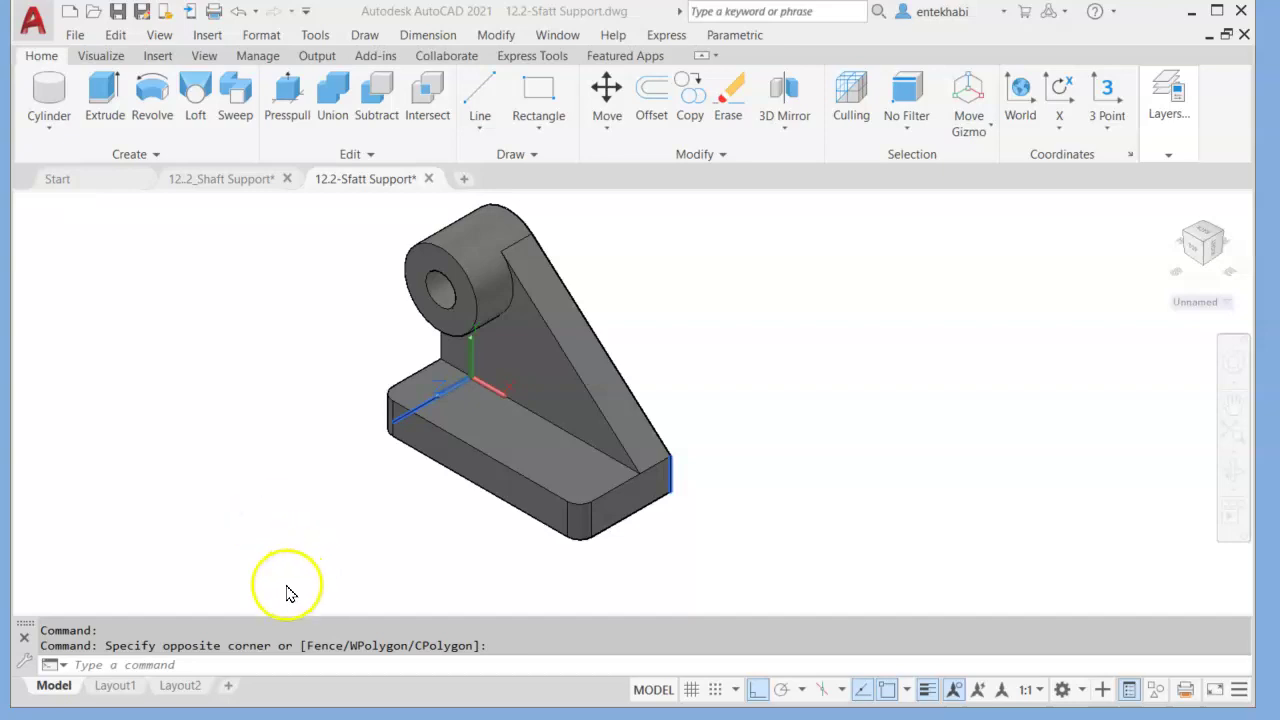
Step: Check the workspace list, then close it without changing the workspace
{"action": "left_click", "coordinate": [142, 666]}
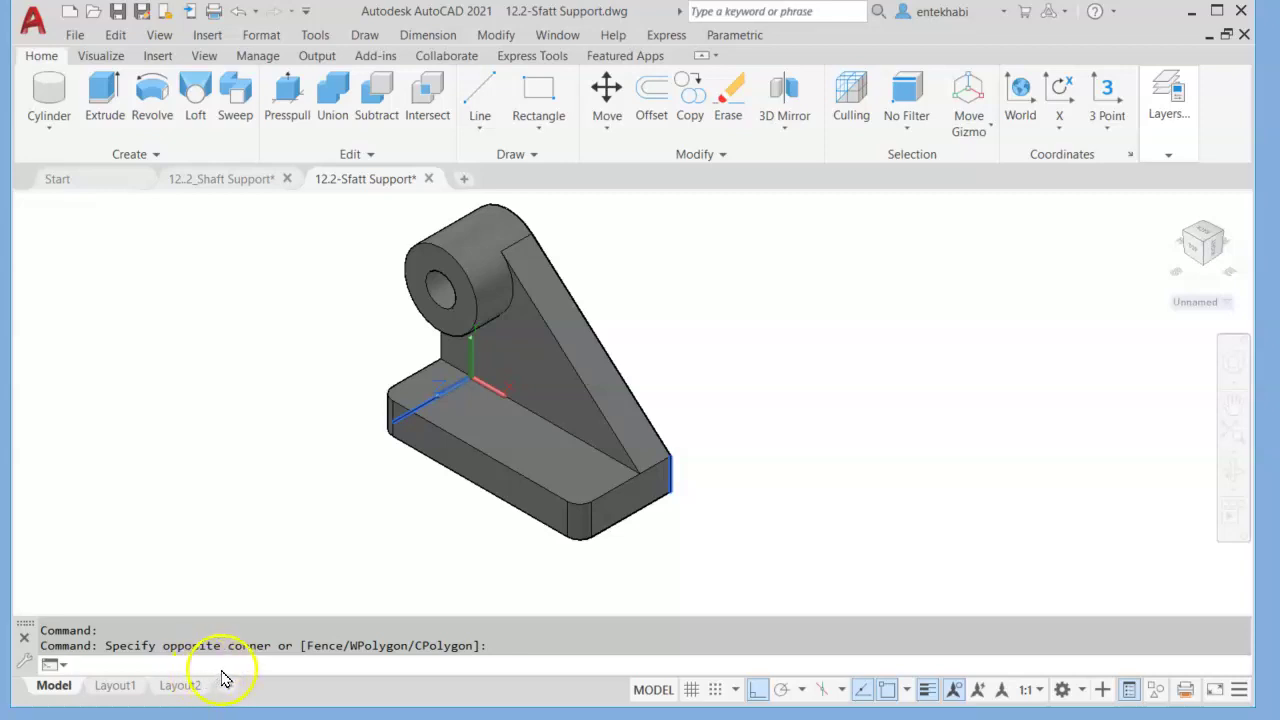
{"action": "left_click", "coordinate": [1075, 690]}
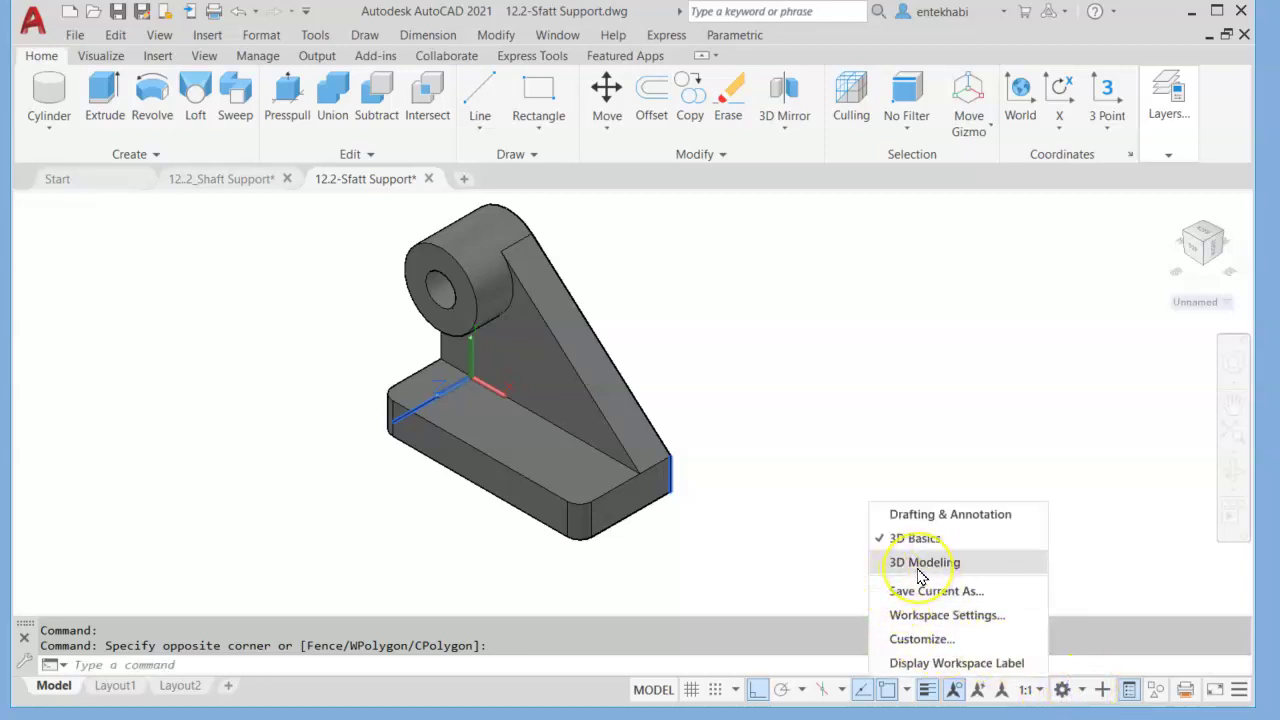
{"action": "left_click", "coordinate": [113, 666]}
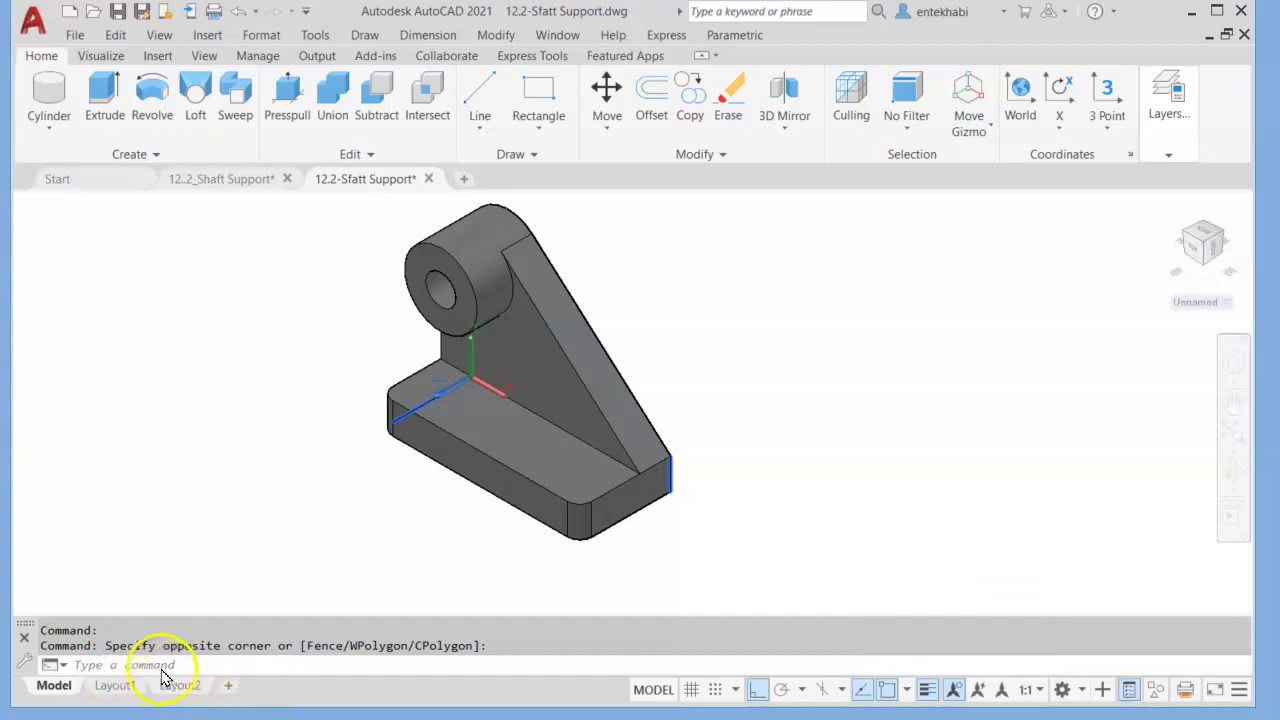
{"action": "left_click", "coordinate": [157, 667]}
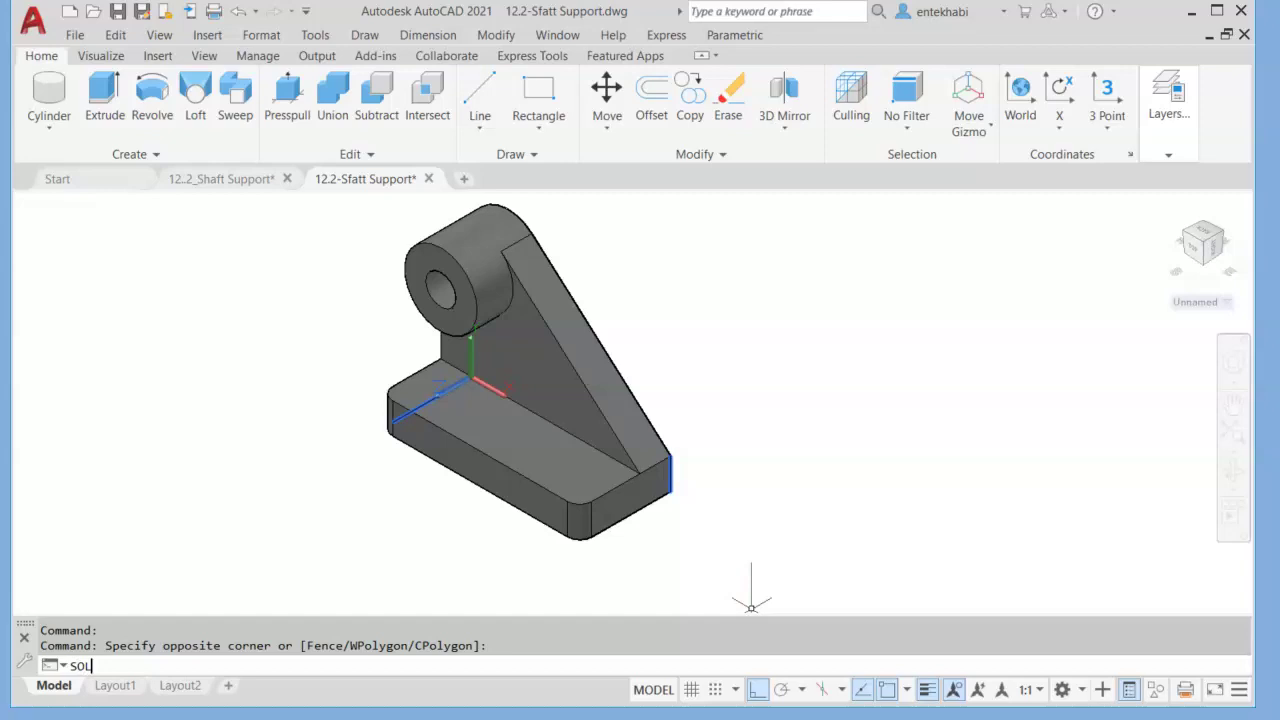
Step: Run SOLVIEW to switch to the Layout1 sheet, then cancel its prompt
{"action": "type", "text": "SOLVIEW"}
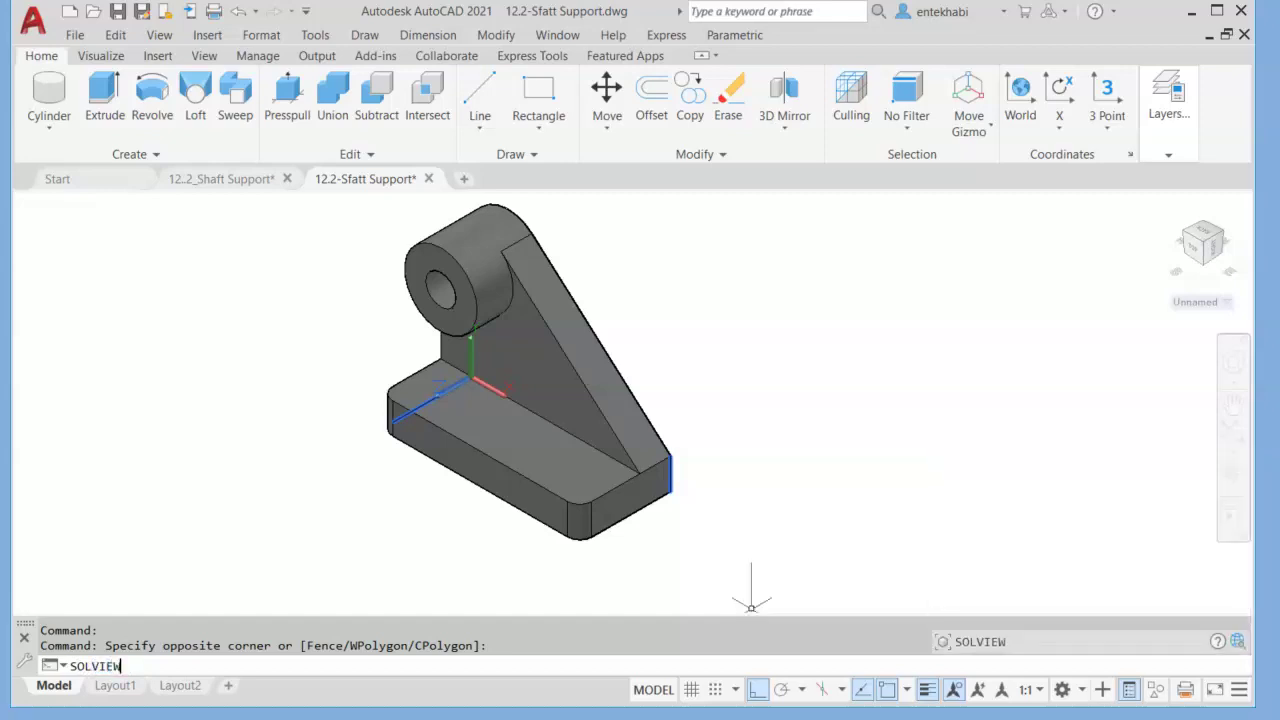
{"action": "key", "text": "Return"}
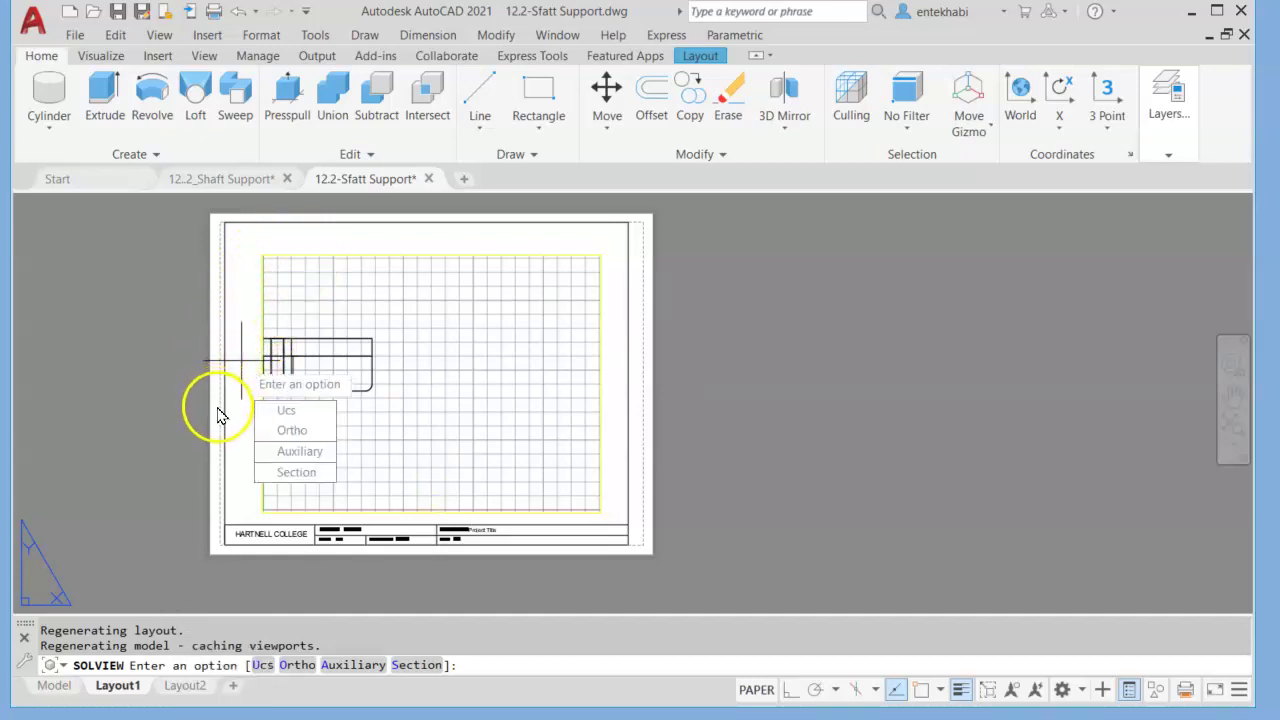
{"action": "key", "text": "Escape"}
{"action": "key", "text": "Escape"}
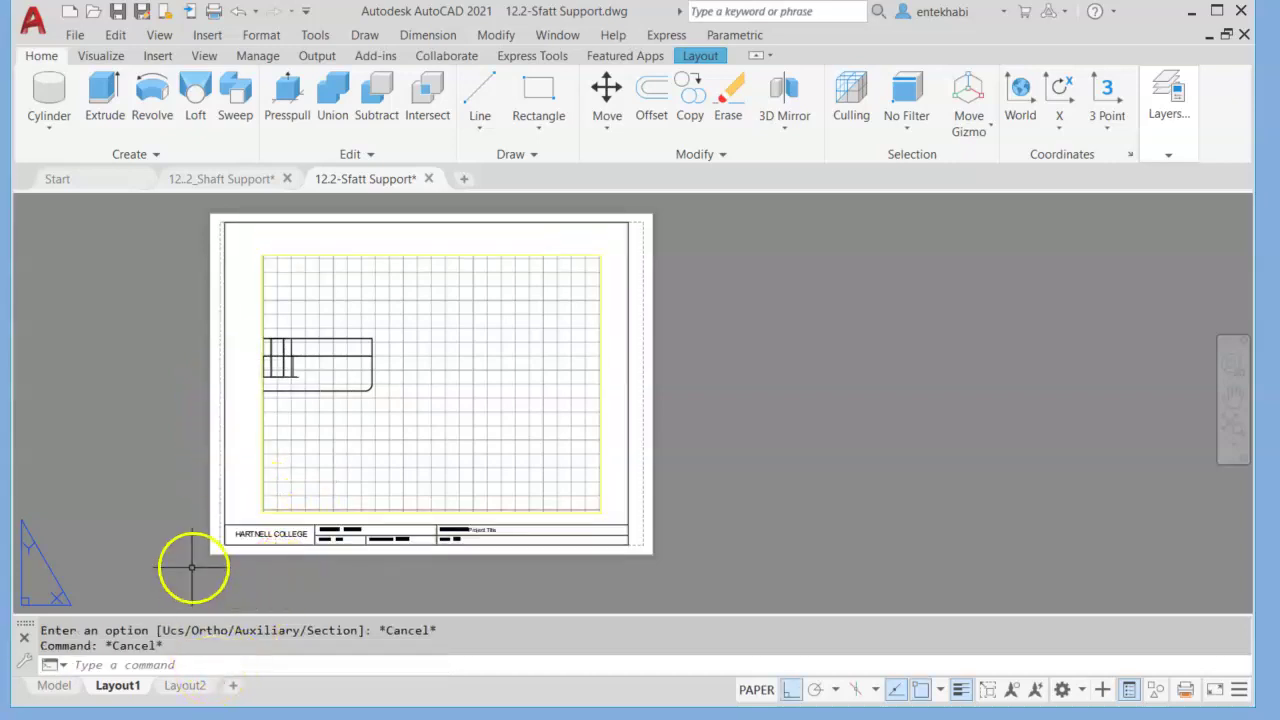
Step: Erase Layout1's existing default viewport, leaving only the border and title block
{"action": "left_click", "coordinate": [262, 428]}
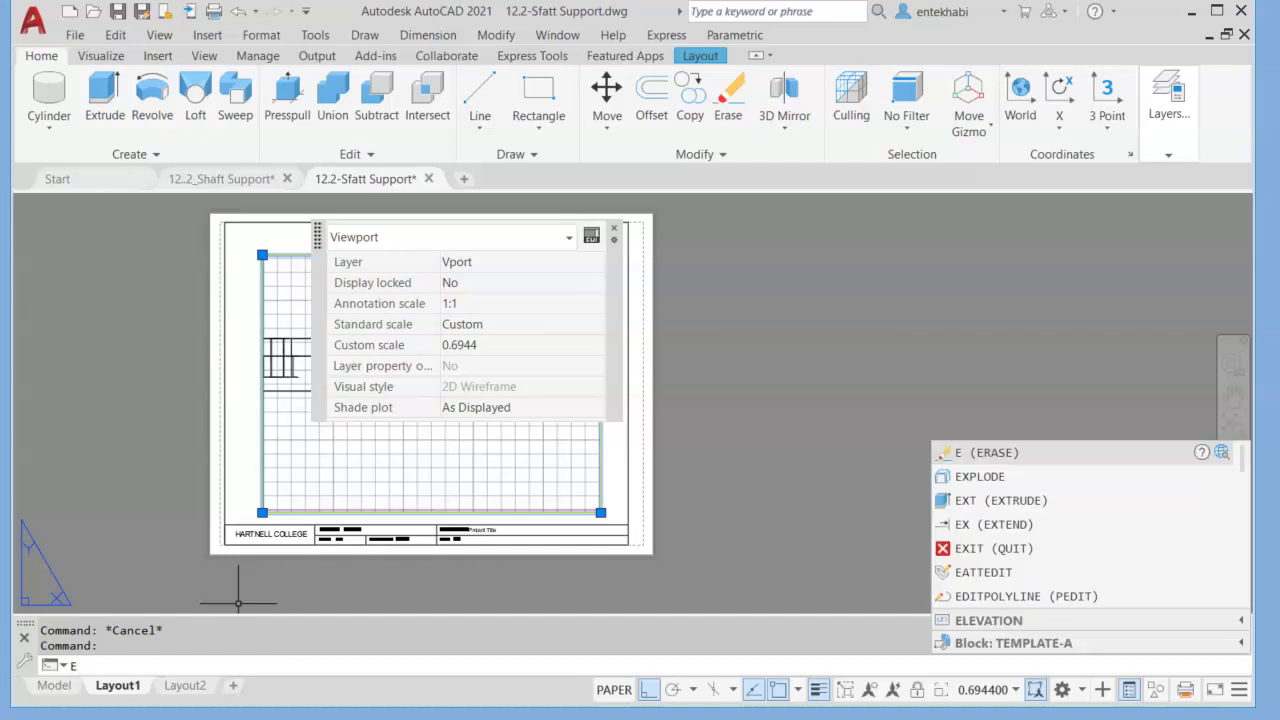
{"action": "key", "text": "Return"}
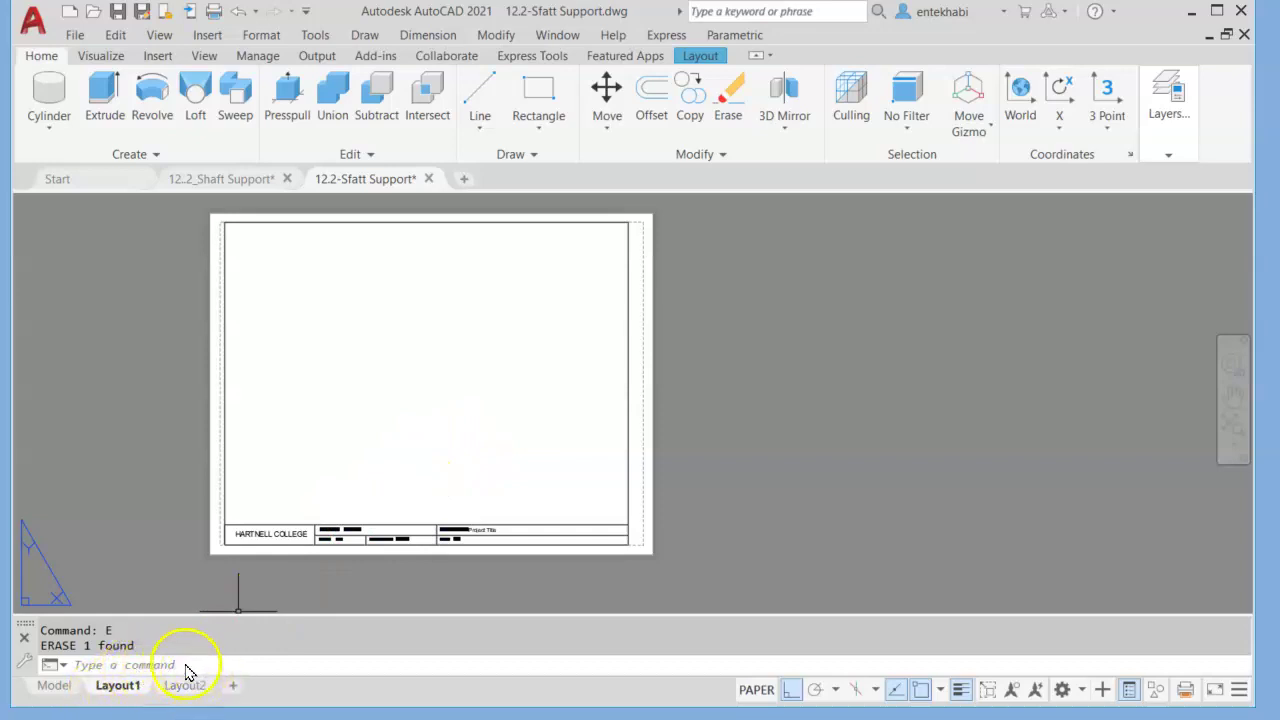
{"action": "left_click", "coordinate": [155, 666]}
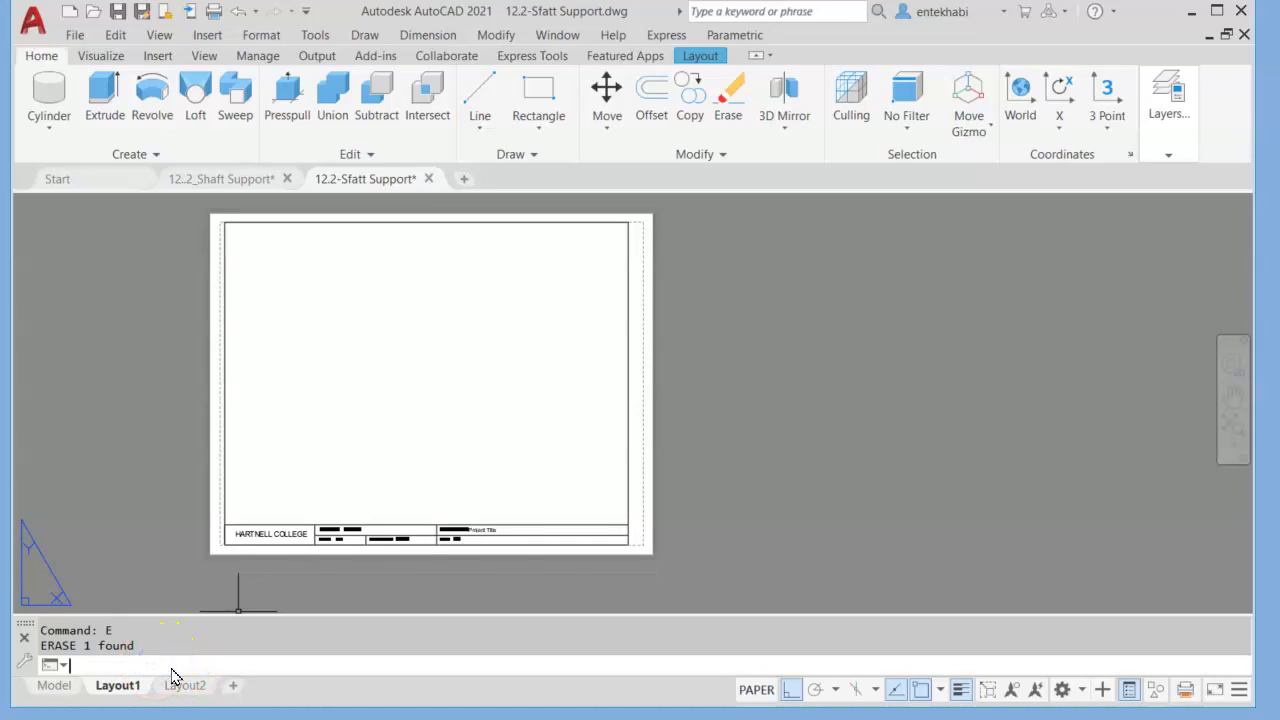
Step: Start SOLVIEW with a UCS view based on the current UCS at scale 1.0000
{"action": "type", "text": "SOLVIEW"}
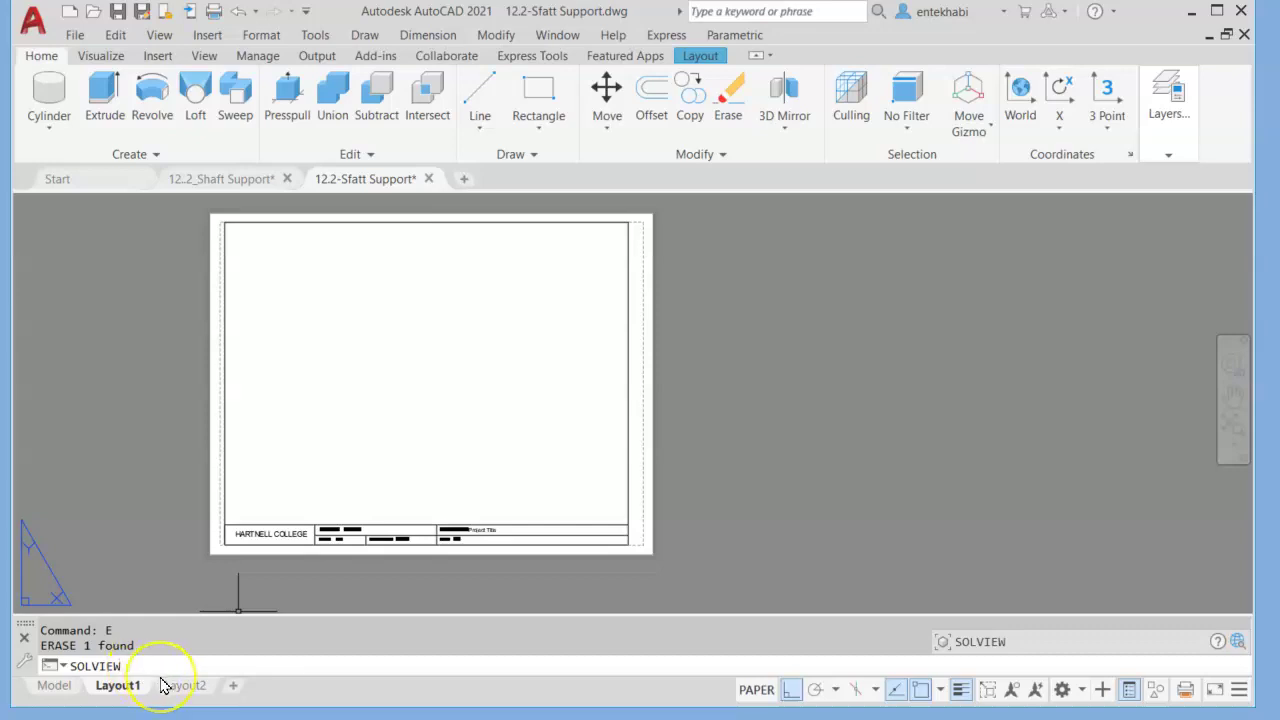
{"action": "key", "text": "Return"}
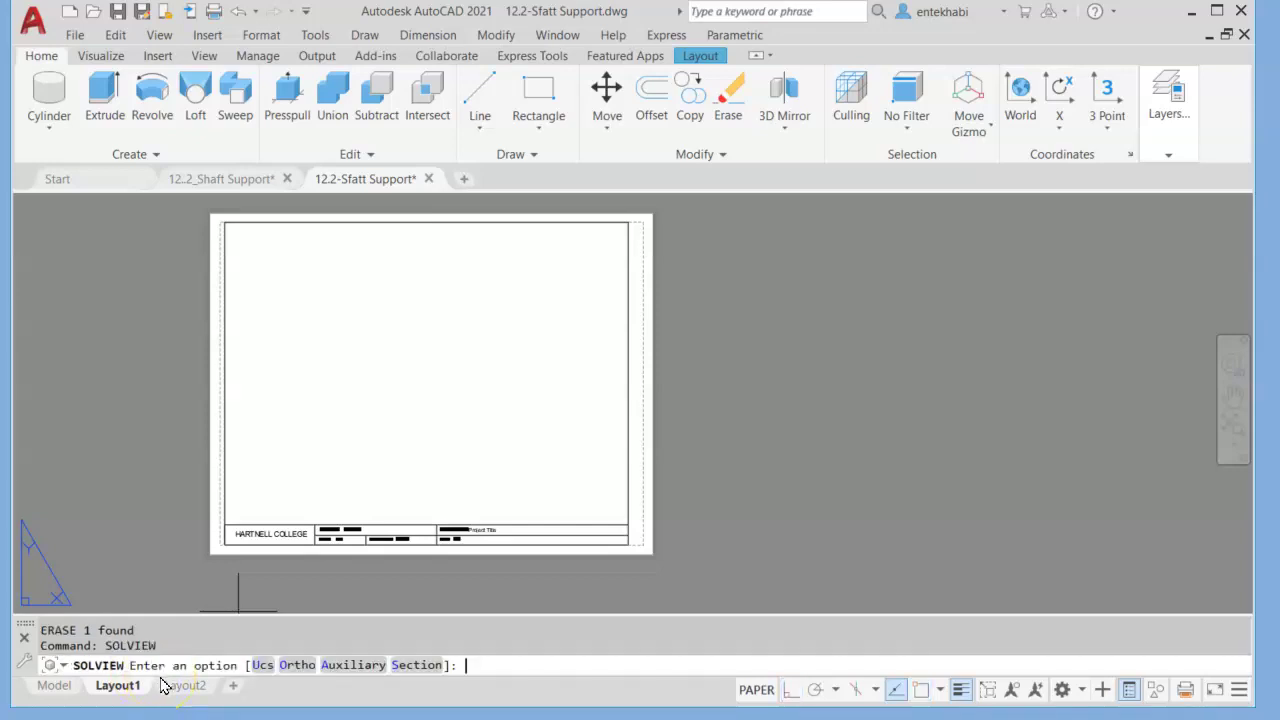
{"action": "left_click", "coordinate": [265, 666]}
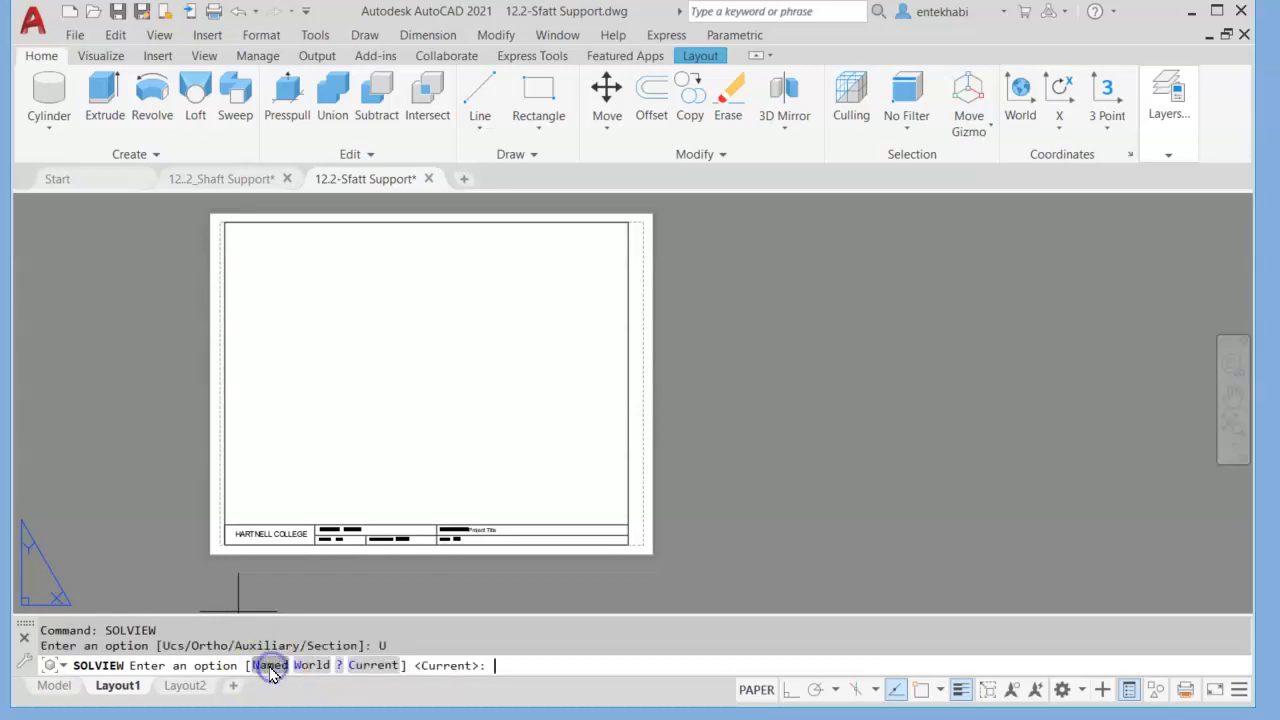
{"action": "left_click", "coordinate": [372, 666]}
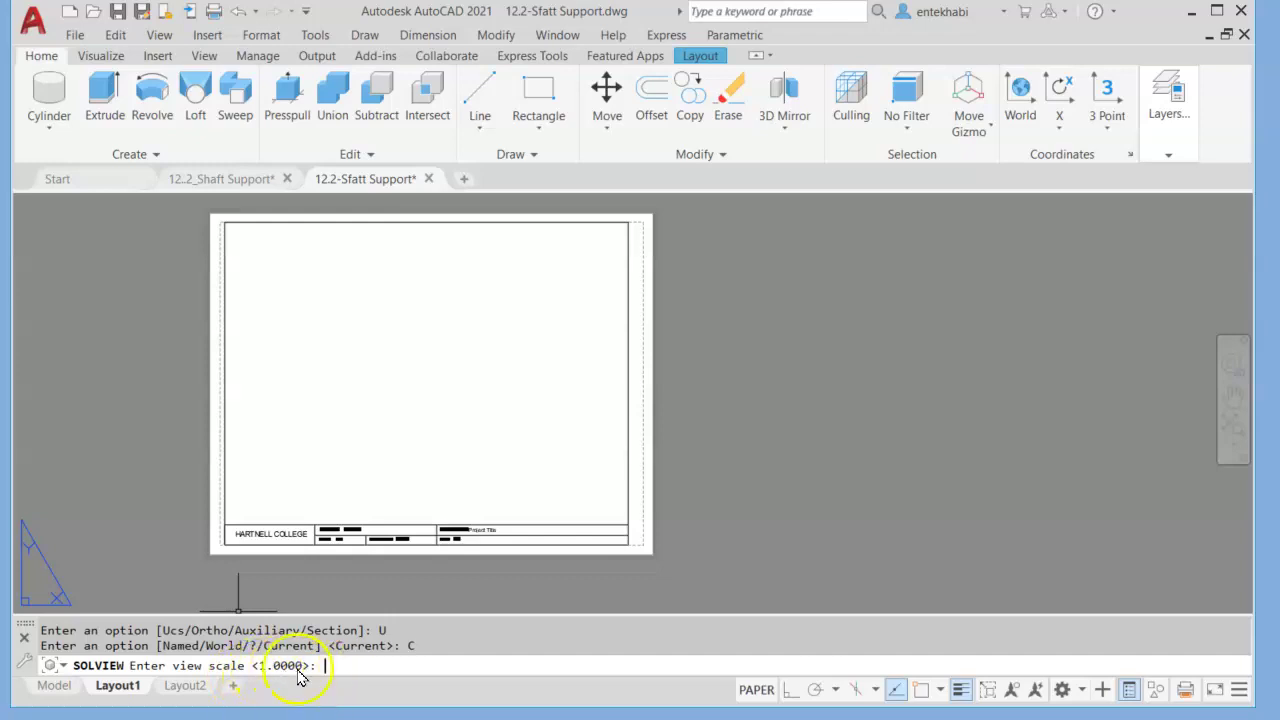
{"action": "key", "text": "Return"}
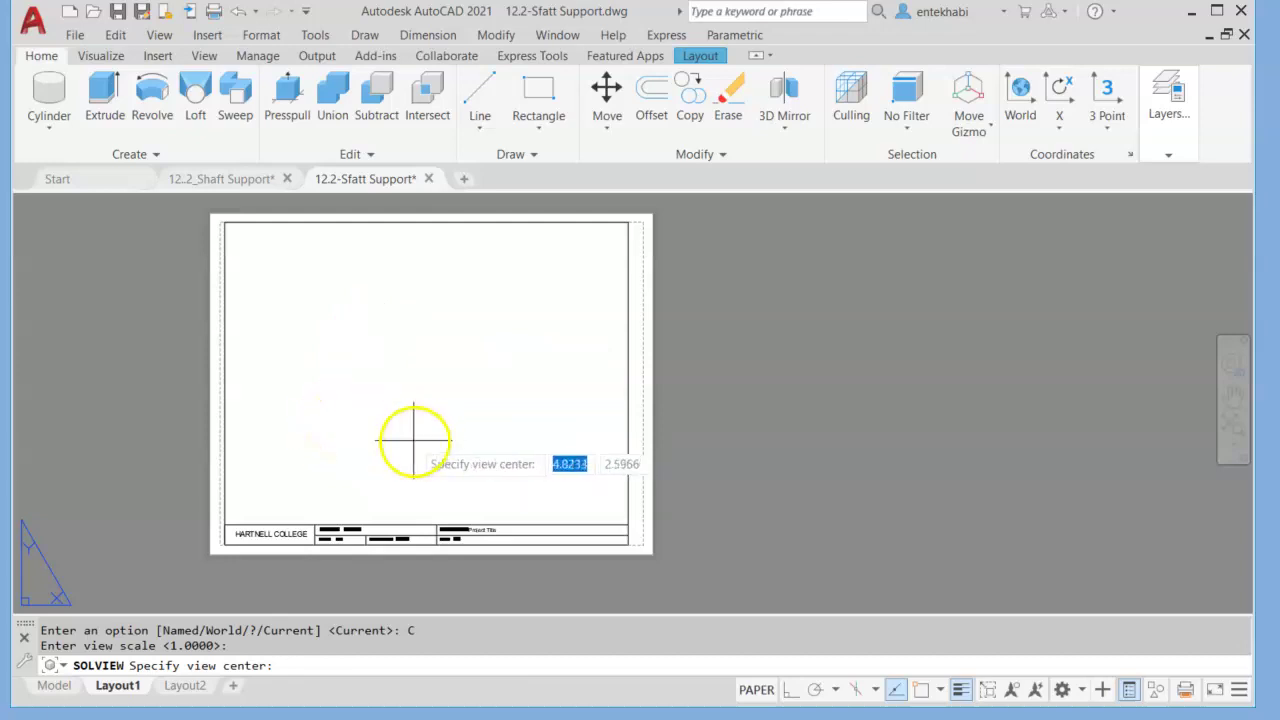
Step: Position the front view's centre in the lower-left of the Layout1 sheet
{"action": "left_click", "coordinate": [352, 393]}
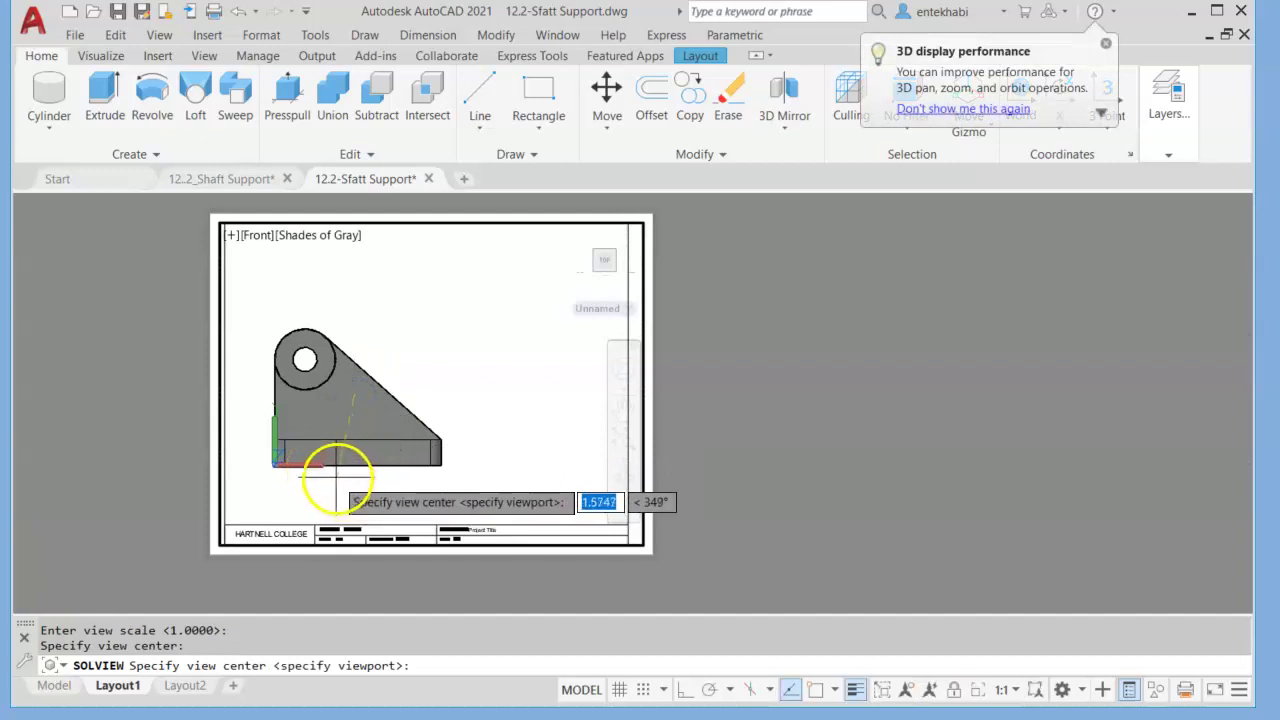
{"action": "left_click", "coordinate": [337, 479]}
{"action": "left_click", "coordinate": [366, 443]}
{"action": "left_click", "coordinate": [423, 400]}
{"action": "left_click", "coordinate": [312, 432]}
{"action": "left_click", "coordinate": [366, 432]}
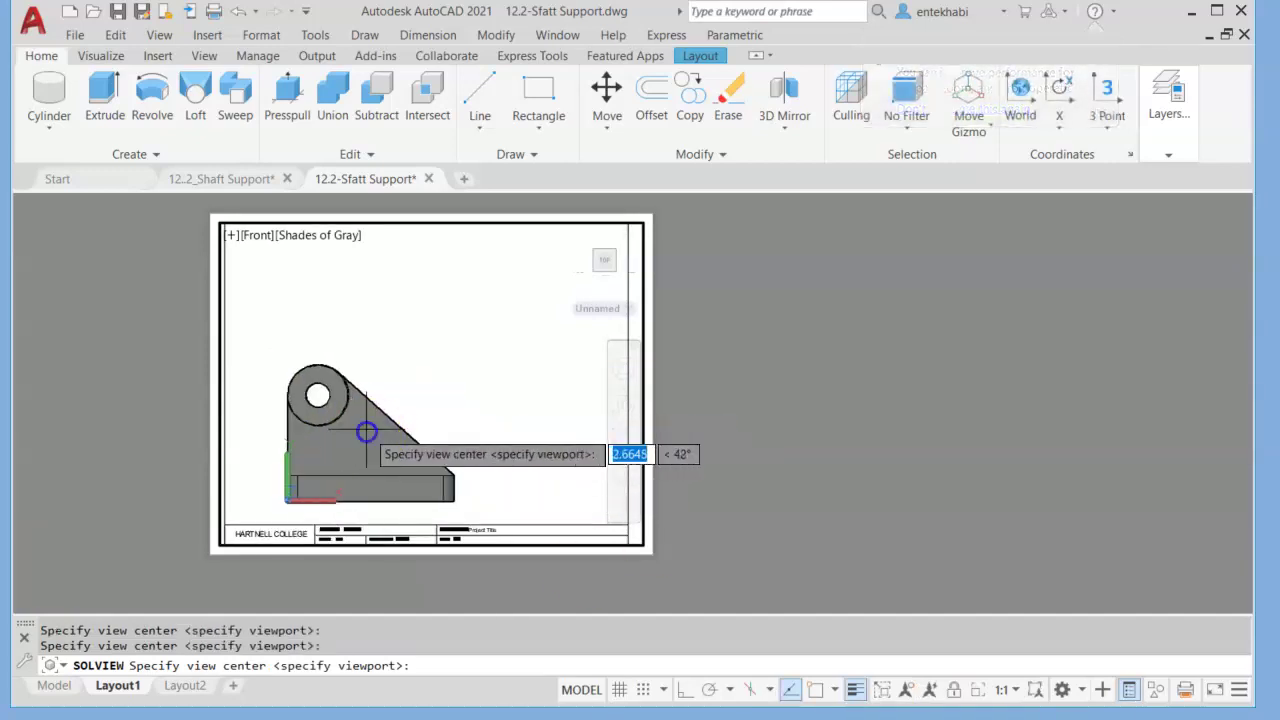
{"action": "left_click", "coordinate": [307, 474]}
{"action": "left_click", "coordinate": [323, 449]}
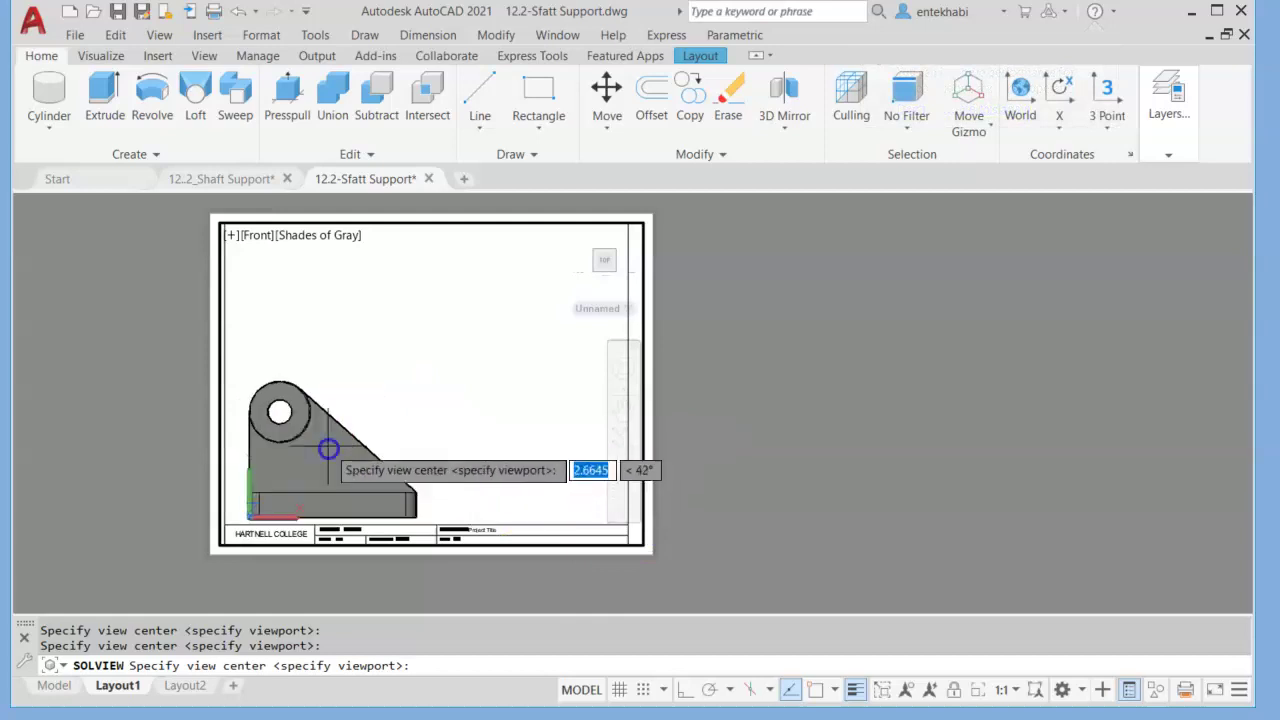
{"action": "left_click", "coordinate": [350, 400]}
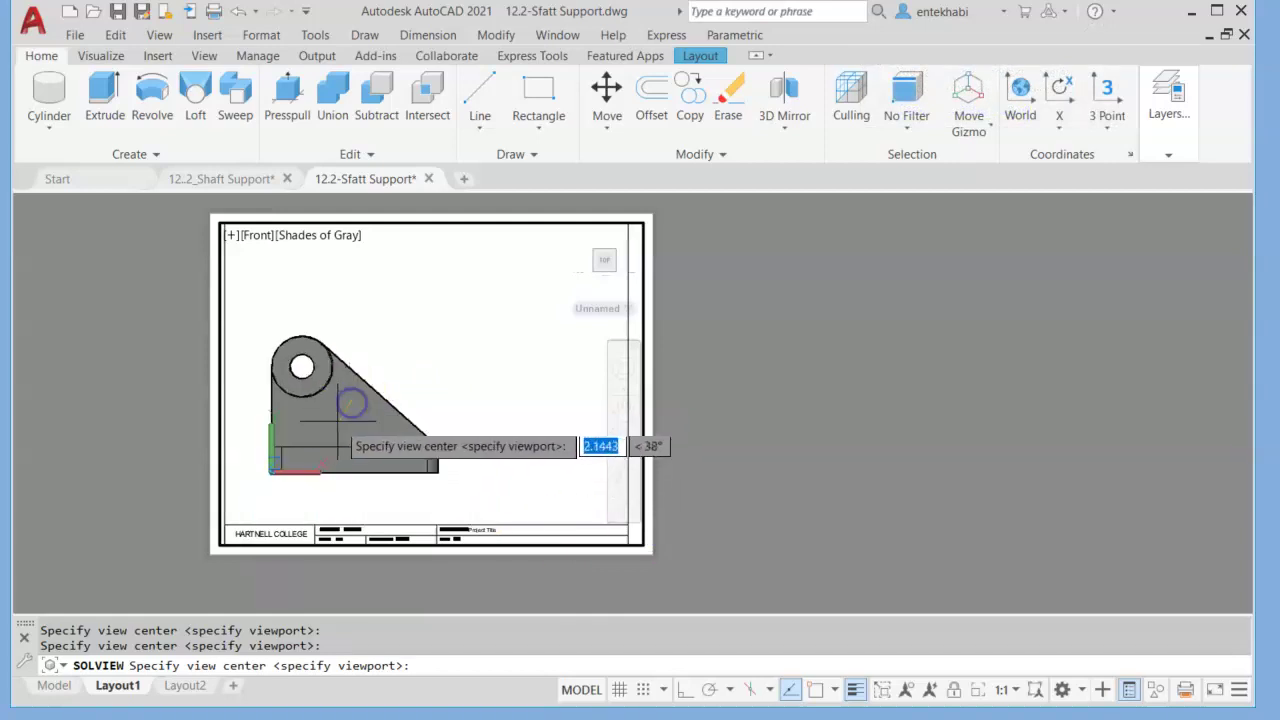
{"action": "left_click", "coordinate": [330, 430]}
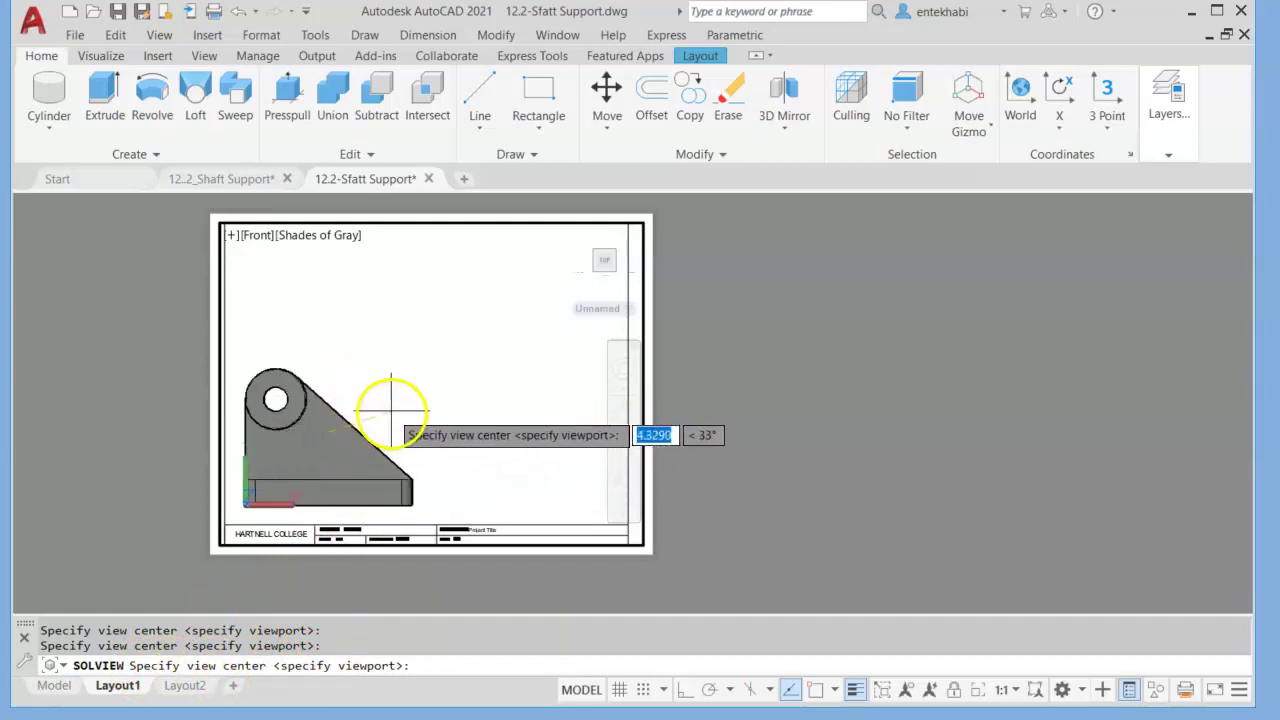
{"action": "left_click", "coordinate": [511, 436]}
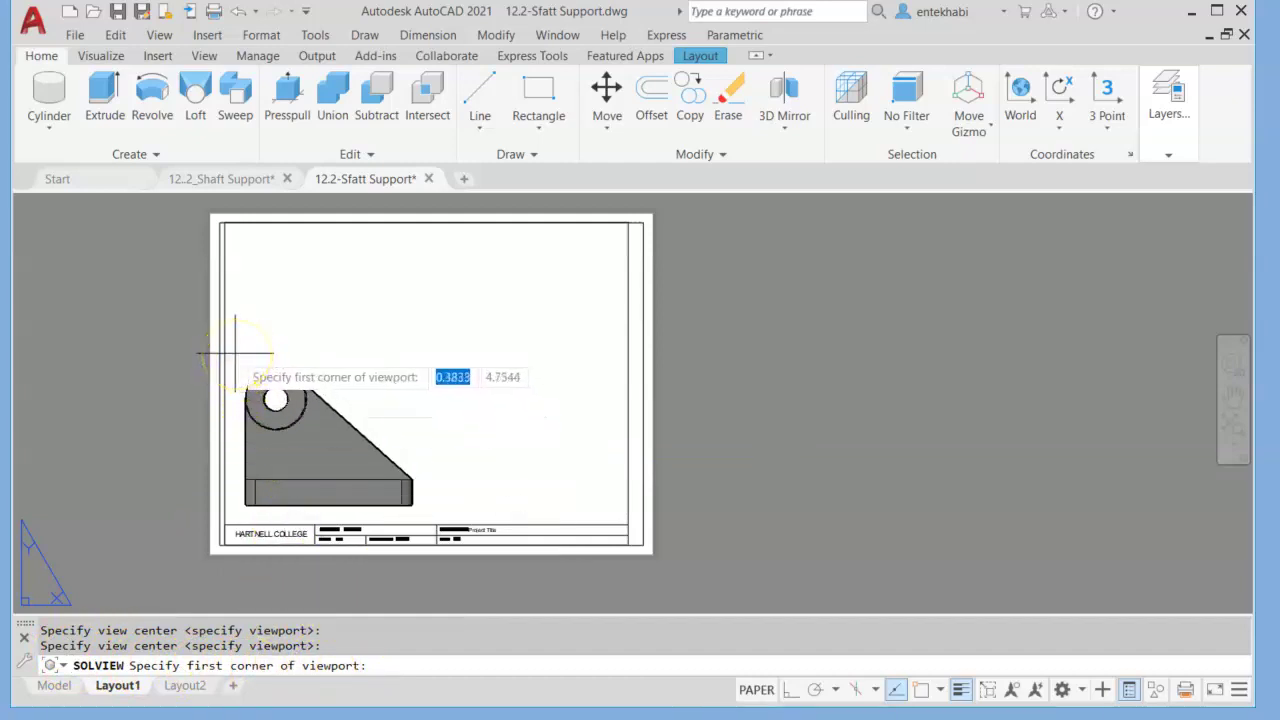
Step: Frame the front view's viewport with two corners and name it FRONT
{"action": "left_click", "coordinate": [235, 353]}
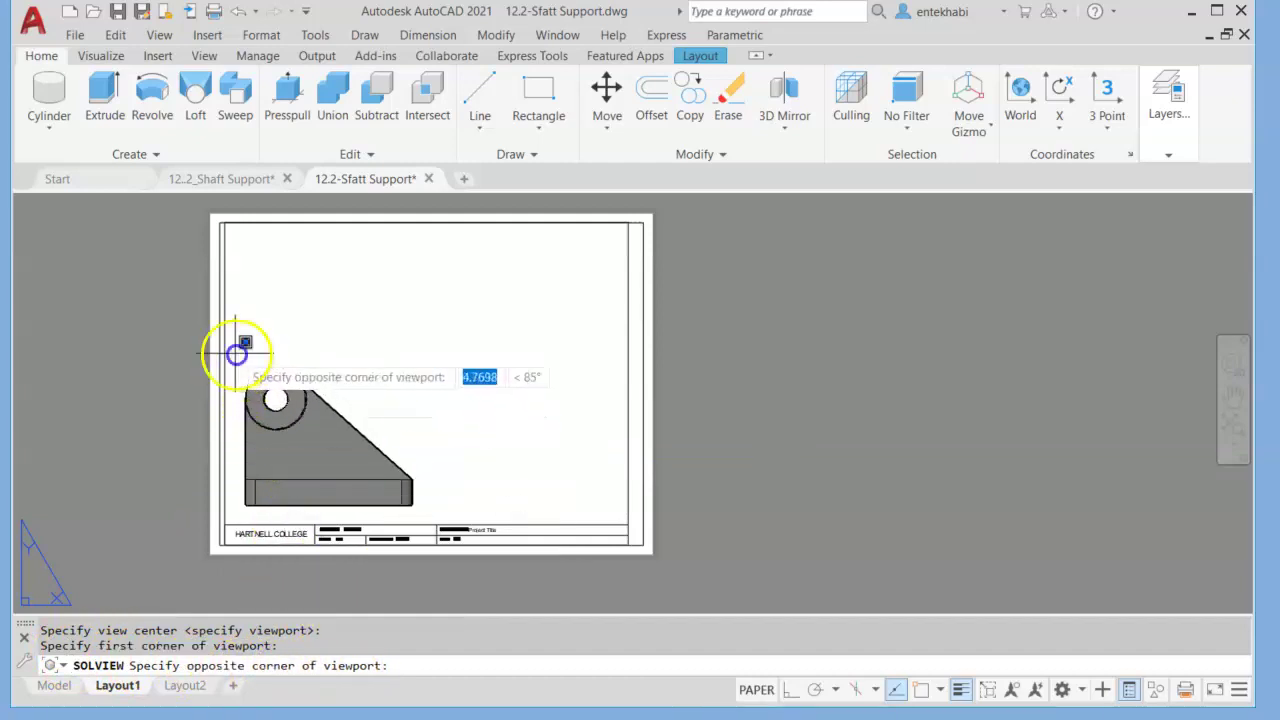
{"action": "left_click", "coordinate": [432, 508]}
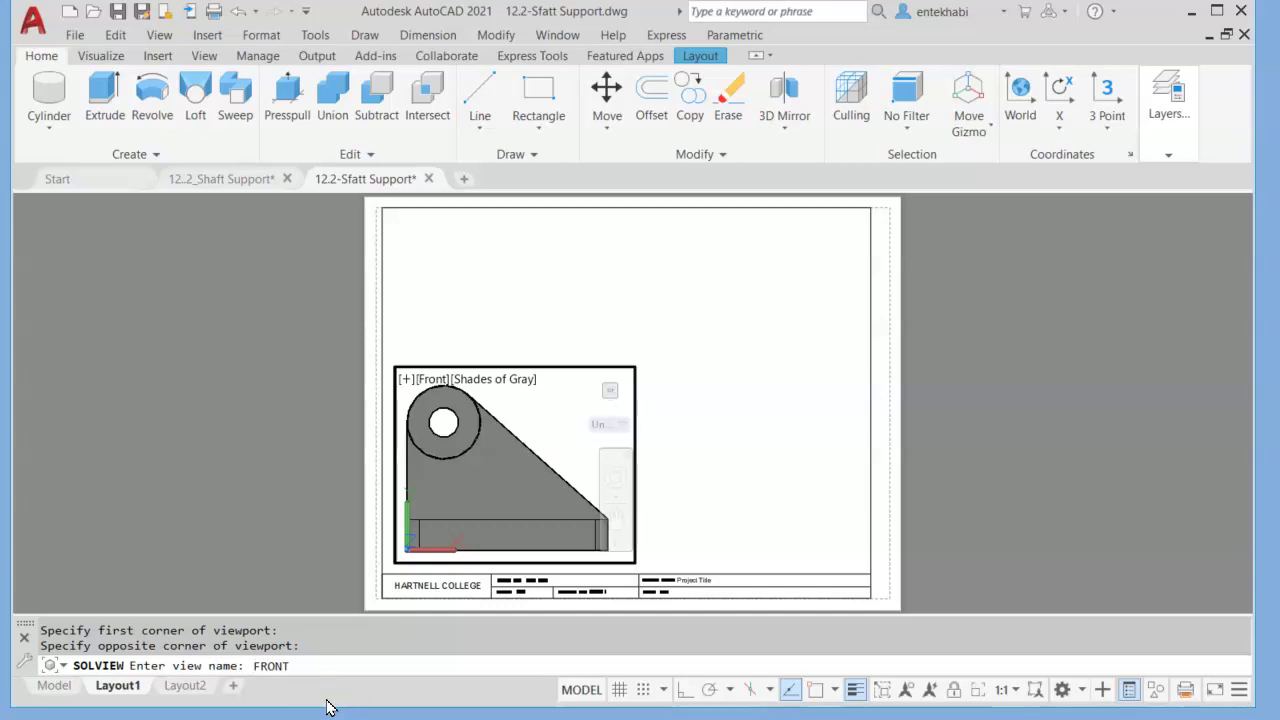
{"action": "key", "text": "Return"}
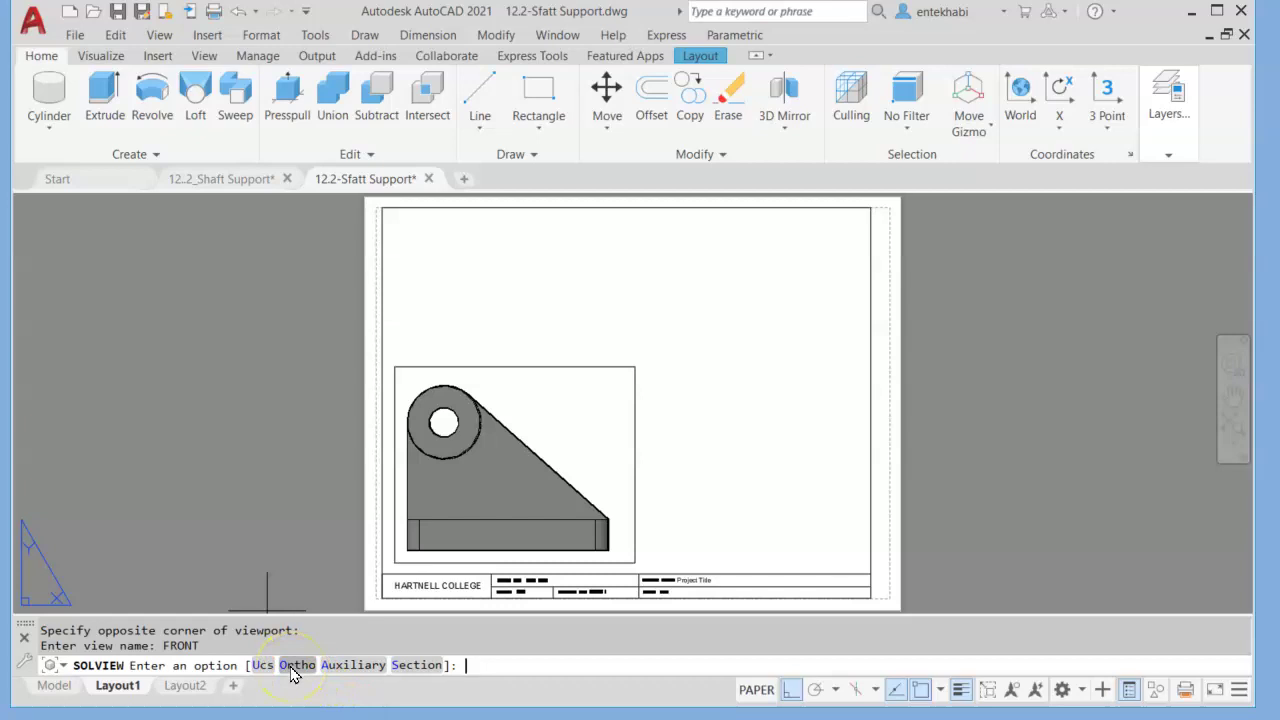
Step: Project an Ortho view from FRONT's top edge, frame it above FRONT, and name it TOP
{"action": "left_click", "coordinate": [292, 666]}
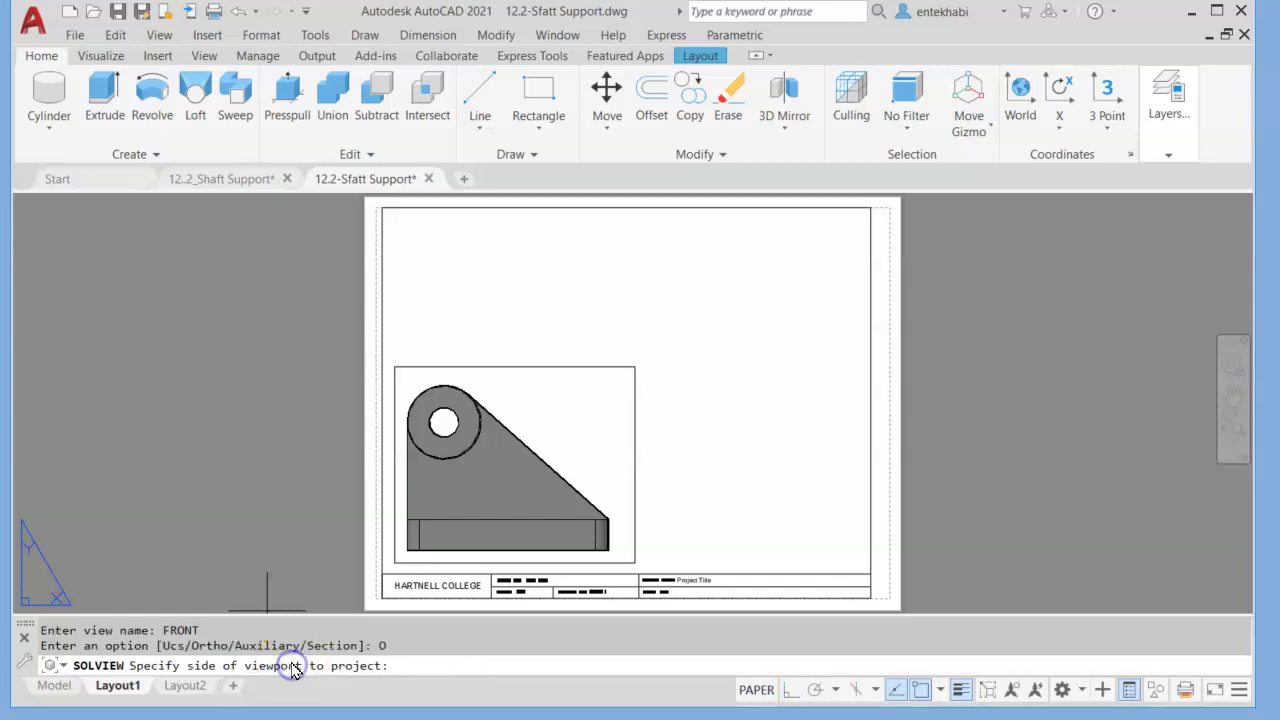
{"action": "left_click", "coordinate": [512, 368]}
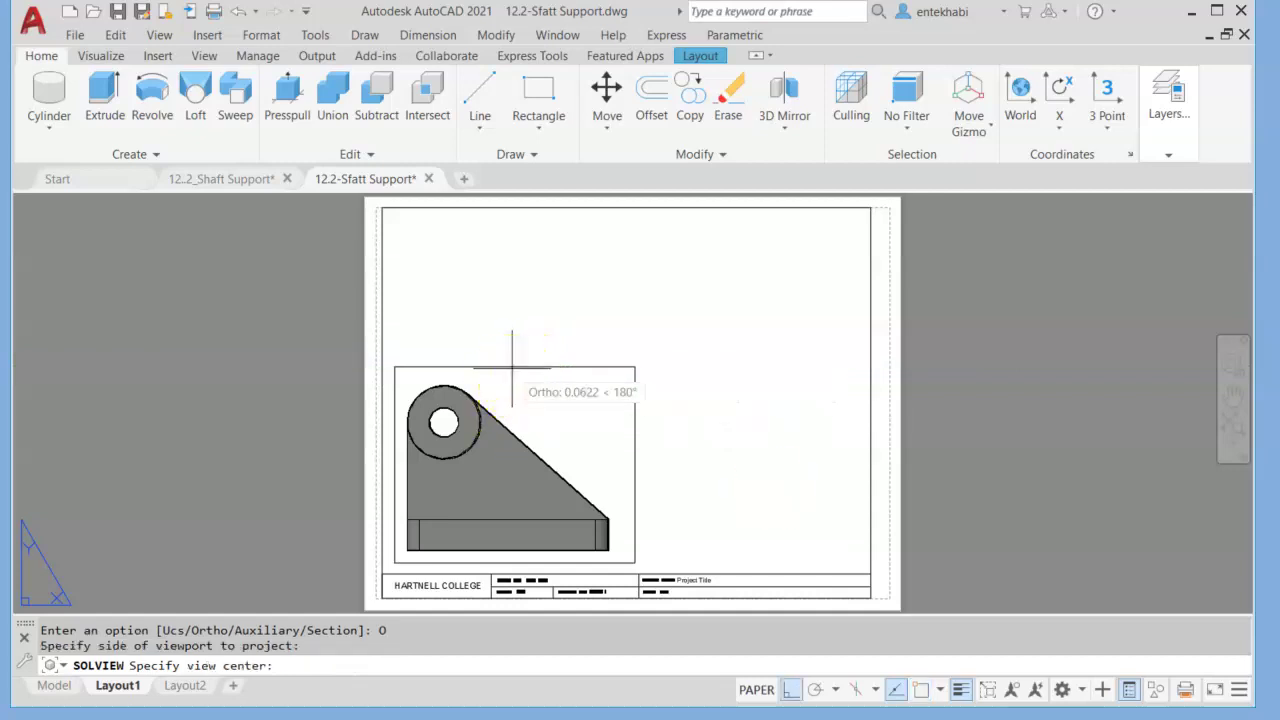
{"action": "left_click", "coordinate": [517, 281]}
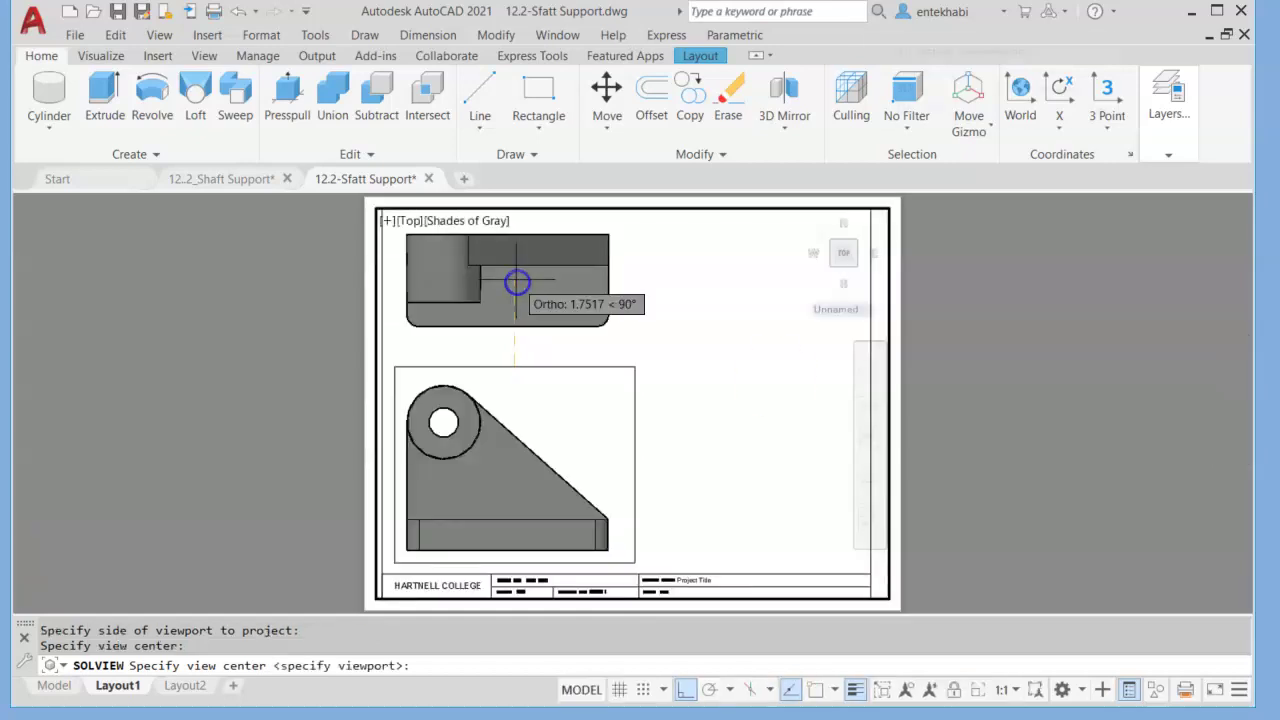
{"action": "left_click", "coordinate": [515, 297]}
{"action": "left_click", "coordinate": [518, 277]}
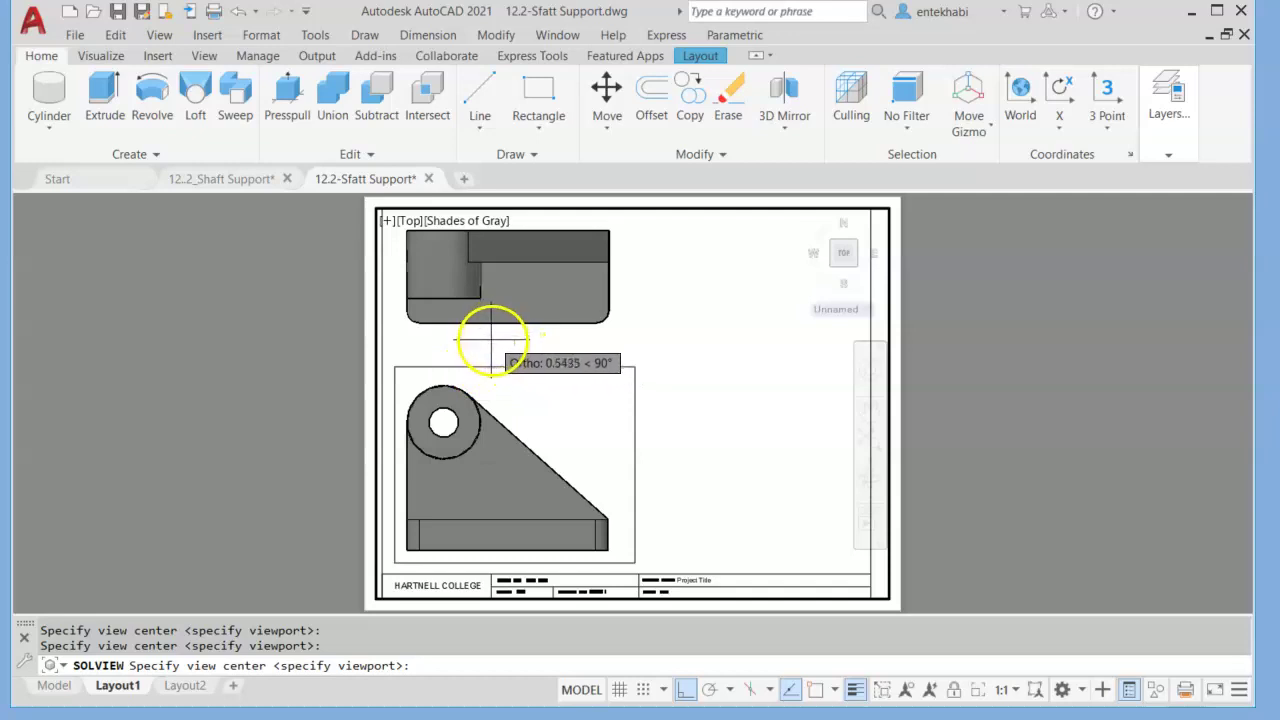
{"action": "left_click", "coordinate": [492, 340]}
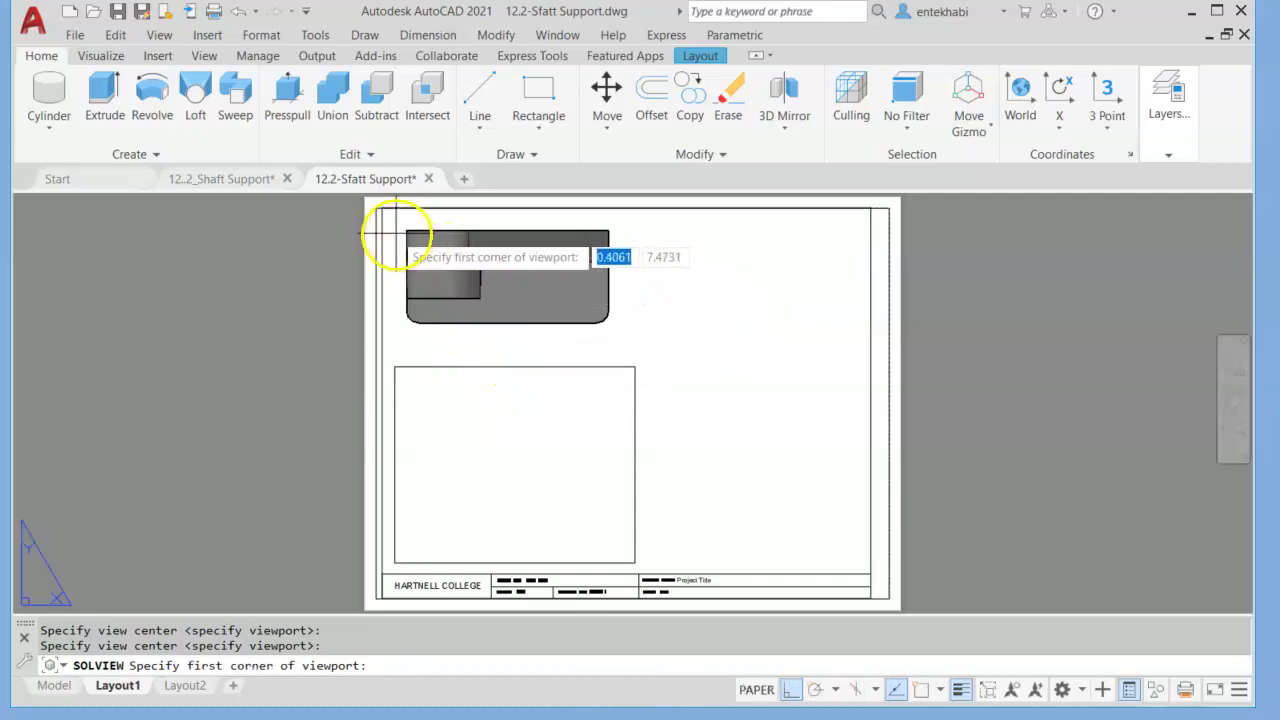
{"action": "left_click", "coordinate": [395, 215]}
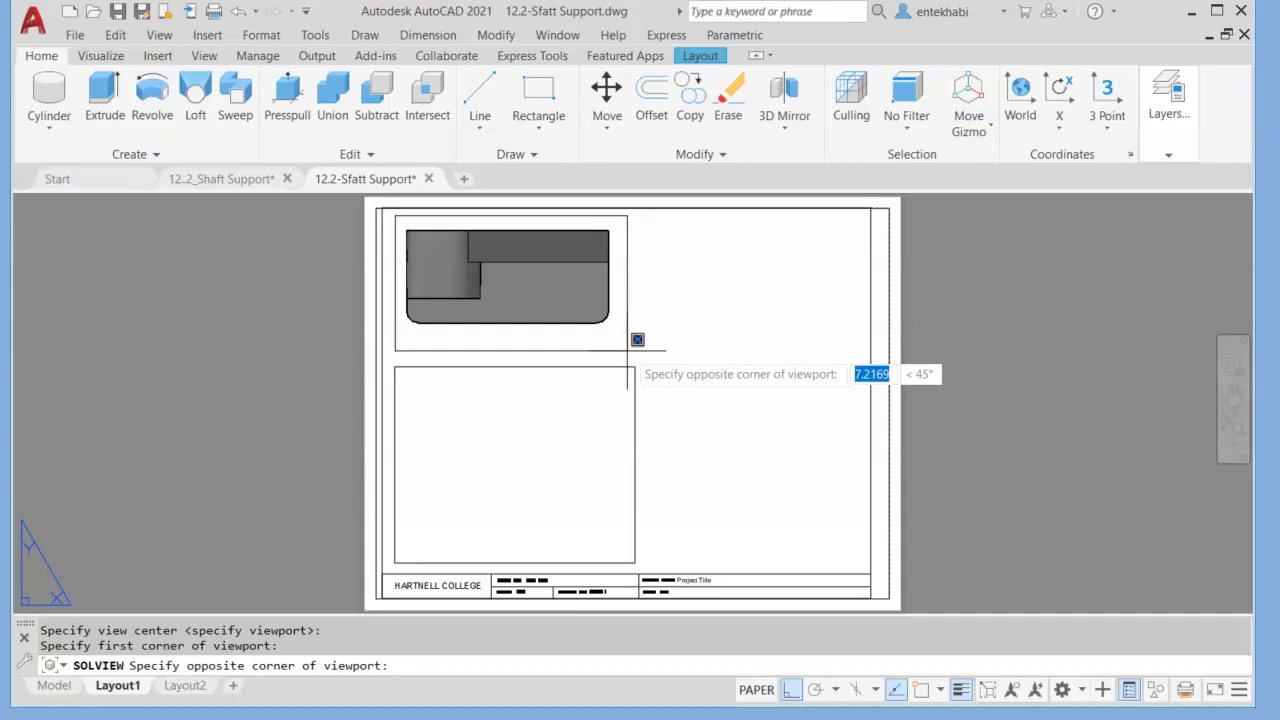
{"action": "left_click", "coordinate": [627, 351]}
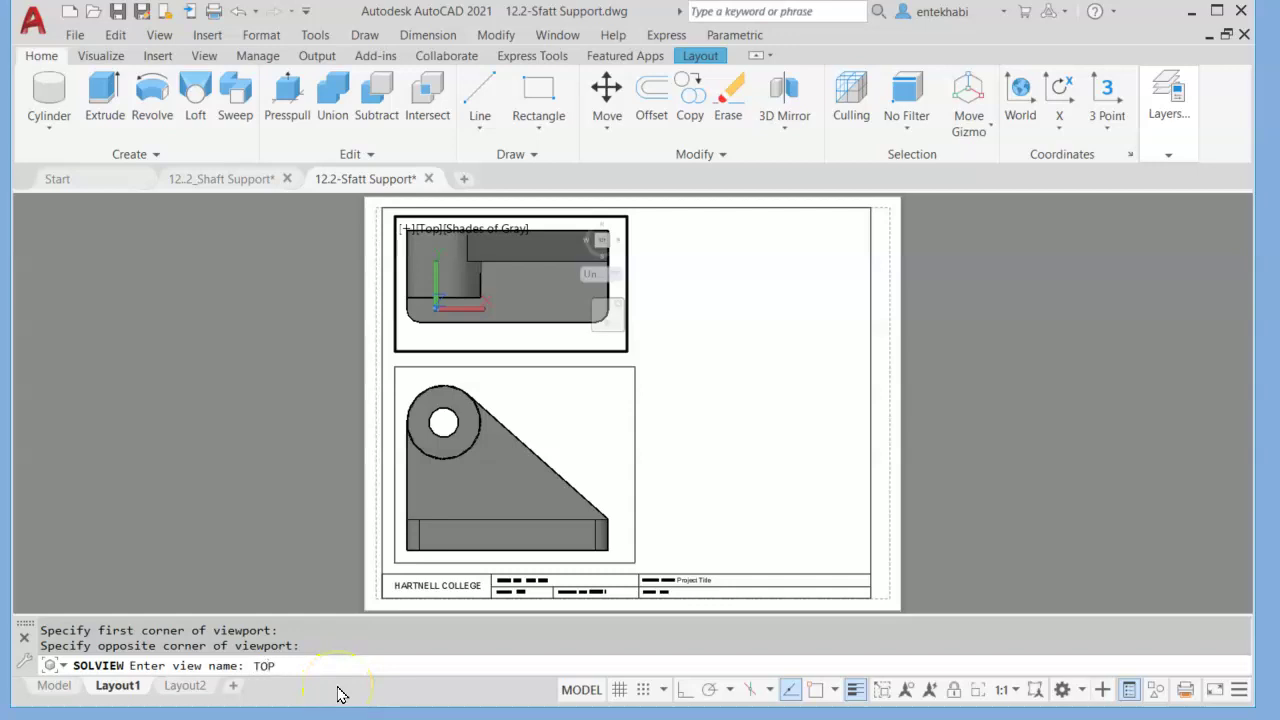
{"action": "key", "text": "Return"}
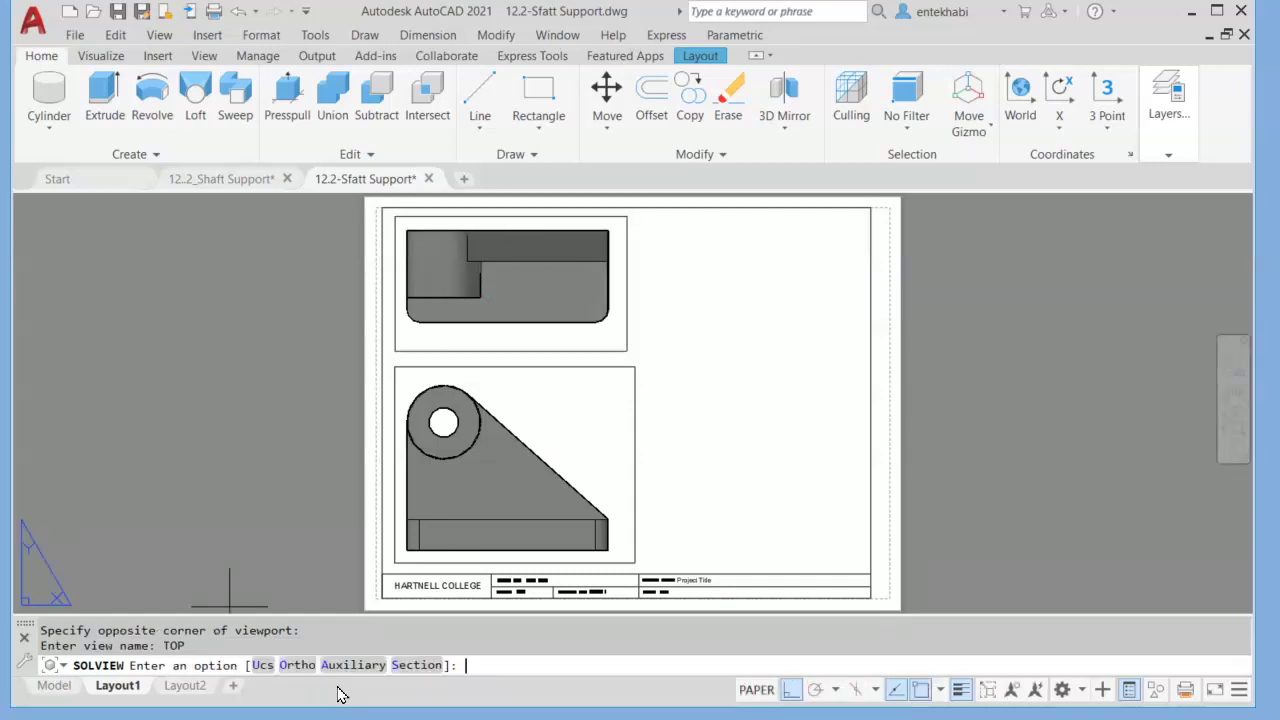
Step: Project an Ortho view from FRONT's right edge, frame it alongside, name it SIDE, and exit SOLVIEW
{"action": "left_click", "coordinate": [291, 668]}
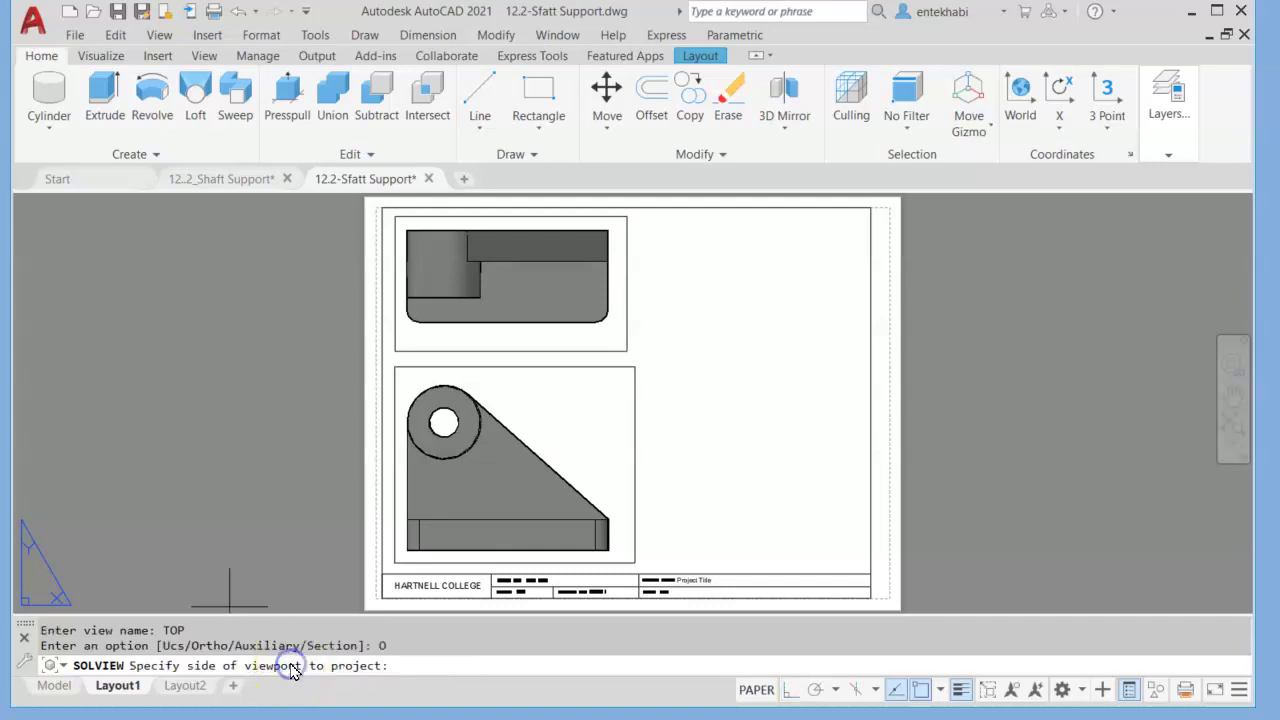
{"action": "left_click", "coordinate": [635, 463]}
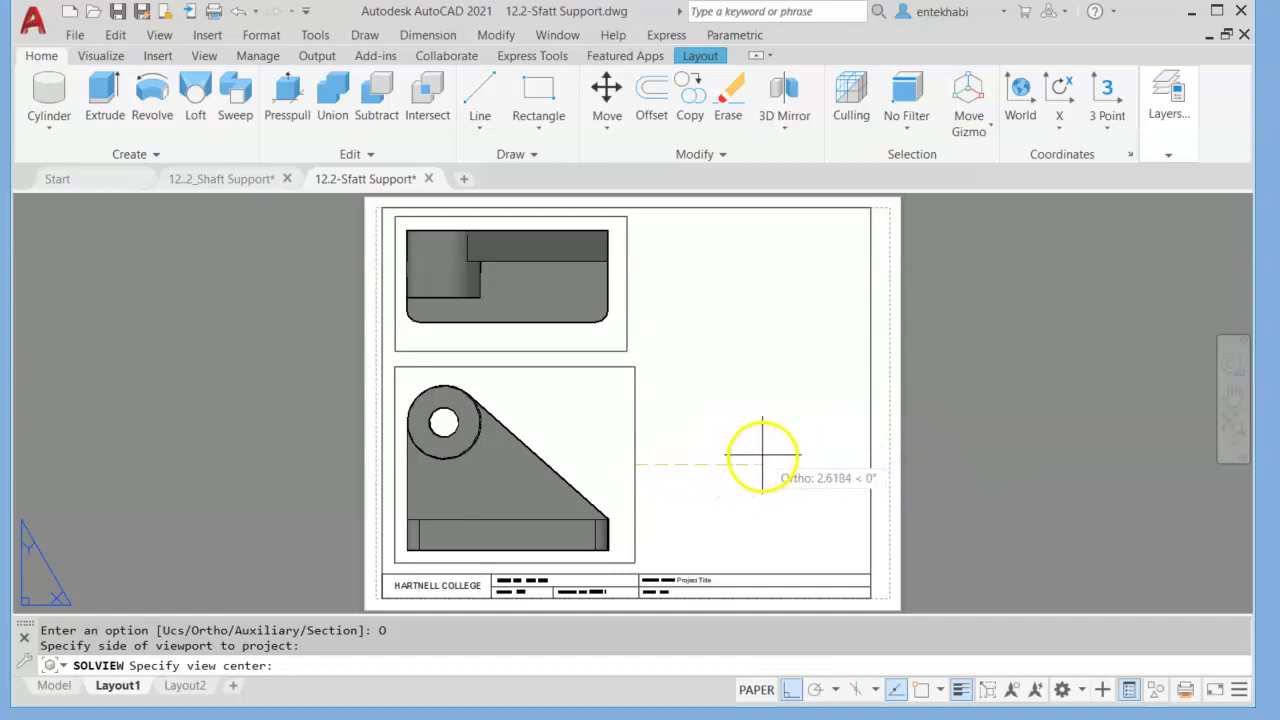
{"action": "left_click", "coordinate": [763, 457]}
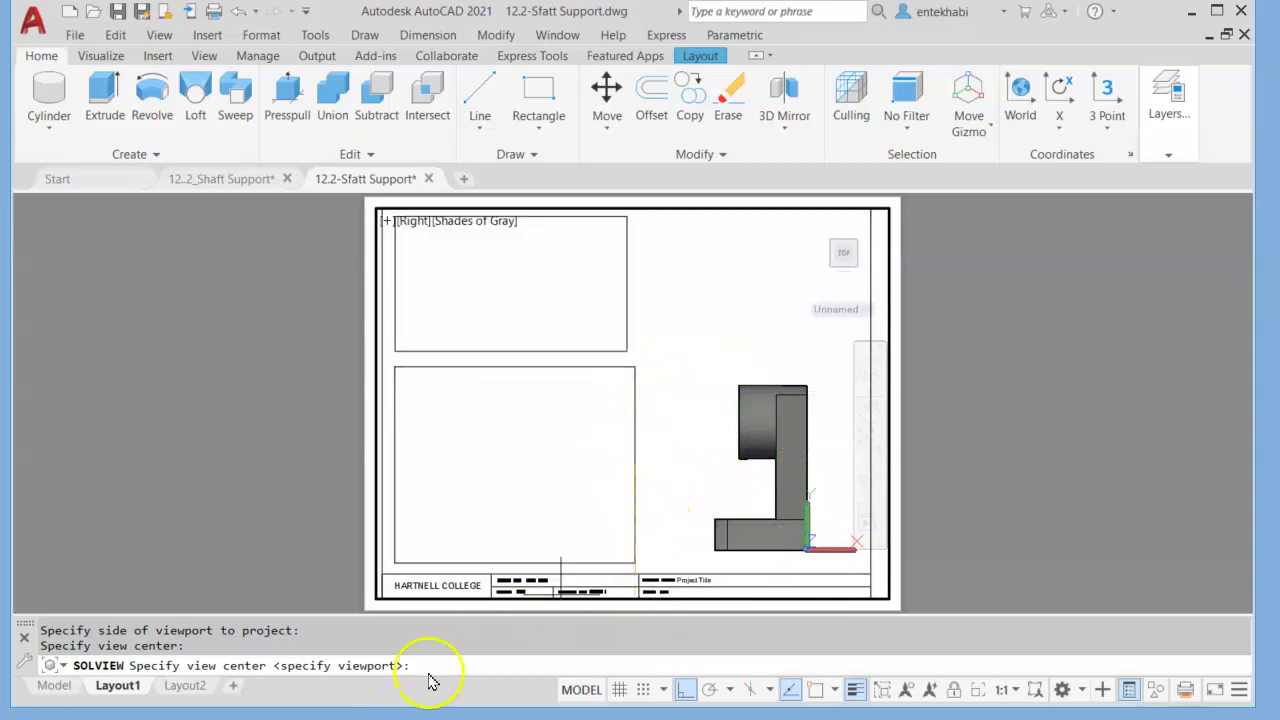
{"action": "left_click", "coordinate": [720, 473]}
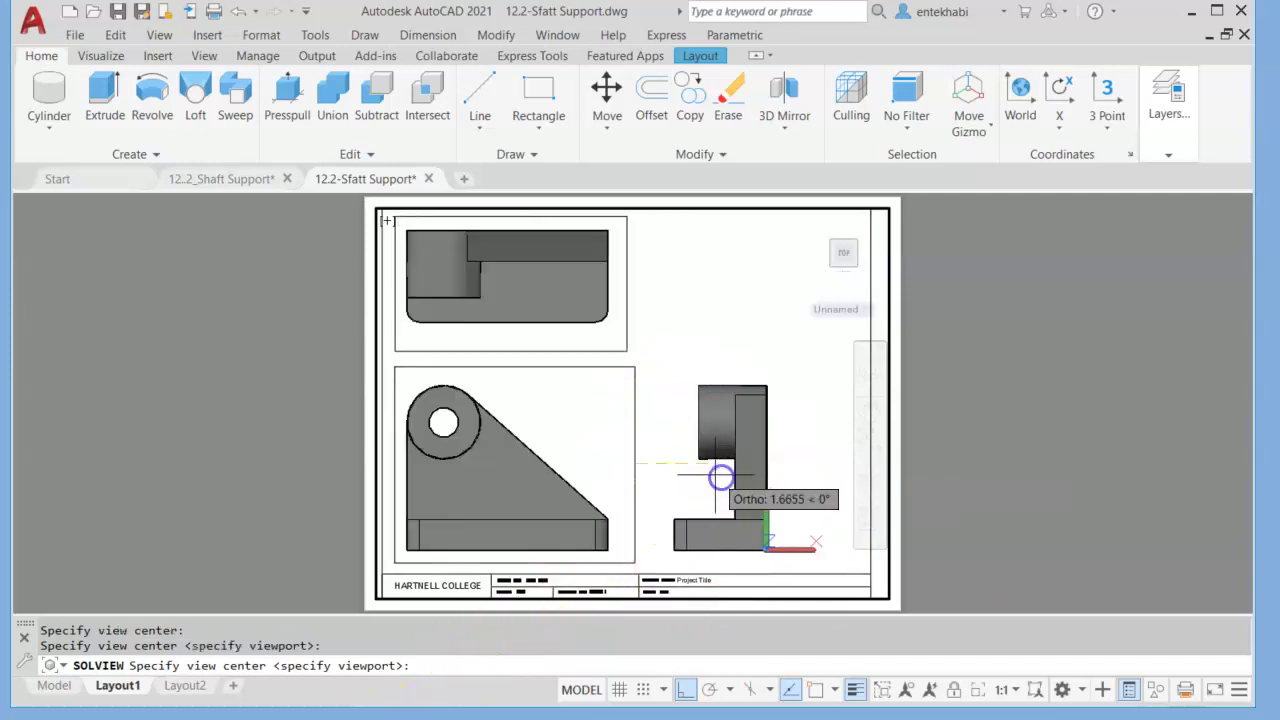
{"action": "left_click", "coordinate": [749, 466]}
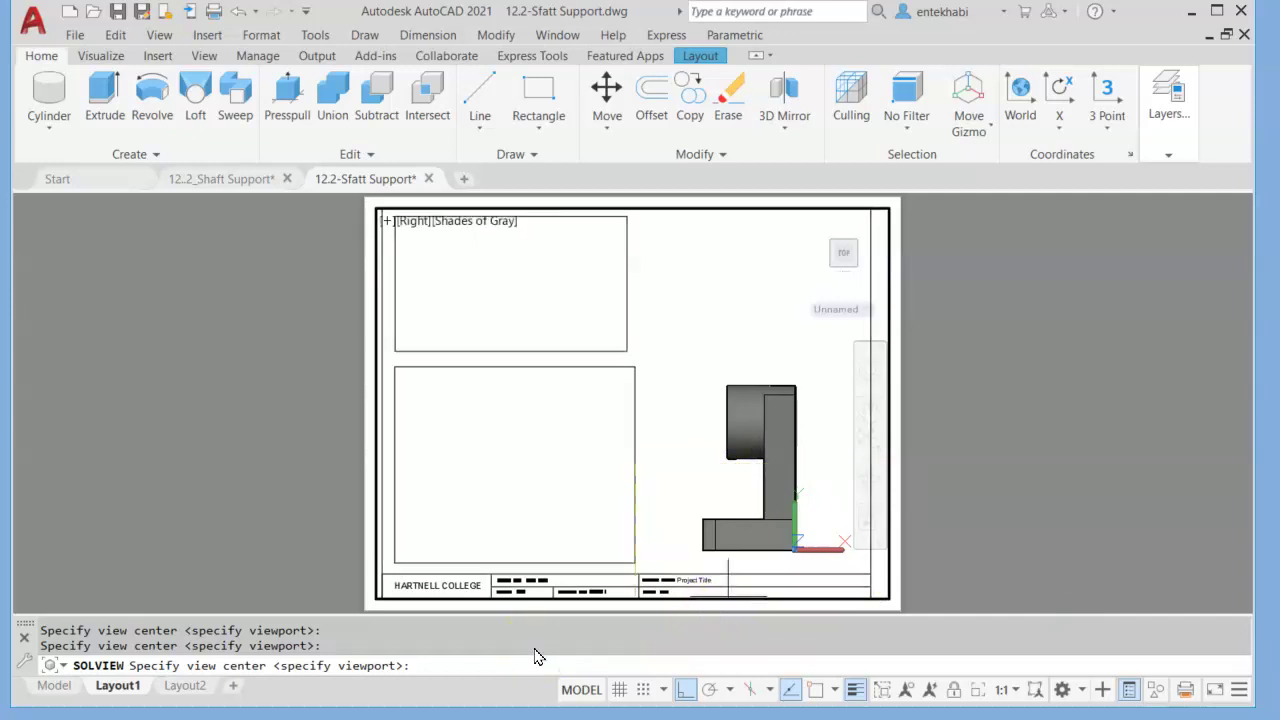
{"action": "key", "text": "Return"}
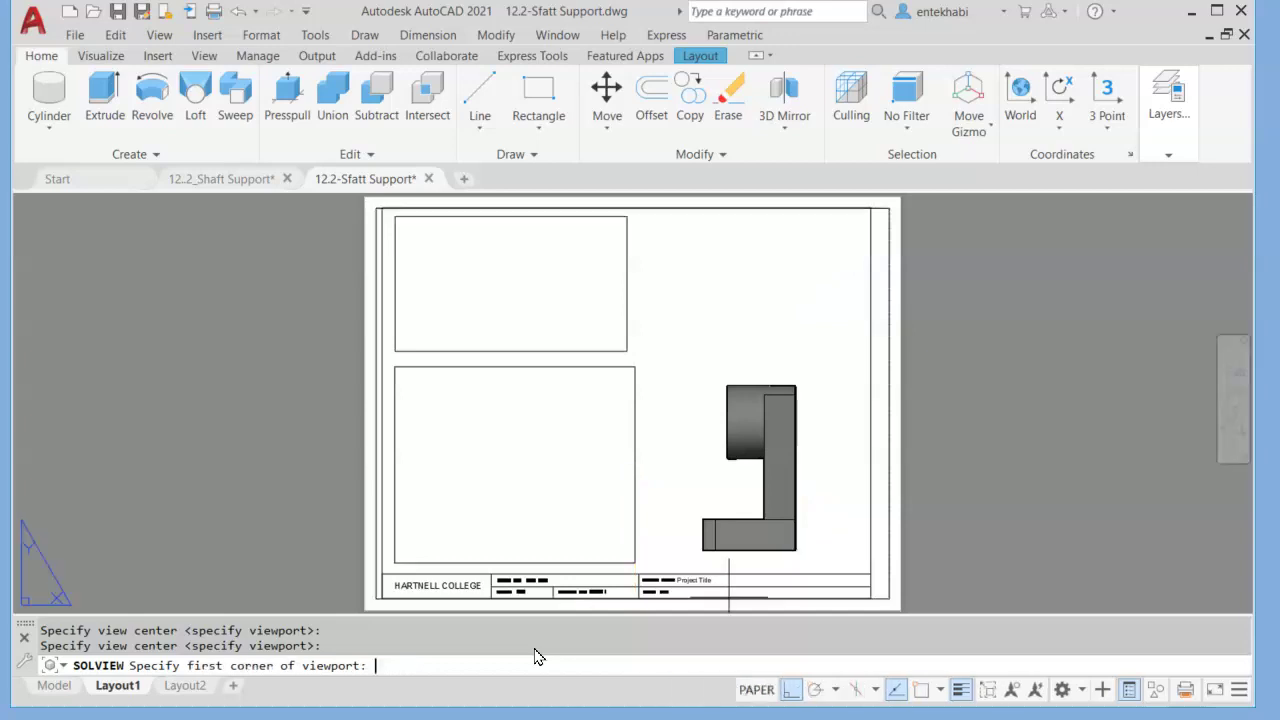
{"action": "left_click", "coordinate": [680, 367]}
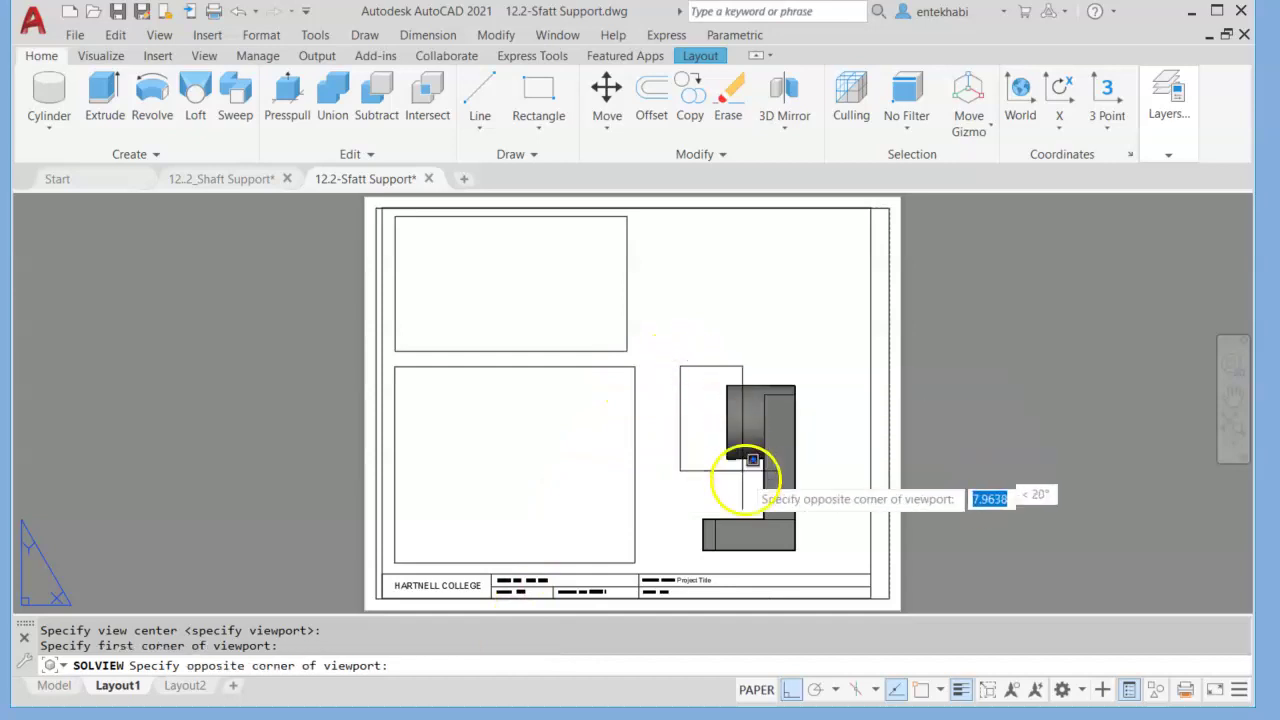
{"action": "left_click", "coordinate": [849, 557]}
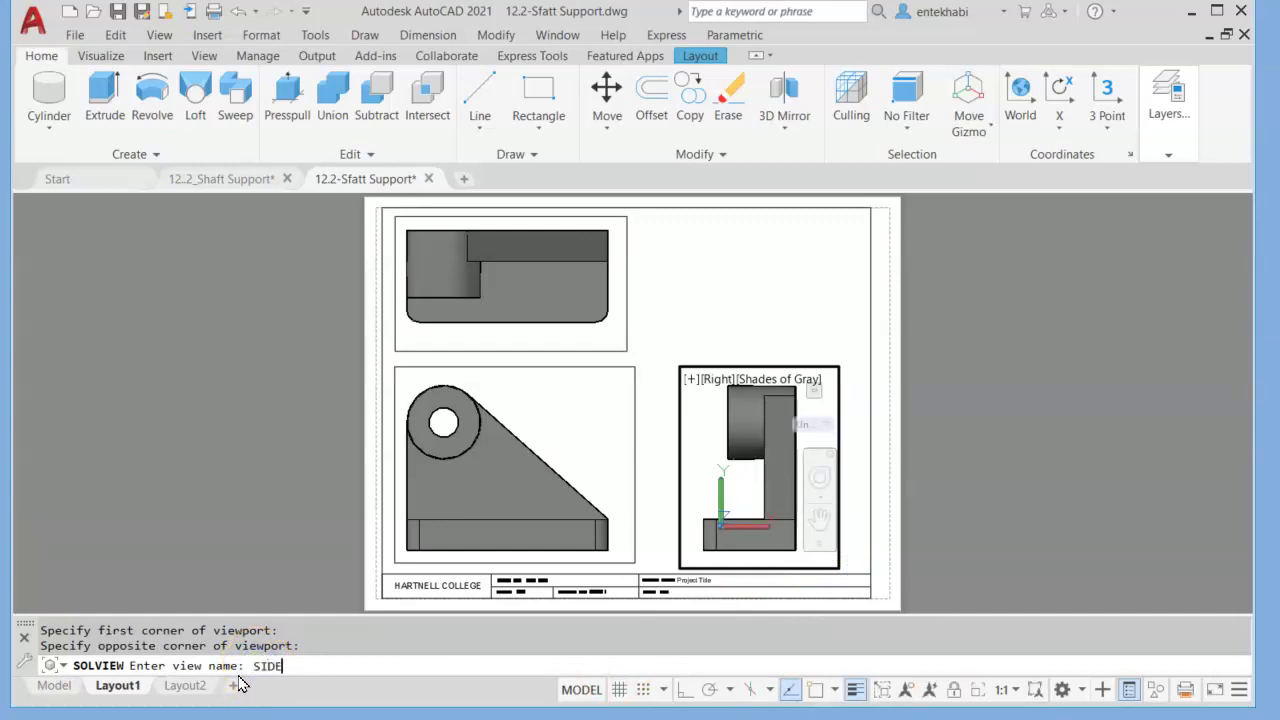
{"action": "key", "text": "Return"}
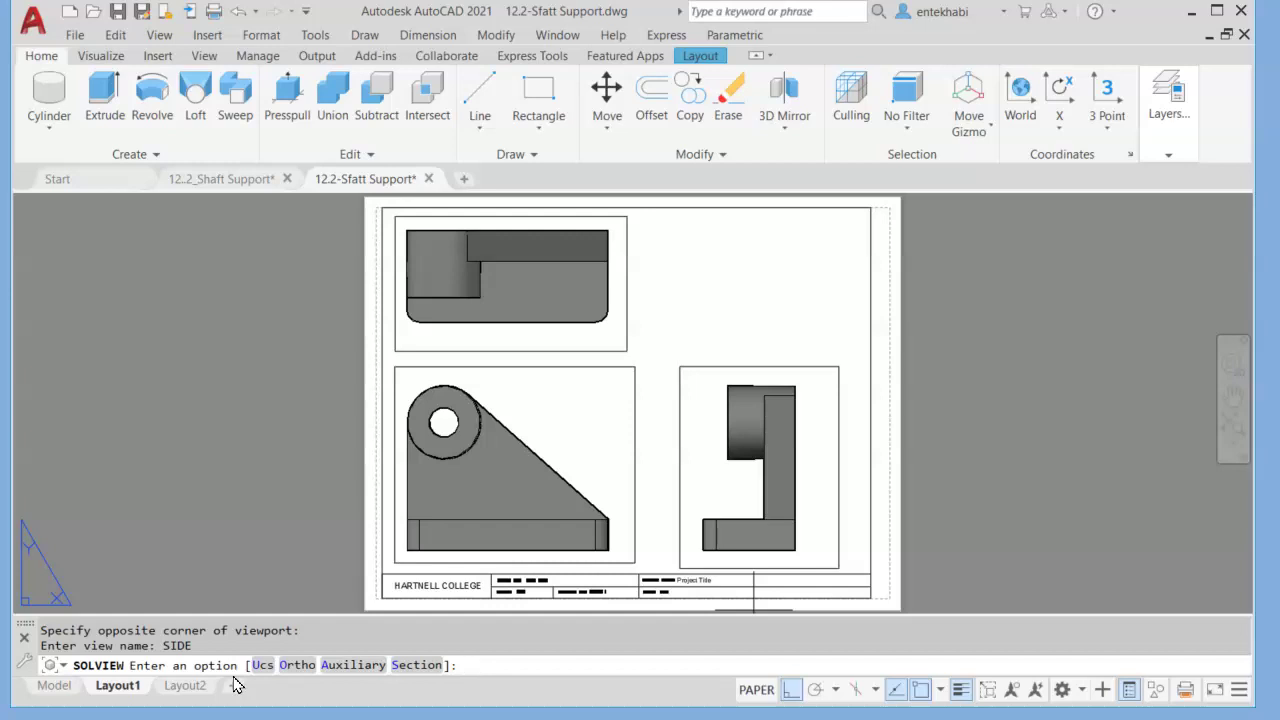
{"action": "key", "text": "Return"}
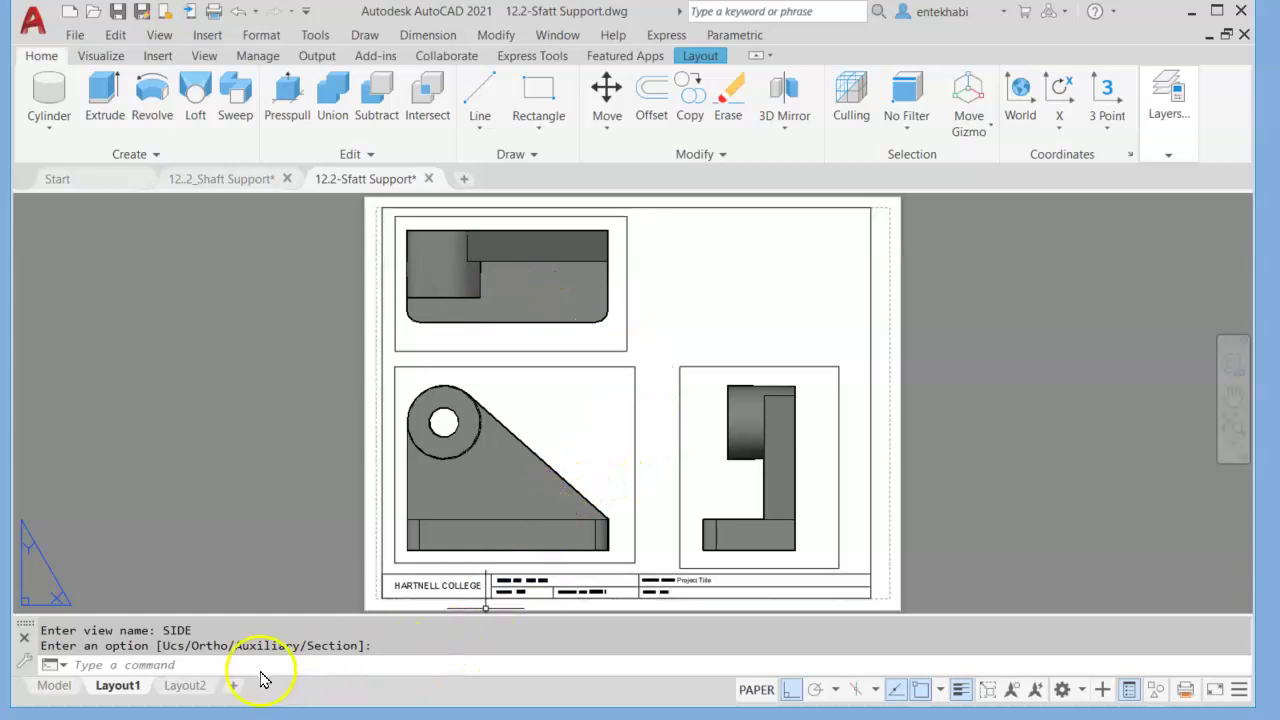
Step: Run SOLDRAW on the TOP, FRONT and SIDE viewports to generate flat line drawings
{"action": "left_click", "coordinate": [130, 665]}
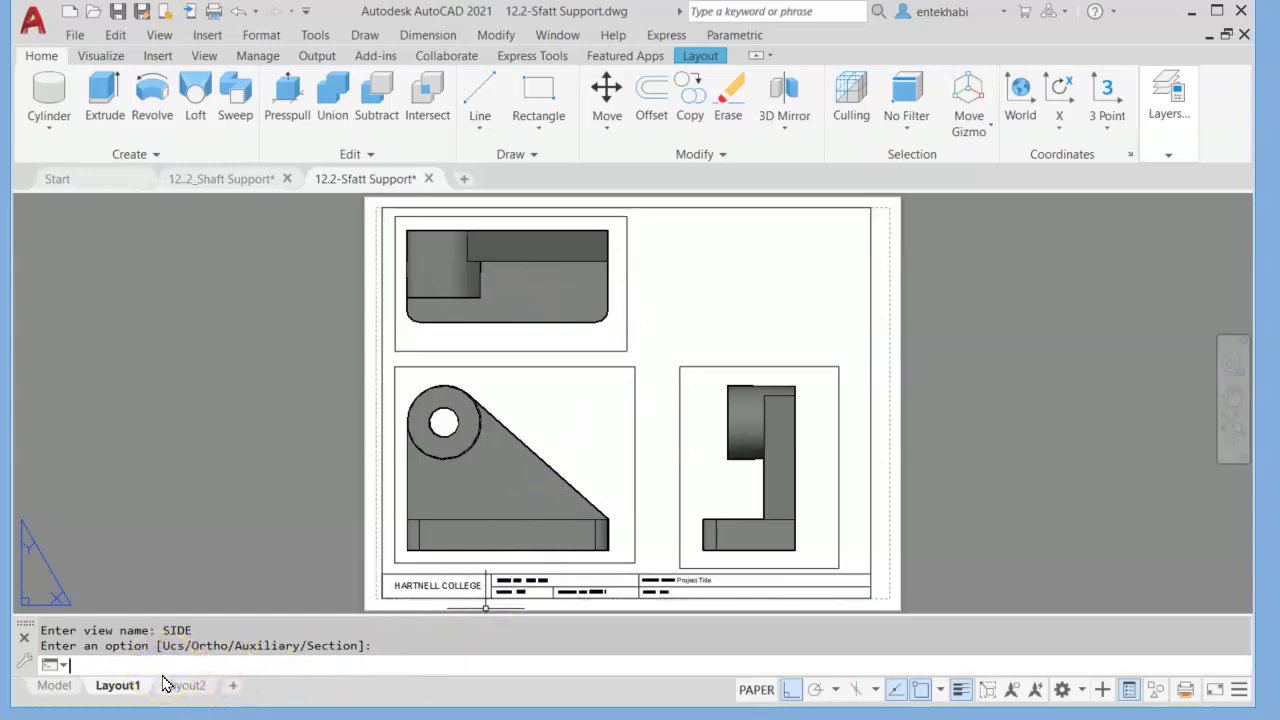
{"action": "type", "text": "sol"}
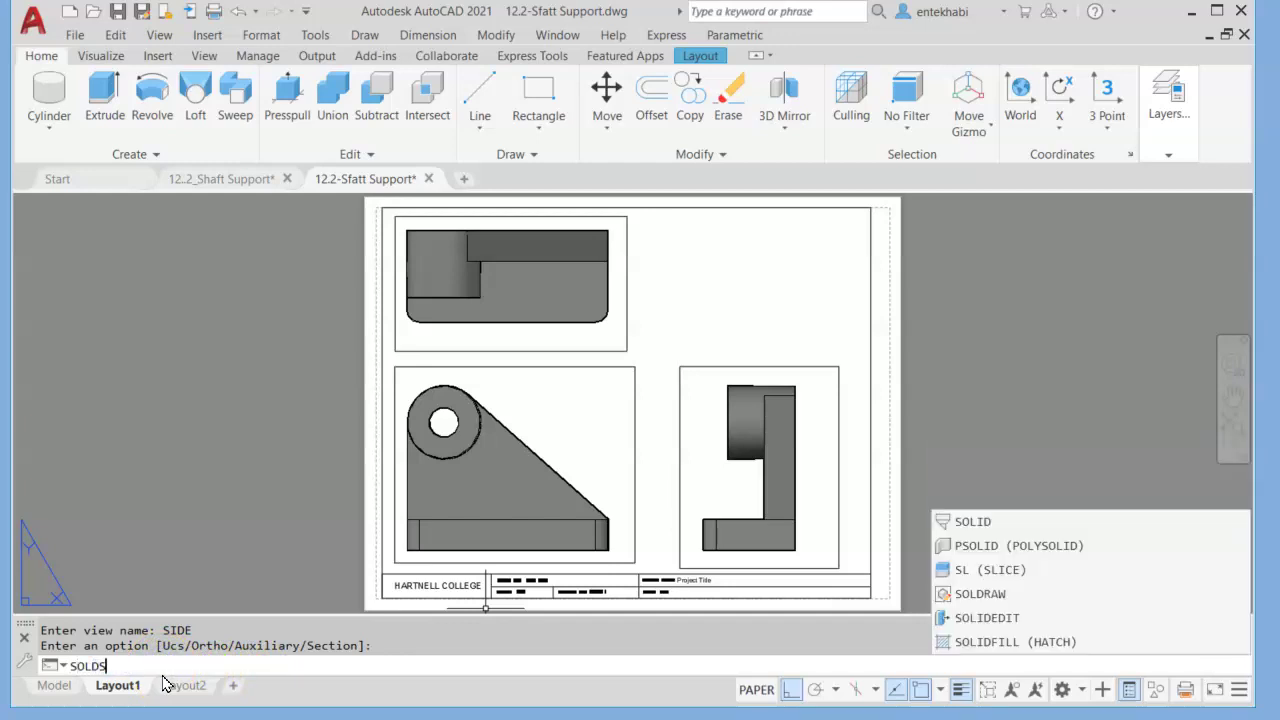
{"action": "key", "text": "BackSpace"}
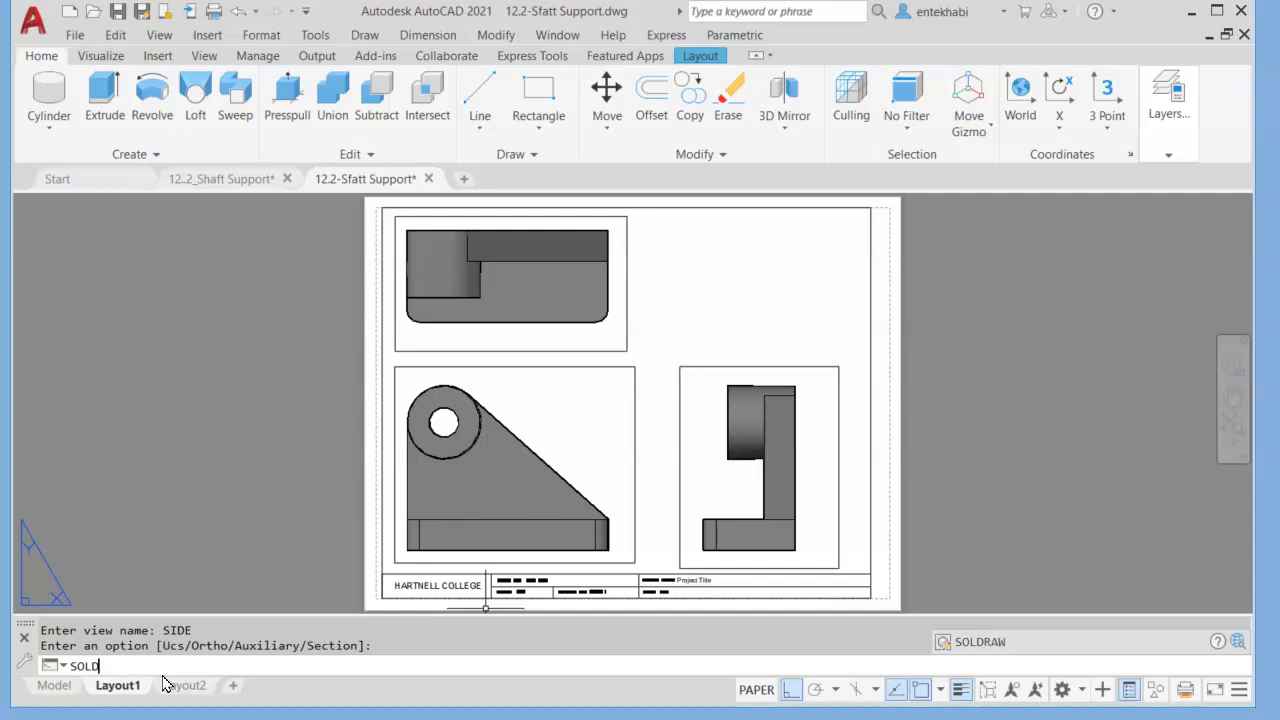
{"action": "type", "text": "RAW"}
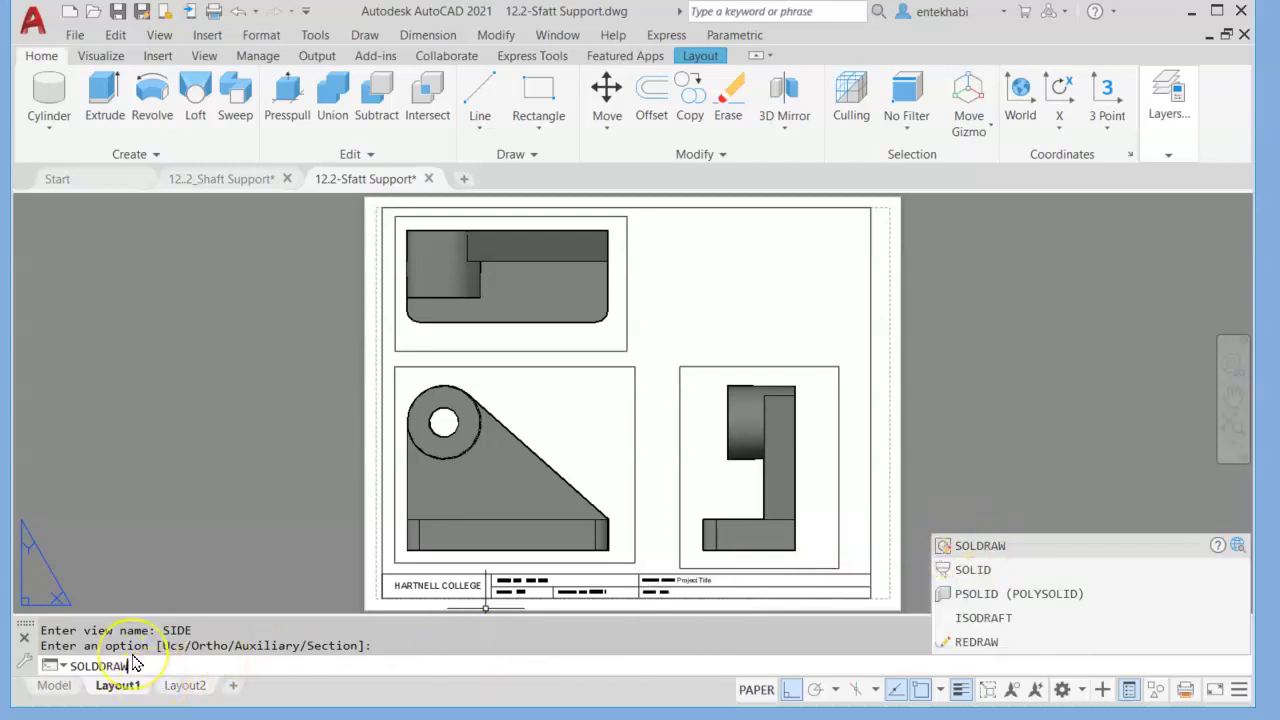
{"action": "key", "text": "Return"}
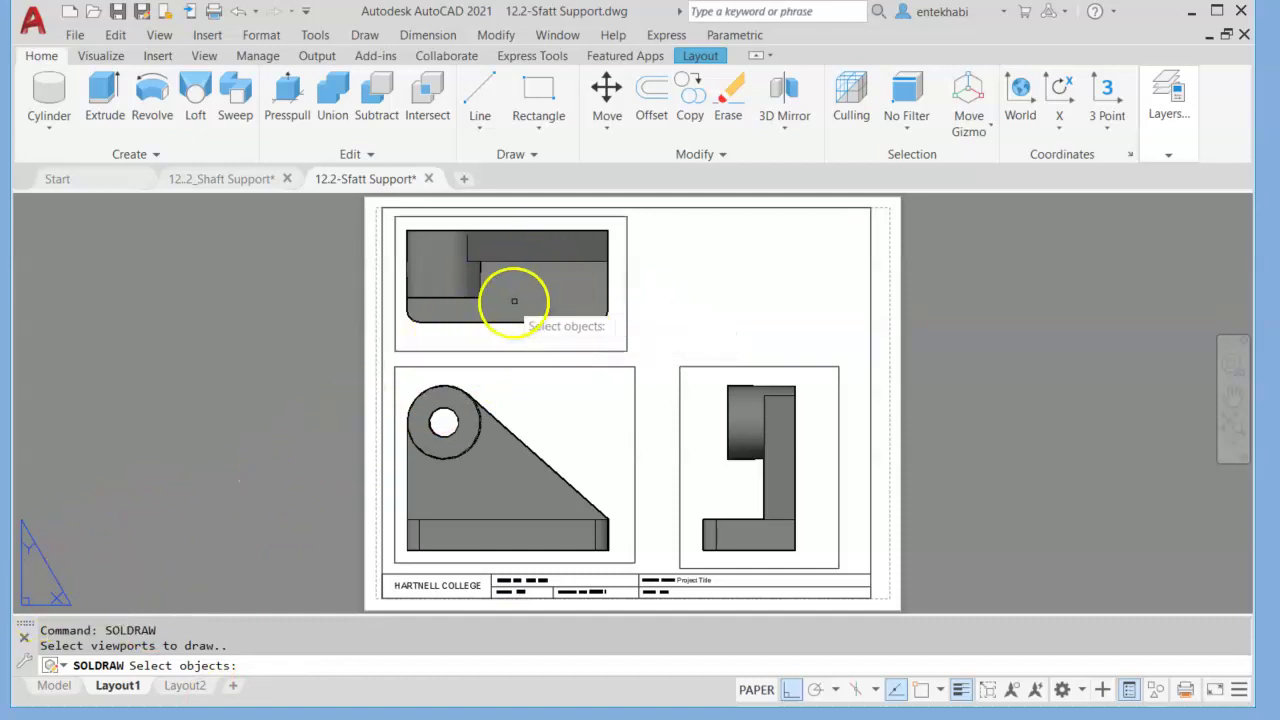
{"action": "left_click", "coordinate": [627, 318]}
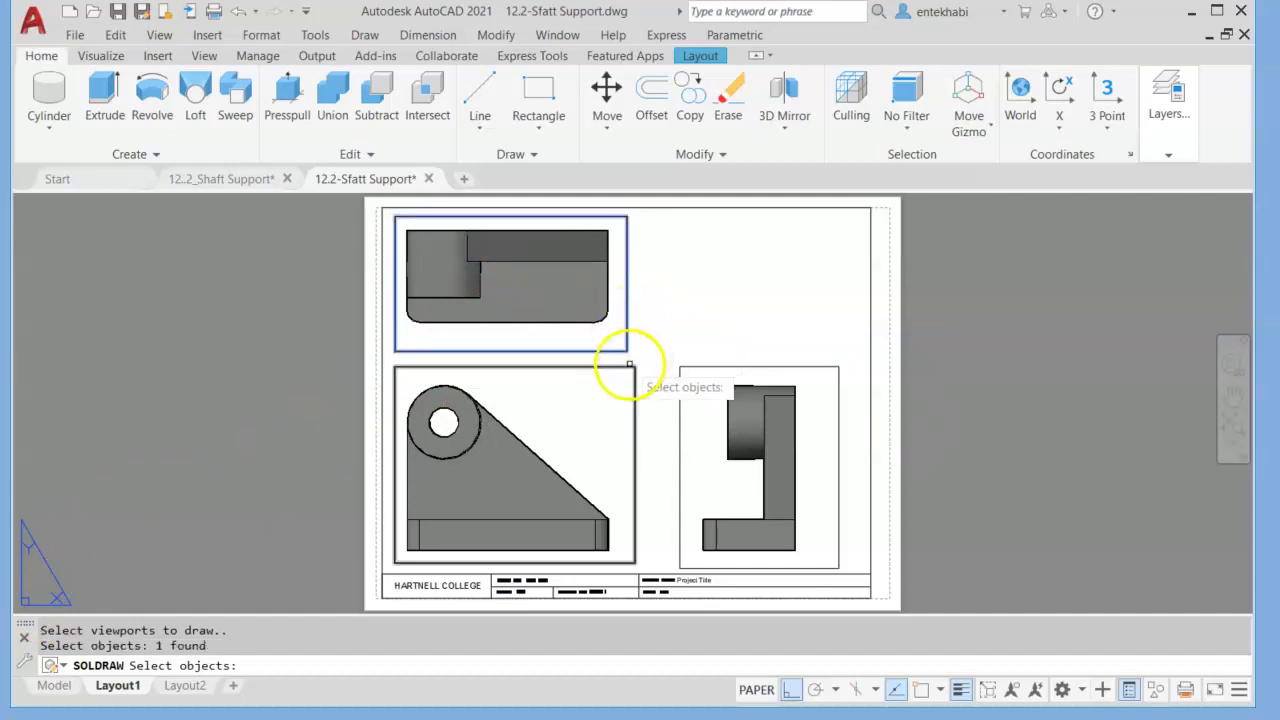
{"action": "left_click", "coordinate": [625, 366]}
{"action": "left_click", "coordinate": [684, 368]}
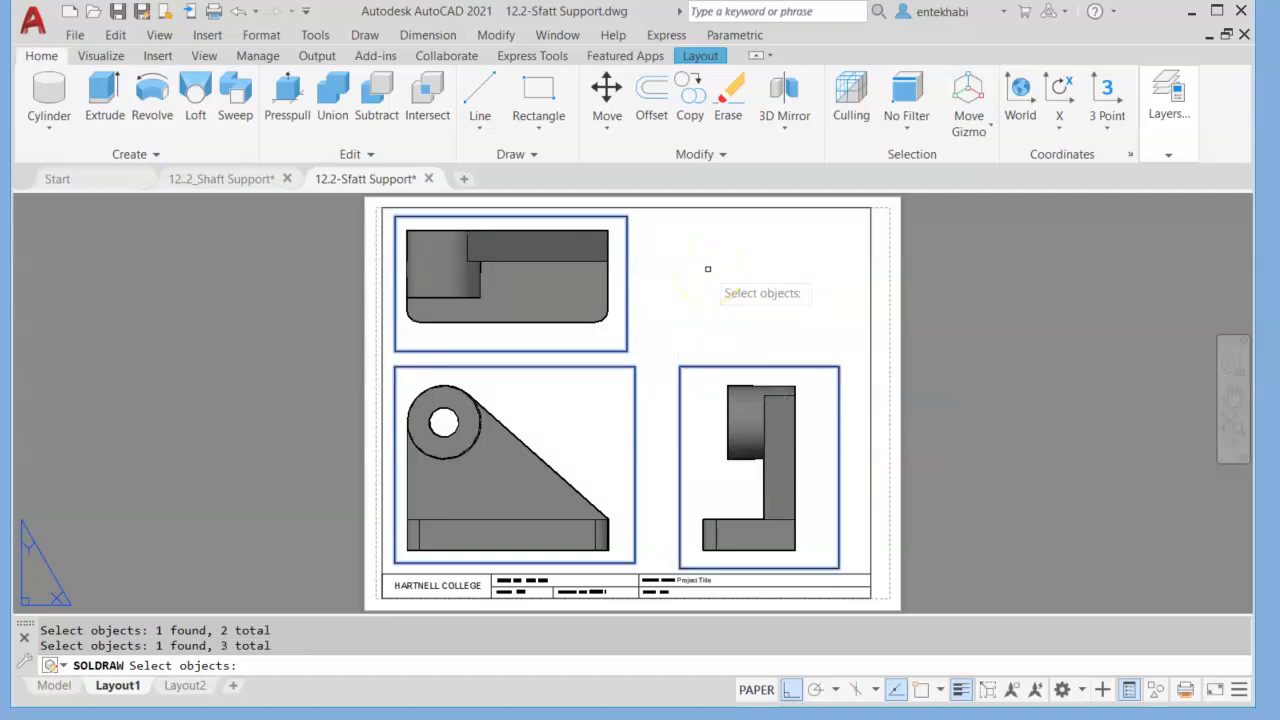
{"action": "key", "text": "Return"}
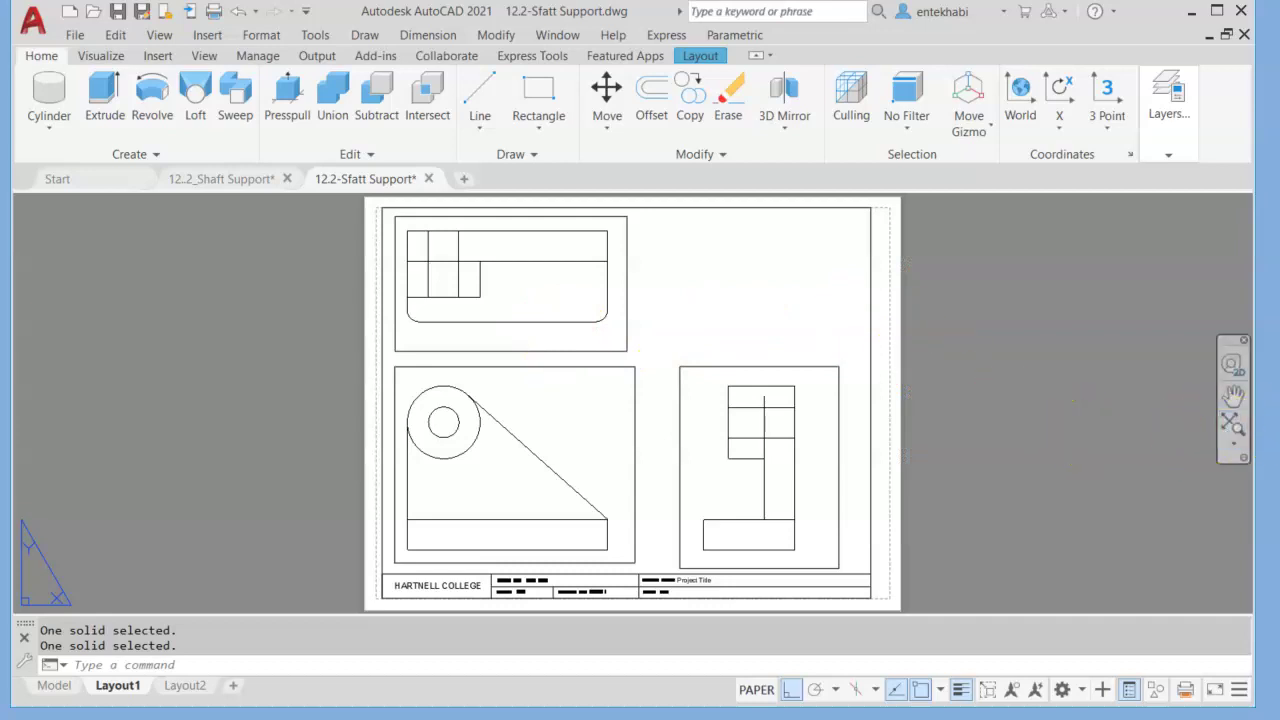
Step: Expand the auto-hidden Layer Properties palette to show SIDE-HID, TOP-HID and VPORTS layers
{"action": "mouse_move", "coordinate": [1276, 380]}
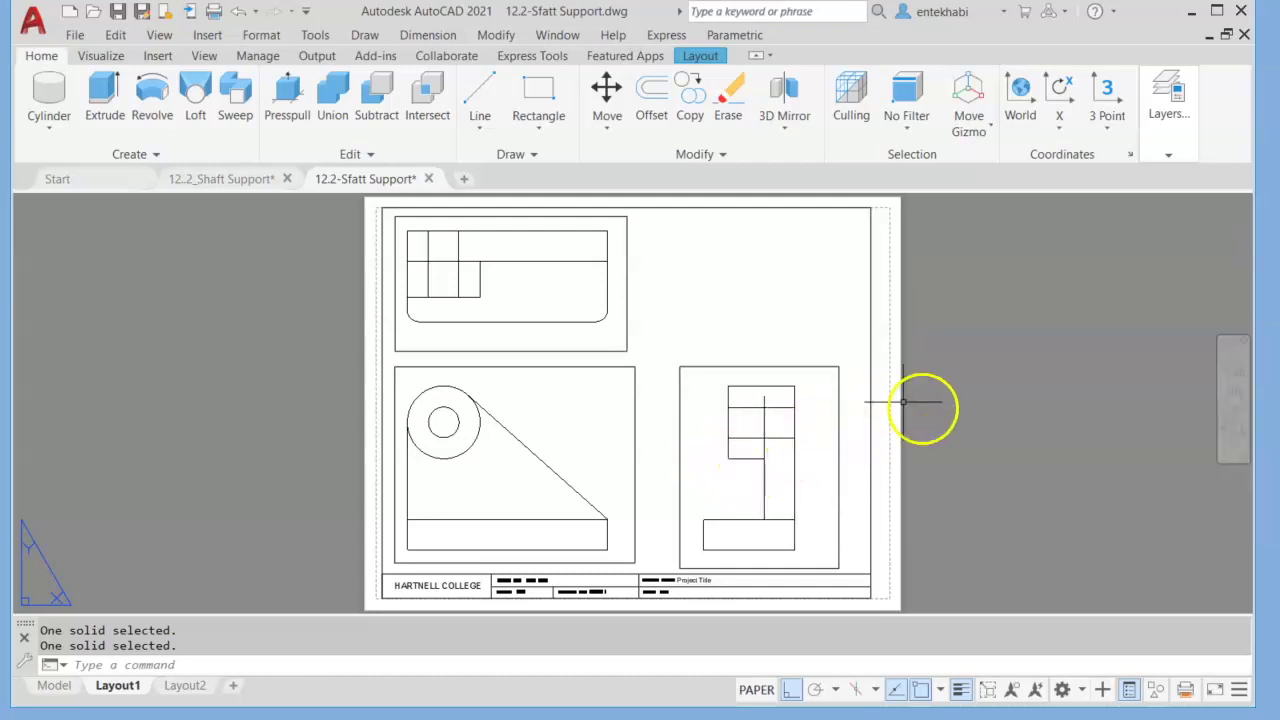
{"action": "mouse_move", "coordinate": [1270, 300]}
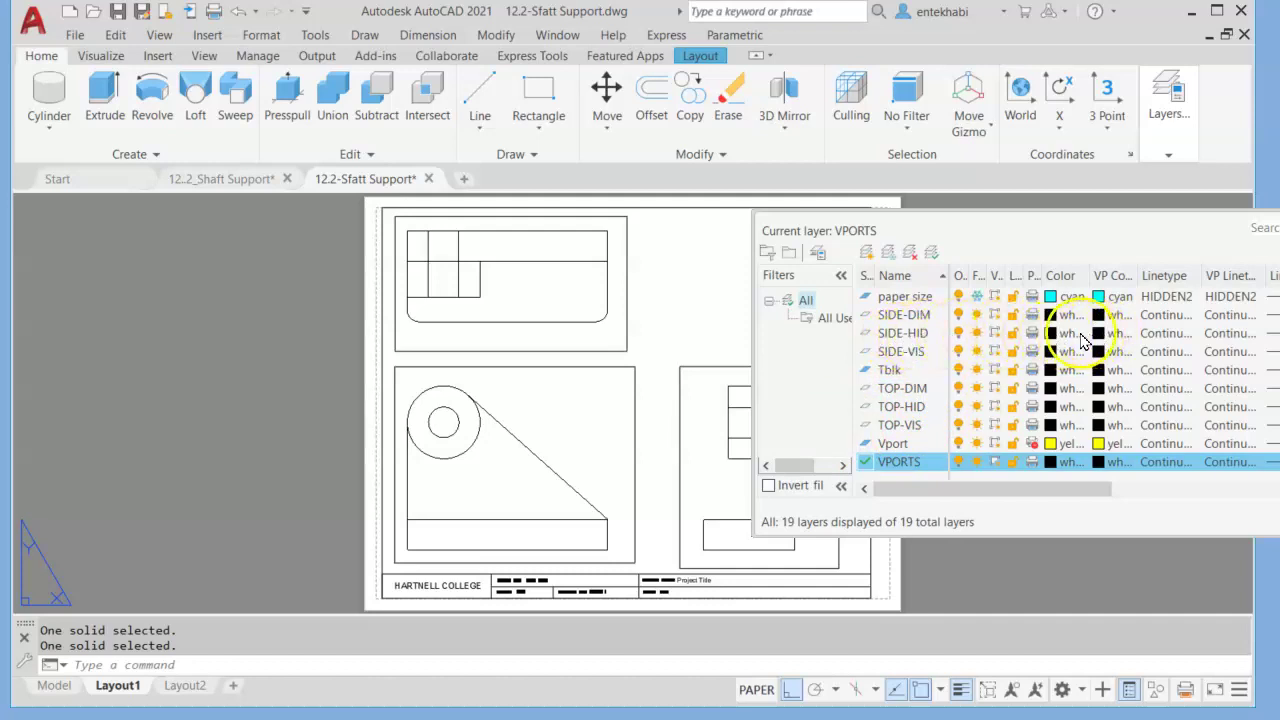
Step: Set the SIDE-HID layer's colour to blue
{"action": "left_click", "coordinate": [1050, 336]}
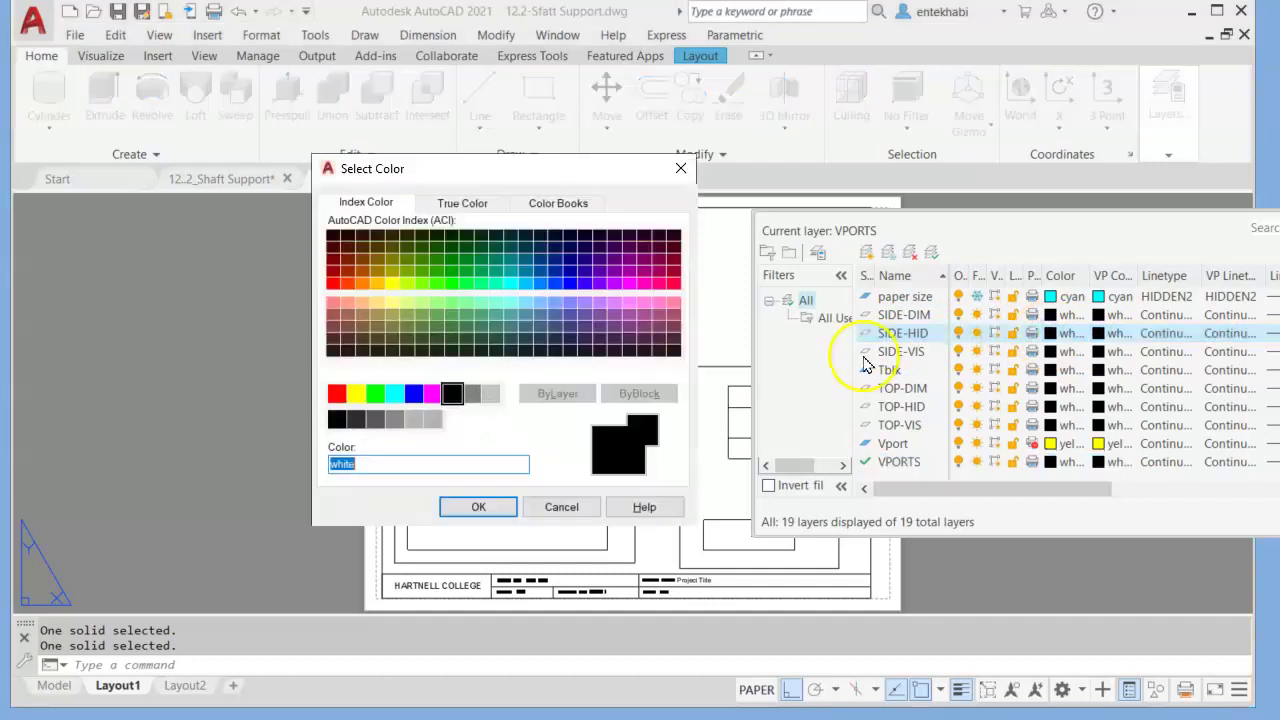
{"action": "left_click", "coordinate": [413, 394]}
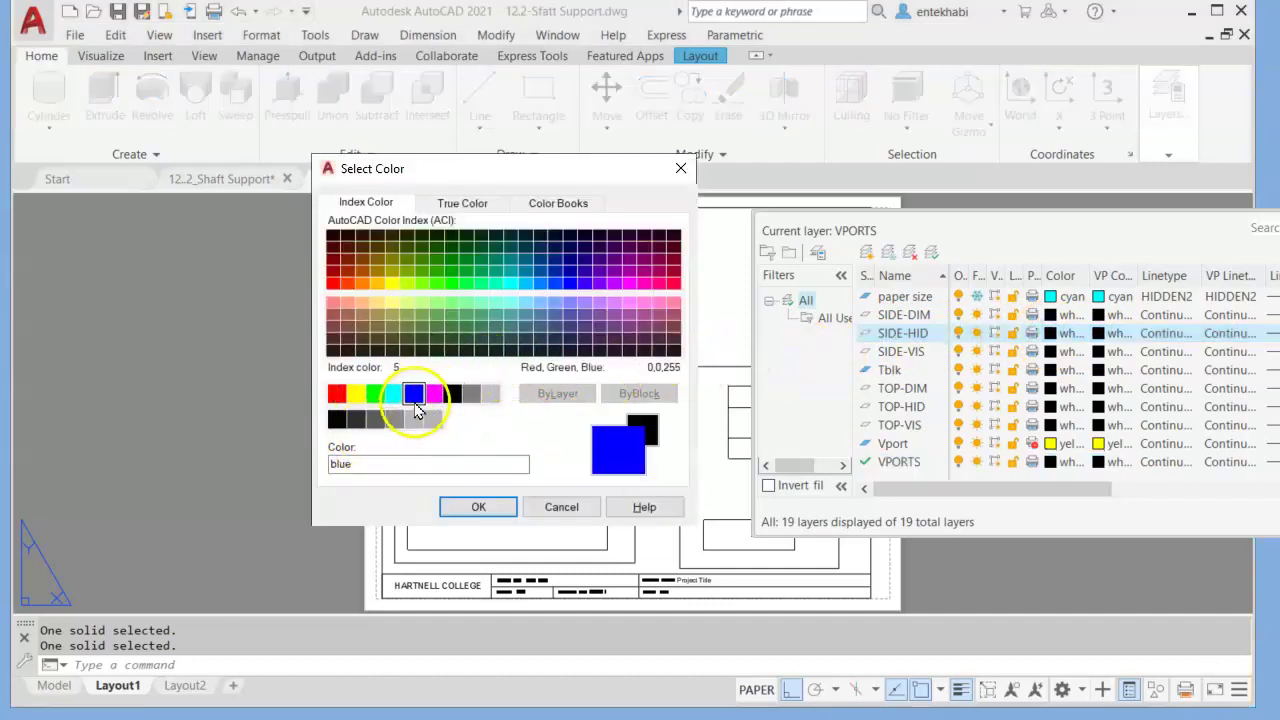
{"action": "left_click", "coordinate": [477, 508]}
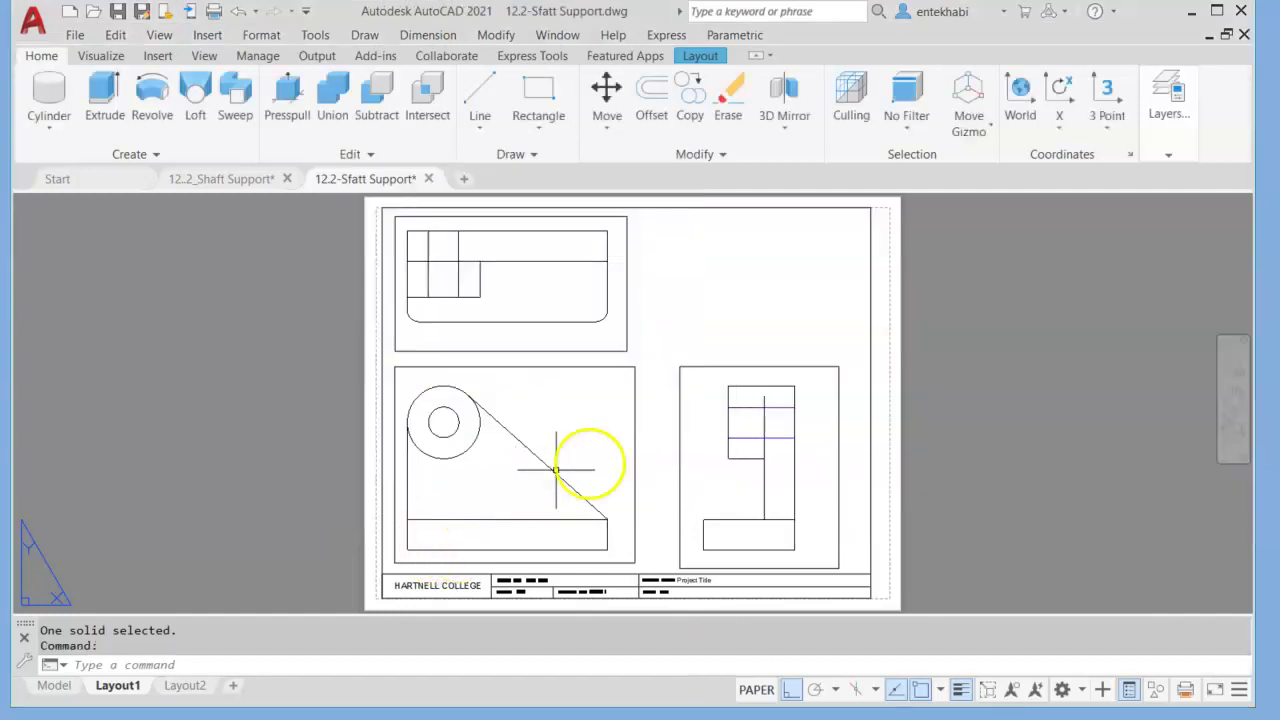
{"action": "scroll", "coordinate": [741, 474], "scroll_direction": "up", "scroll_amount": 2}
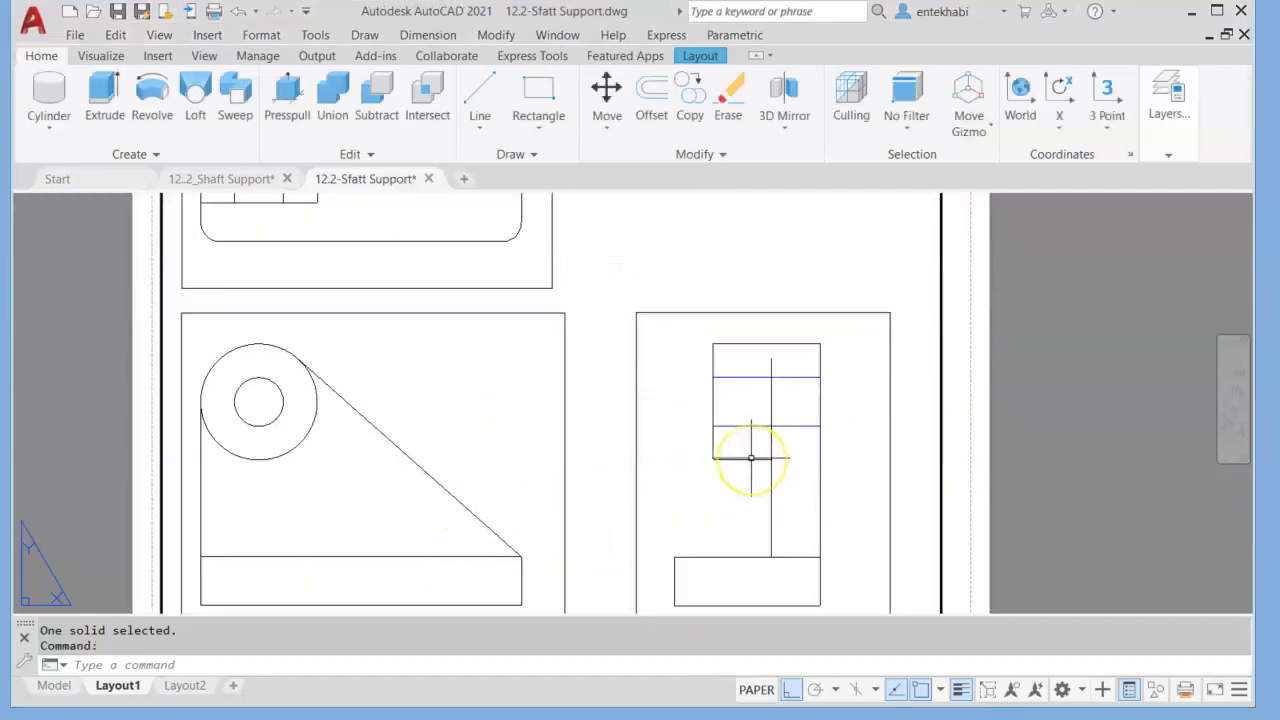
{"action": "scroll", "coordinate": [751, 458], "scroll_direction": "up", "scroll_amount": 2}
{"action": "scroll", "coordinate": [751, 458], "scroll_direction": "down", "scroll_amount": 2}
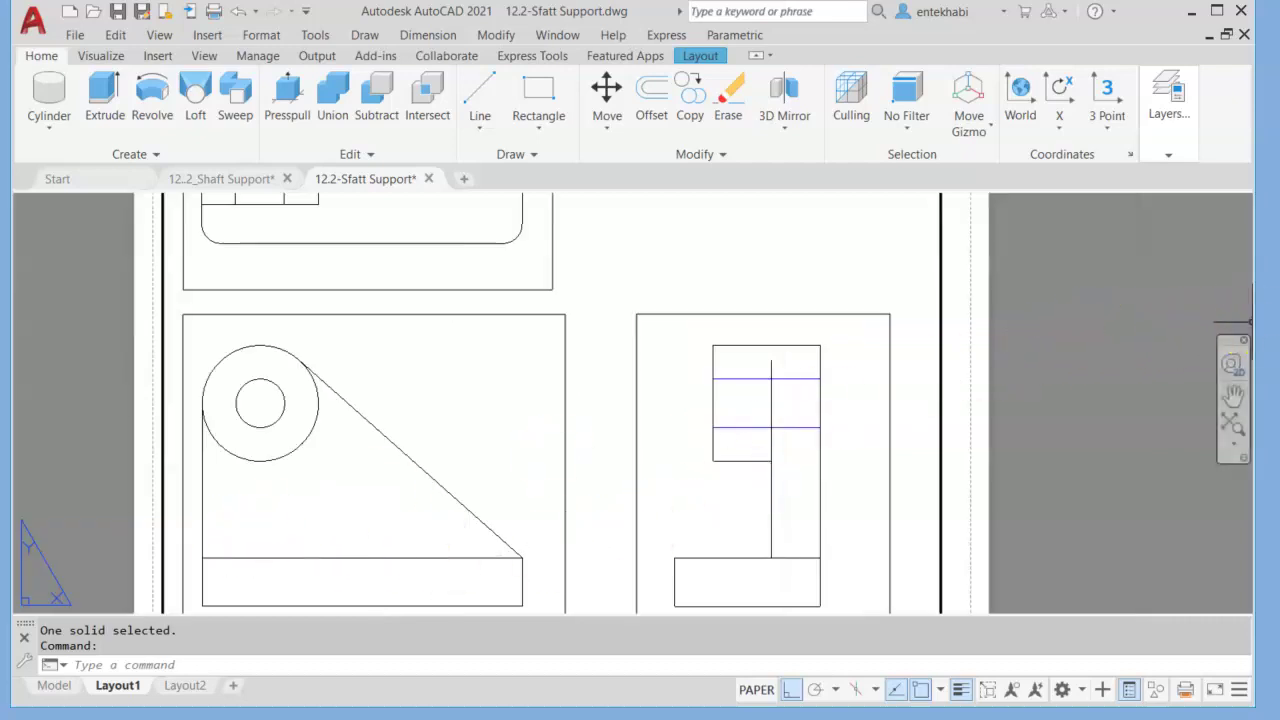
Step: Give the SIDE-HID layer the dashed HIDDEN2 linetype
{"action": "mouse_move", "coordinate": [1252, 323]}
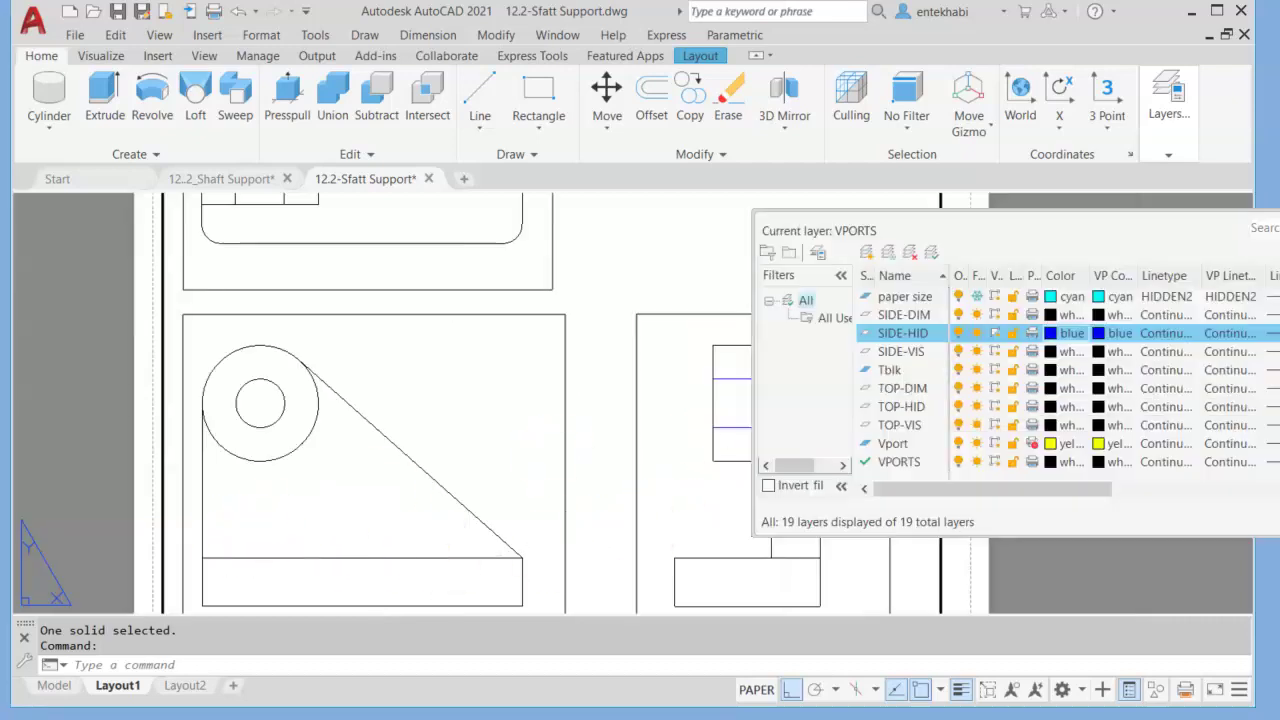
{"action": "left_click", "coordinate": [1163, 337]}
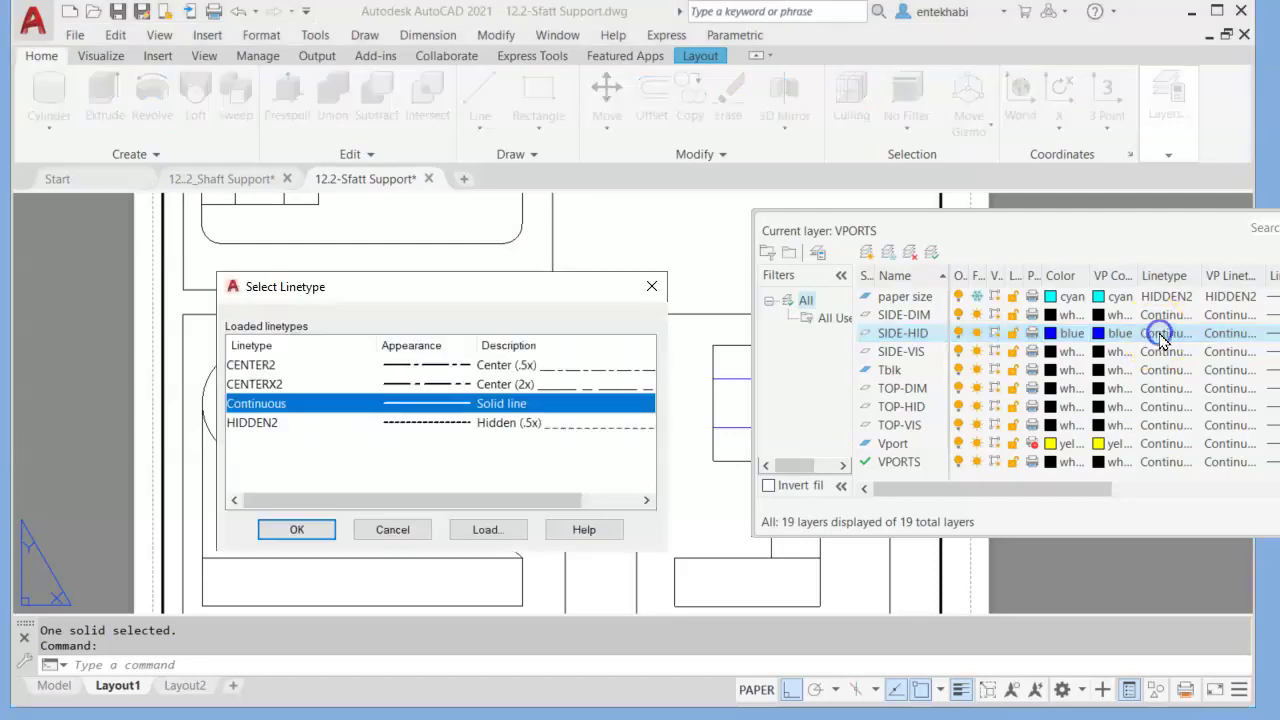
{"action": "left_click", "coordinate": [391, 425]}
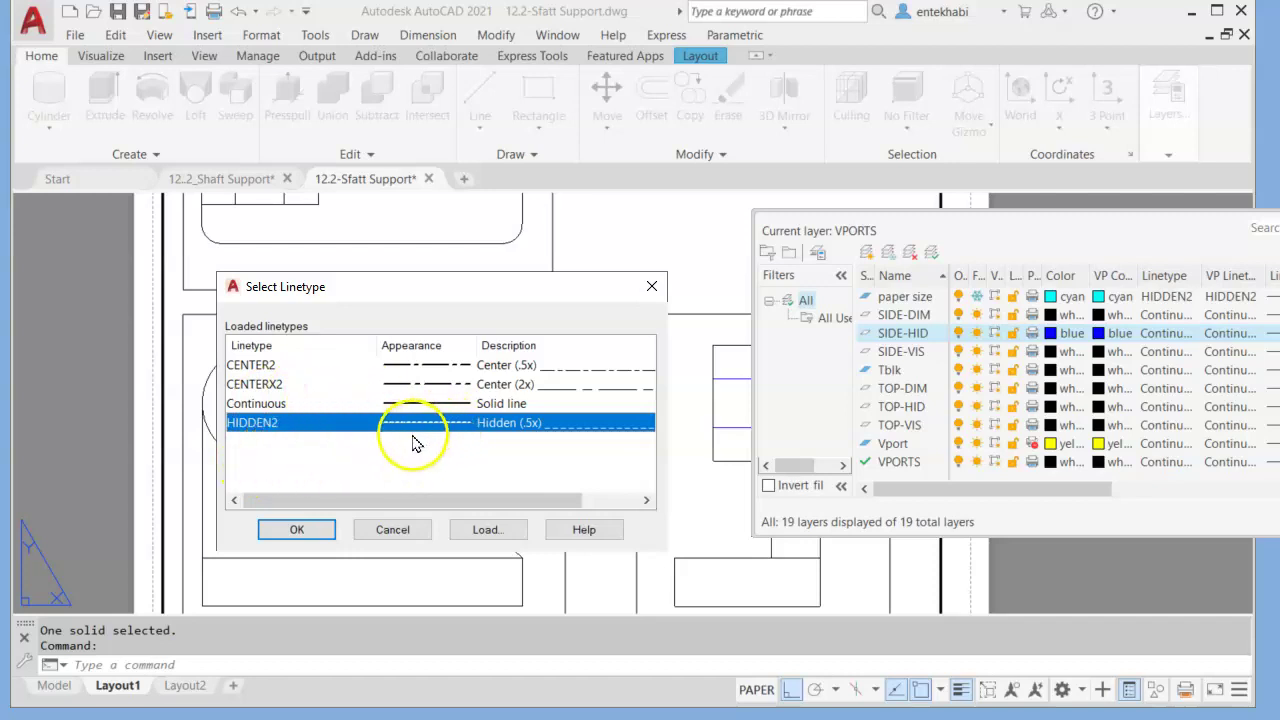
{"action": "left_click", "coordinate": [290, 530]}
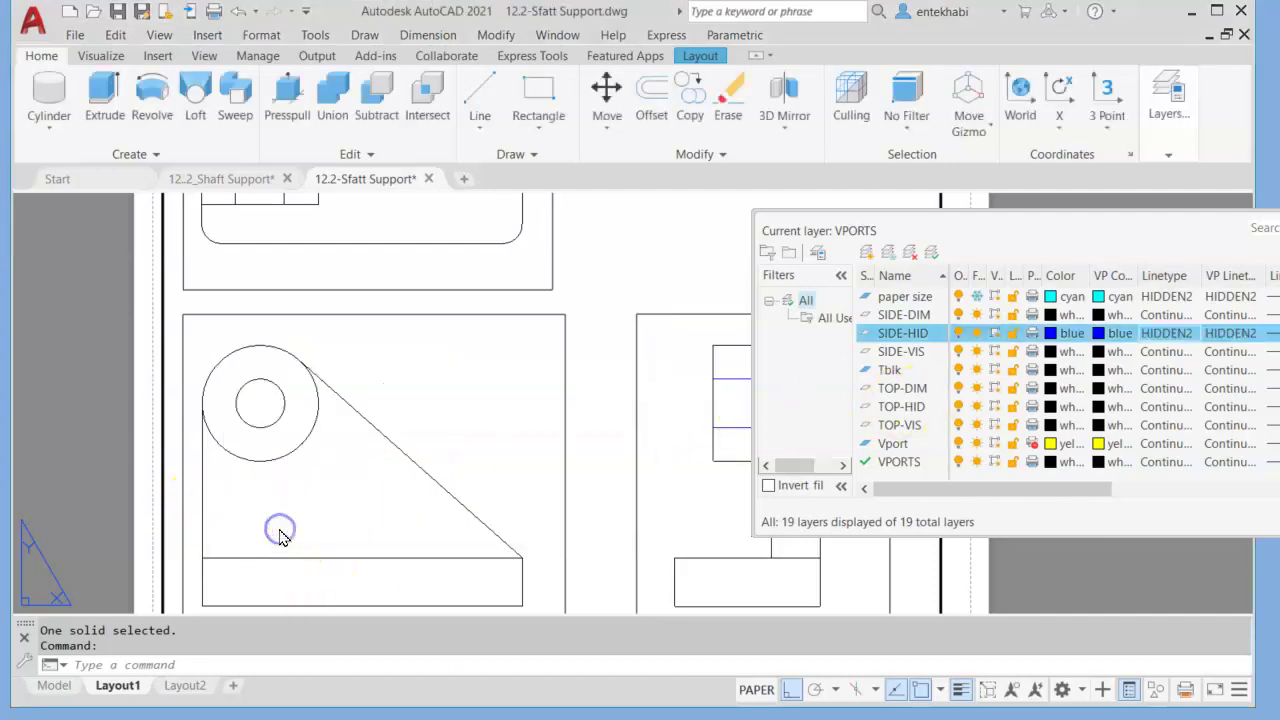
{"action": "scroll", "coordinate": [752, 519], "scroll_direction": "up", "scroll_amount": 2}
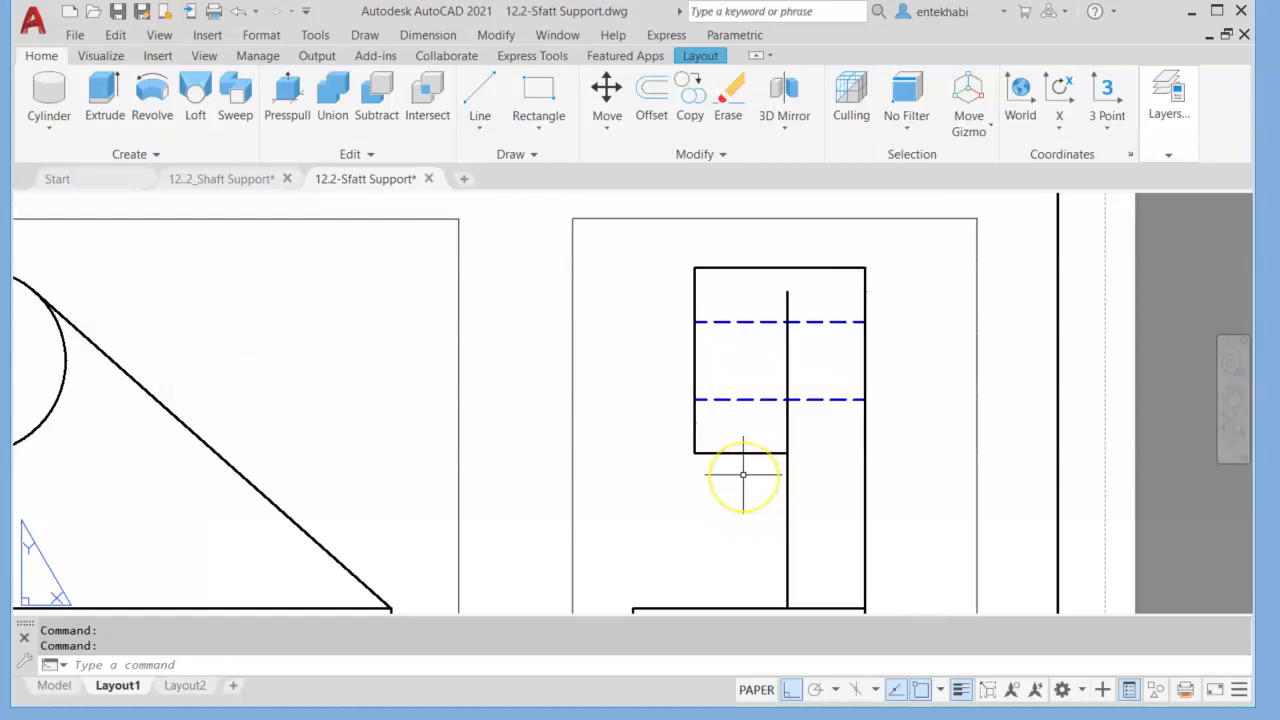
{"action": "scroll", "coordinate": [743, 475], "scroll_direction": "down", "scroll_amount": 2}
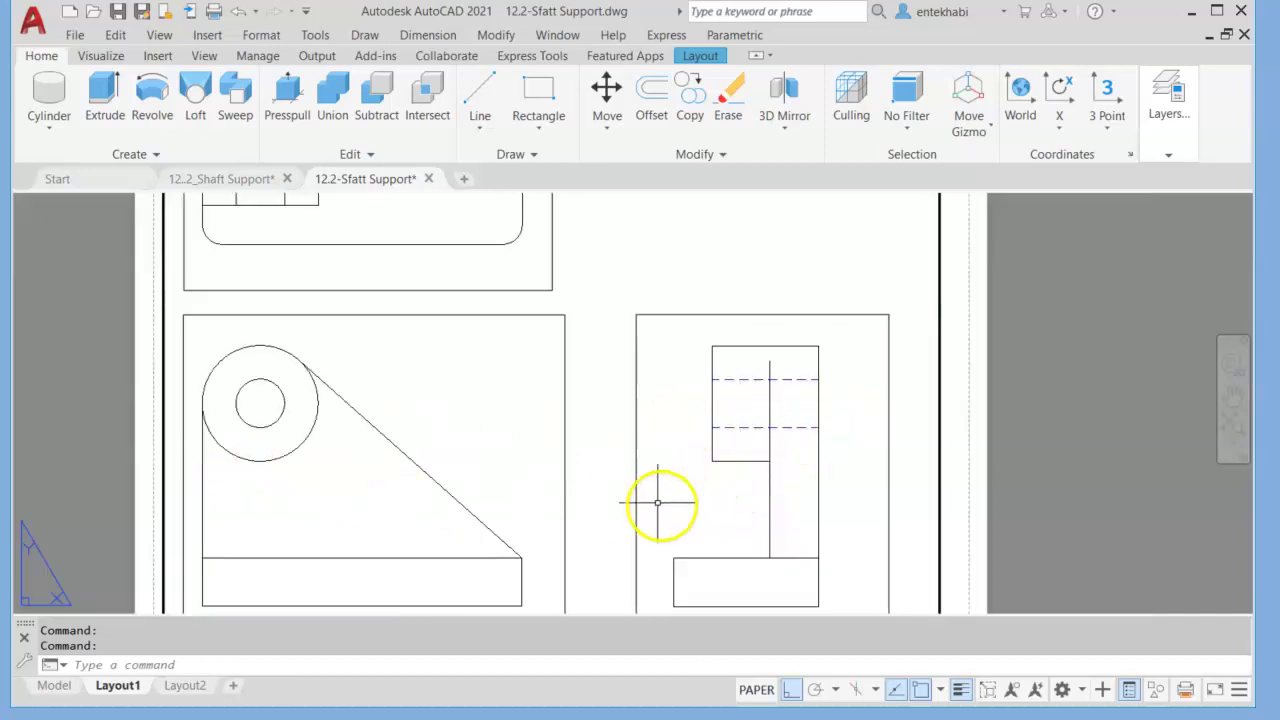
{"action": "mouse_move", "coordinate": [603, 495]}
{"action": "middle_mouse_down"}
{"action": "mouse_move", "coordinate": [700, 551]}
{"action": "mouse_move", "coordinate": [703, 575]}
{"action": "middle_mouse_up"}
{"action": "scroll", "coordinate": [691, 535], "scroll_direction": "down", "scroll_amount": 2}
{"action": "scroll", "coordinate": [640, 510], "scroll_direction": "up", "scroll_amount": 2}
{"action": "scroll", "coordinate": [745, 521], "scroll_direction": "down", "scroll_amount": 2}
{"action": "scroll", "coordinate": [814, 537], "scroll_direction": "up", "scroll_amount": 2}
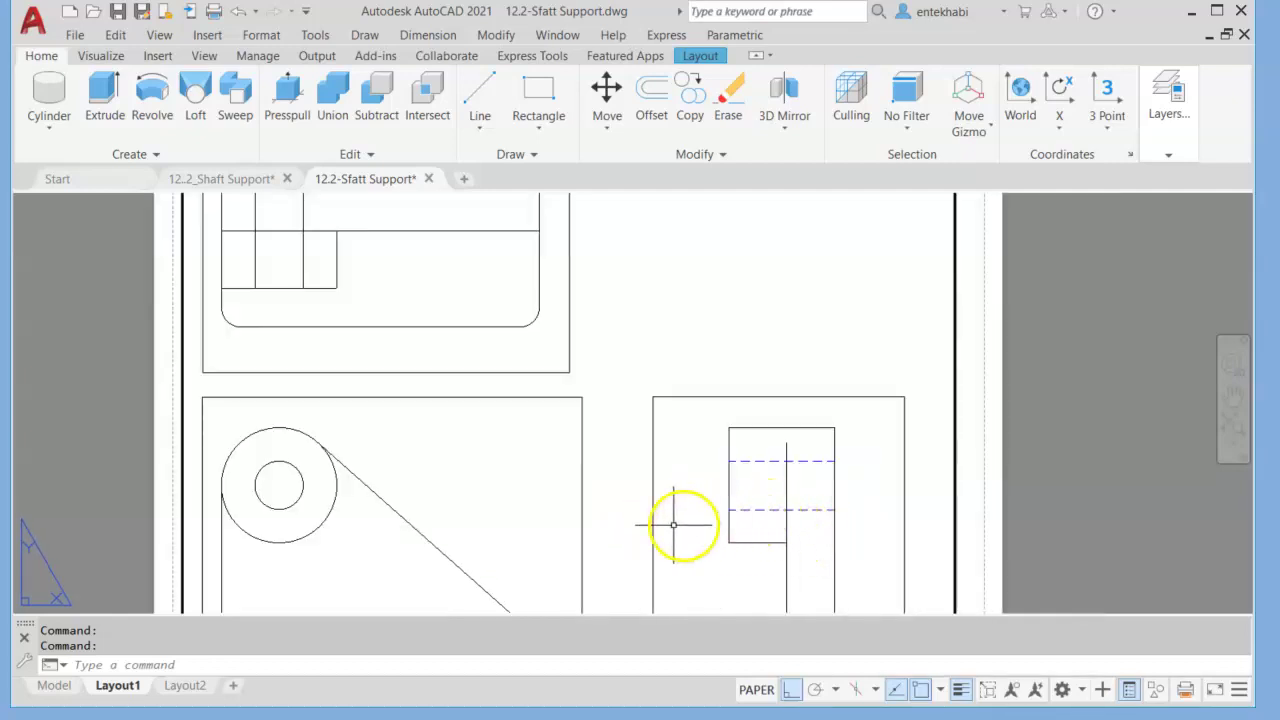
{"action": "middle_click_drag", "start_coordinate": [457, 445], "coordinate": [503, 491]}
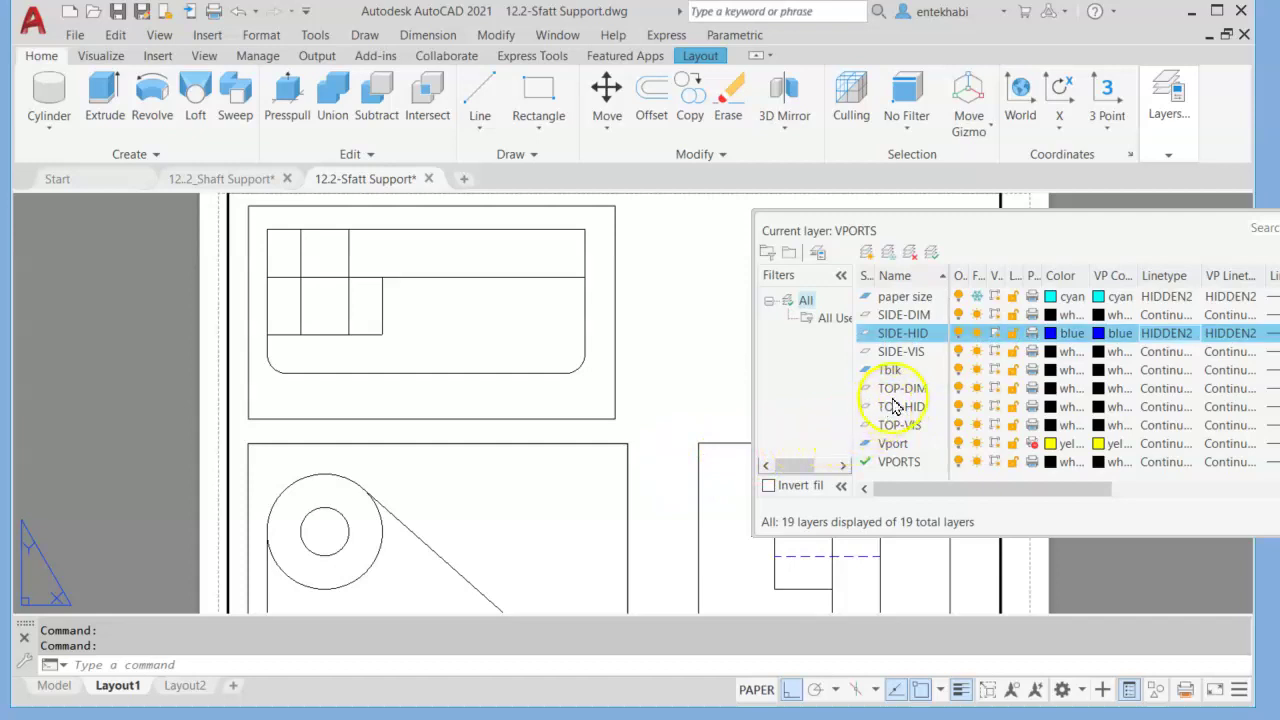
Step: Select the SIDE-VIS, TOP-VIS and FRONT-VIS layers together
{"action": "left_click", "coordinate": [905, 352]}
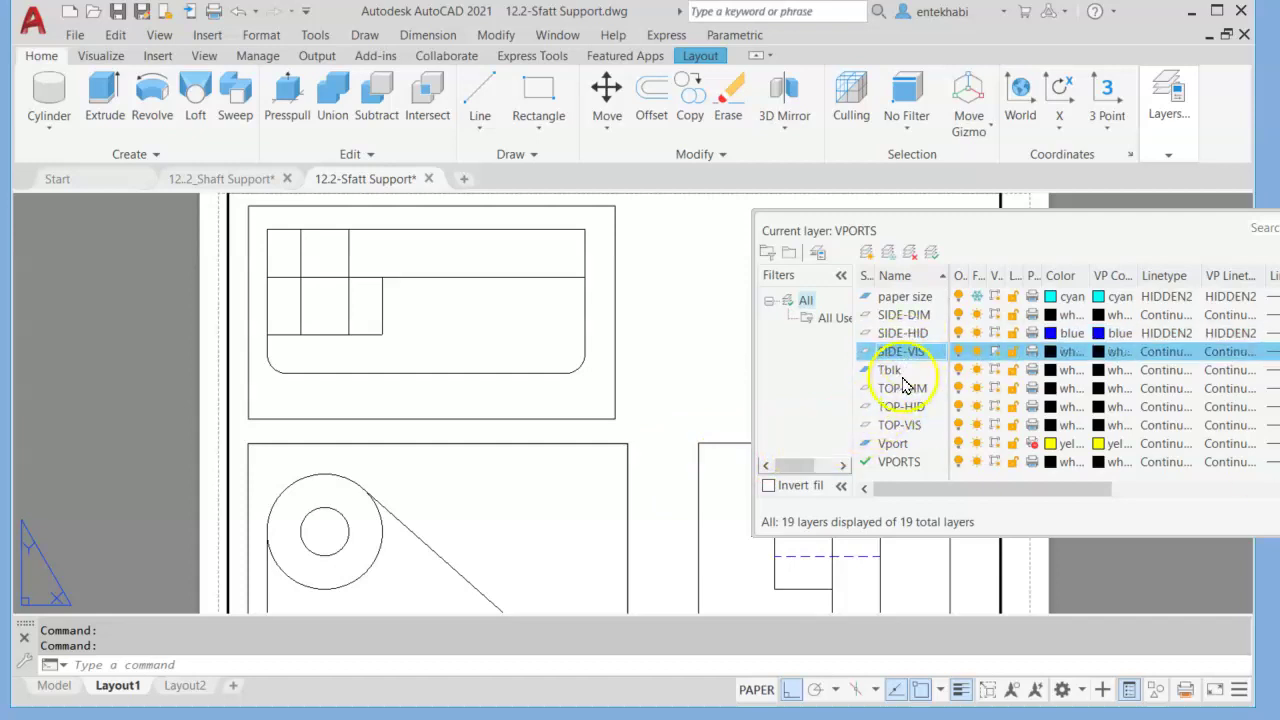
{"action": "left_click", "coordinate": [909, 425], "text": "ctrl"}
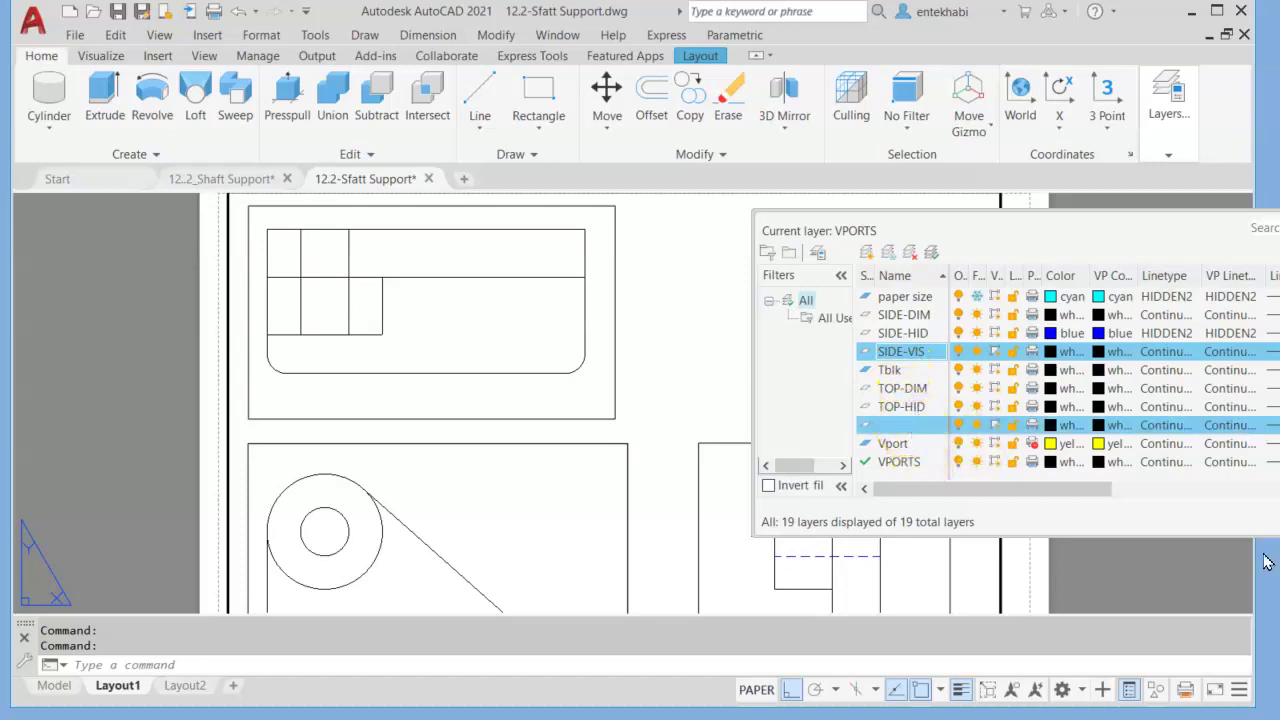
{"action": "scroll", "coordinate": [920, 462], "scroll_direction": "right", "scroll_amount": 2}
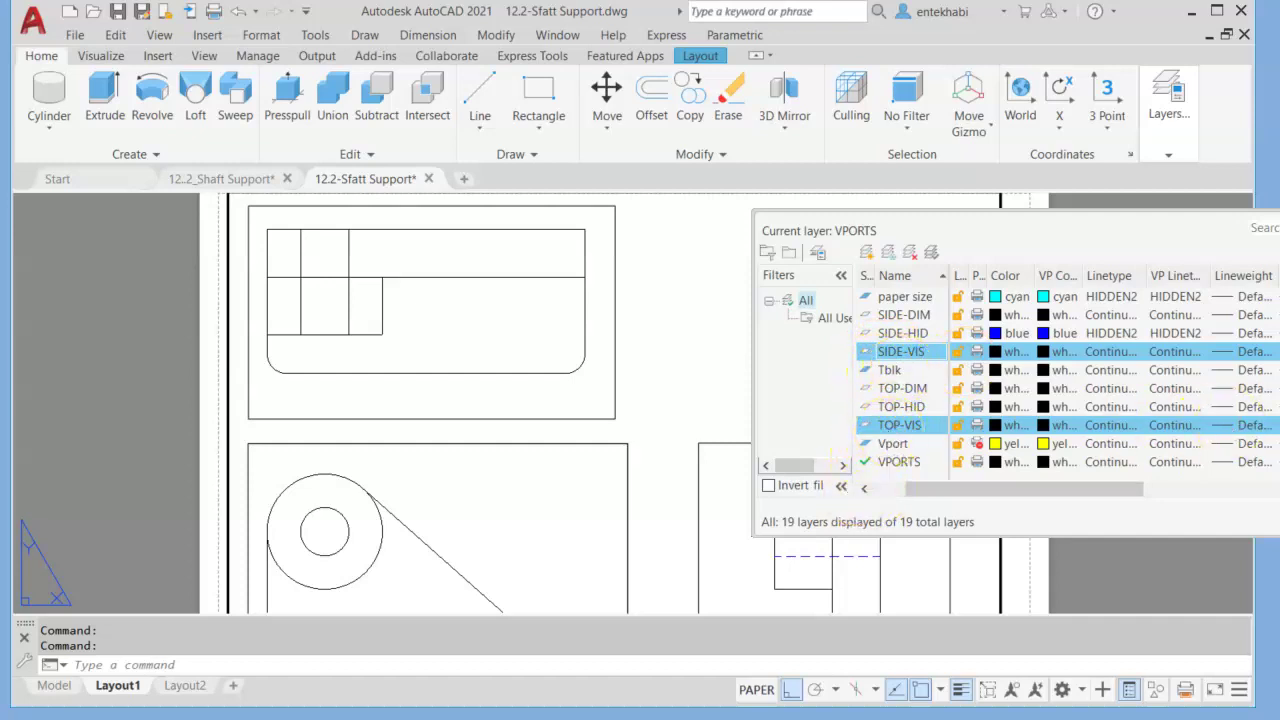
{"action": "scroll", "coordinate": [1068, 387], "scroll_direction": "up", "scroll_amount": 2}
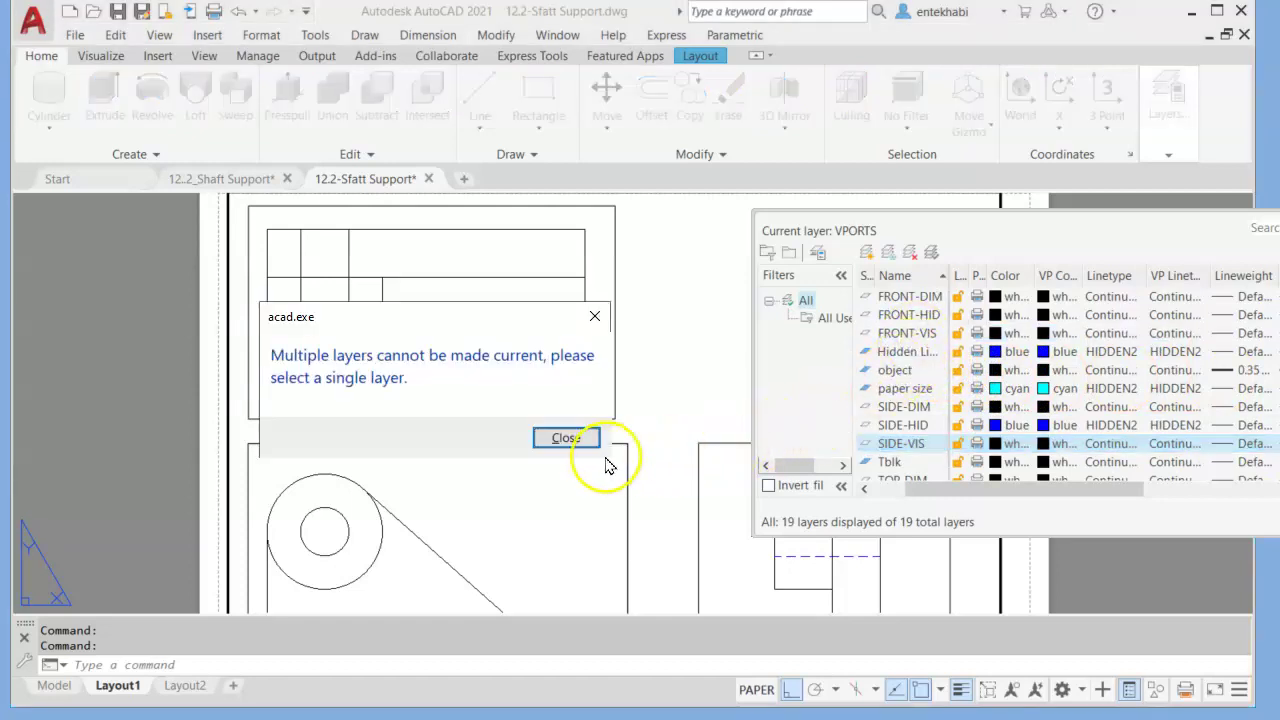
{"action": "left_click", "coordinate": [595, 318]}
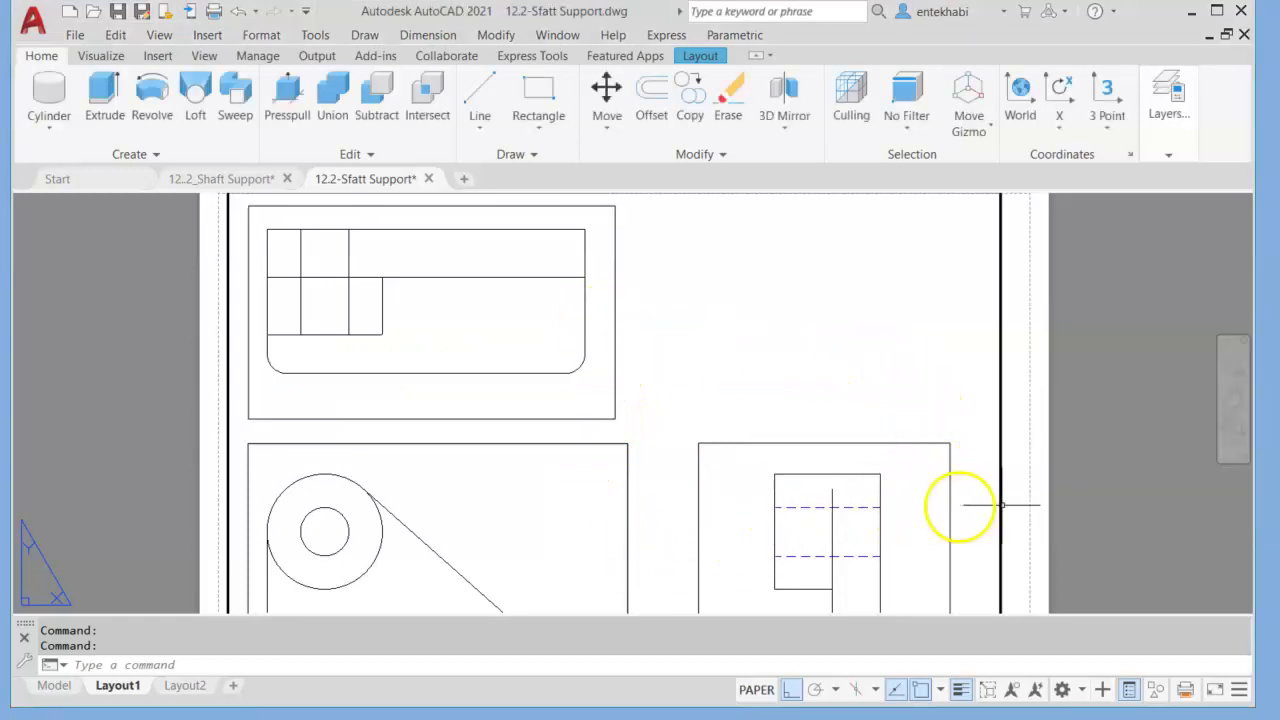
{"action": "mouse_move", "coordinate": [1233, 372]}
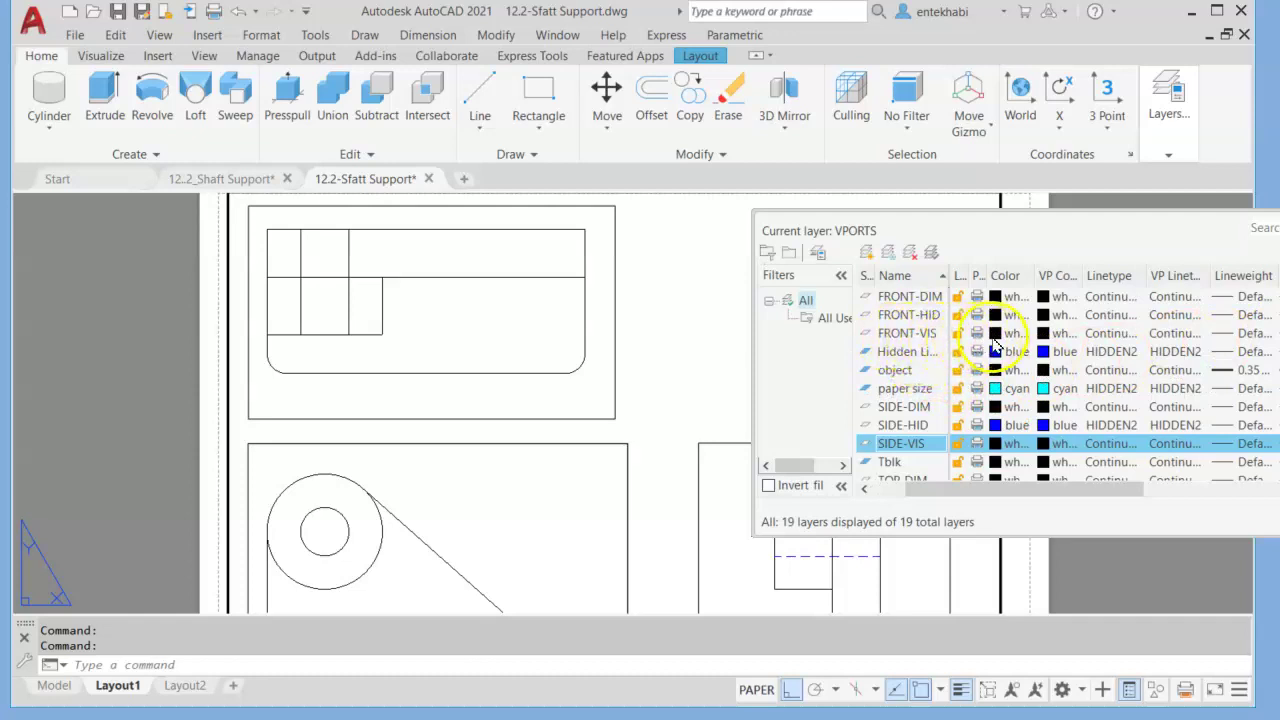
{"action": "left_click", "coordinate": [914, 338], "text": "ctrl"}
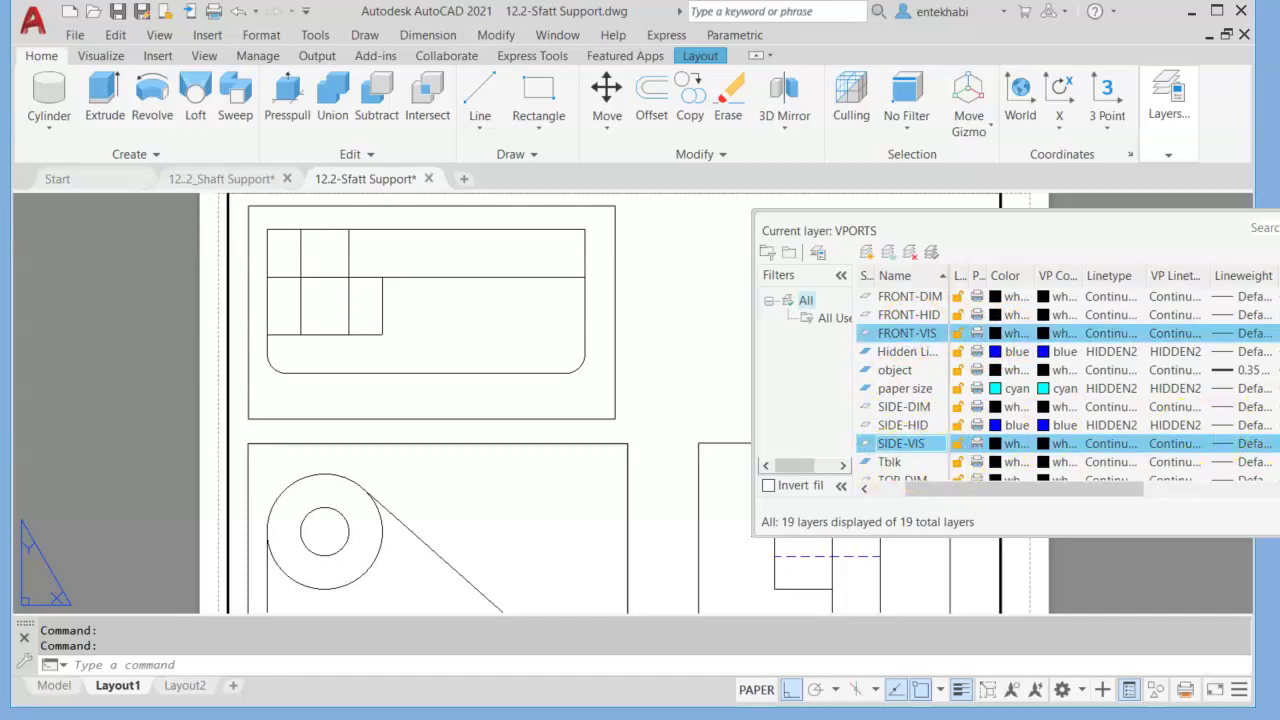
{"action": "scroll", "coordinate": [1050, 380], "scroll_direction": "down", "scroll_amount": 2}
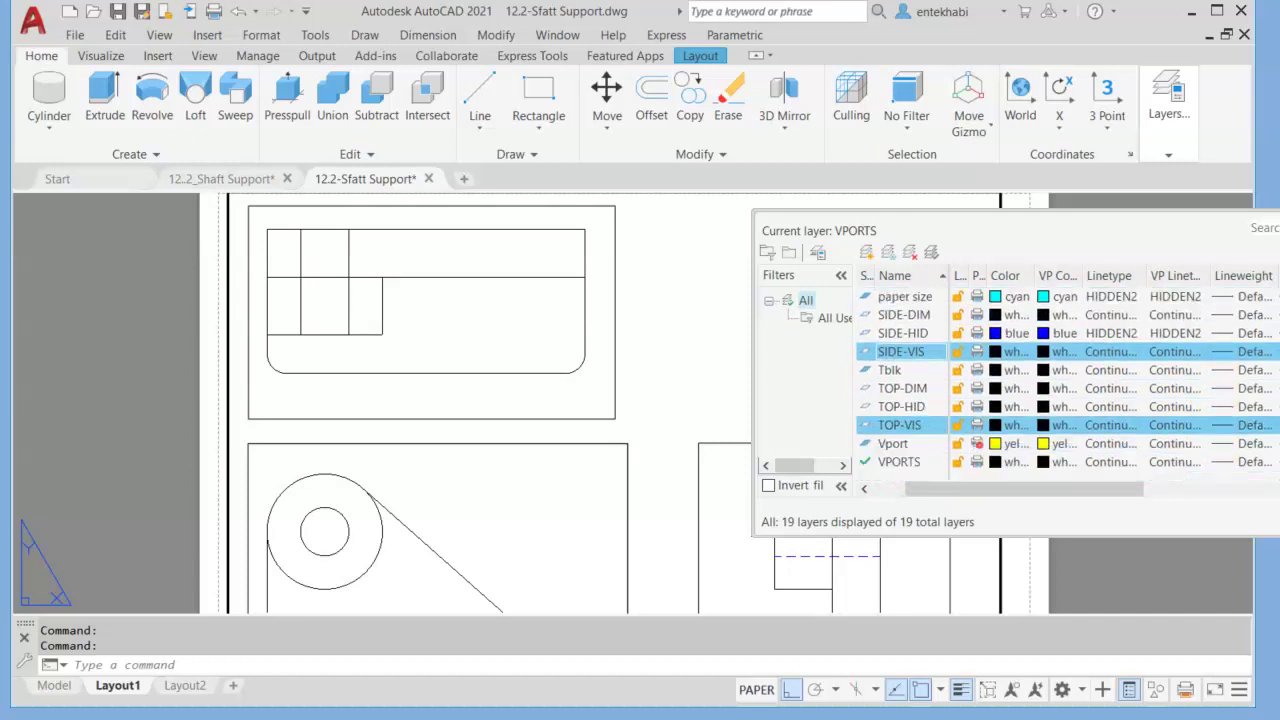
{"action": "scroll", "coordinate": [1050, 380], "scroll_direction": "up", "scroll_amount": 3}
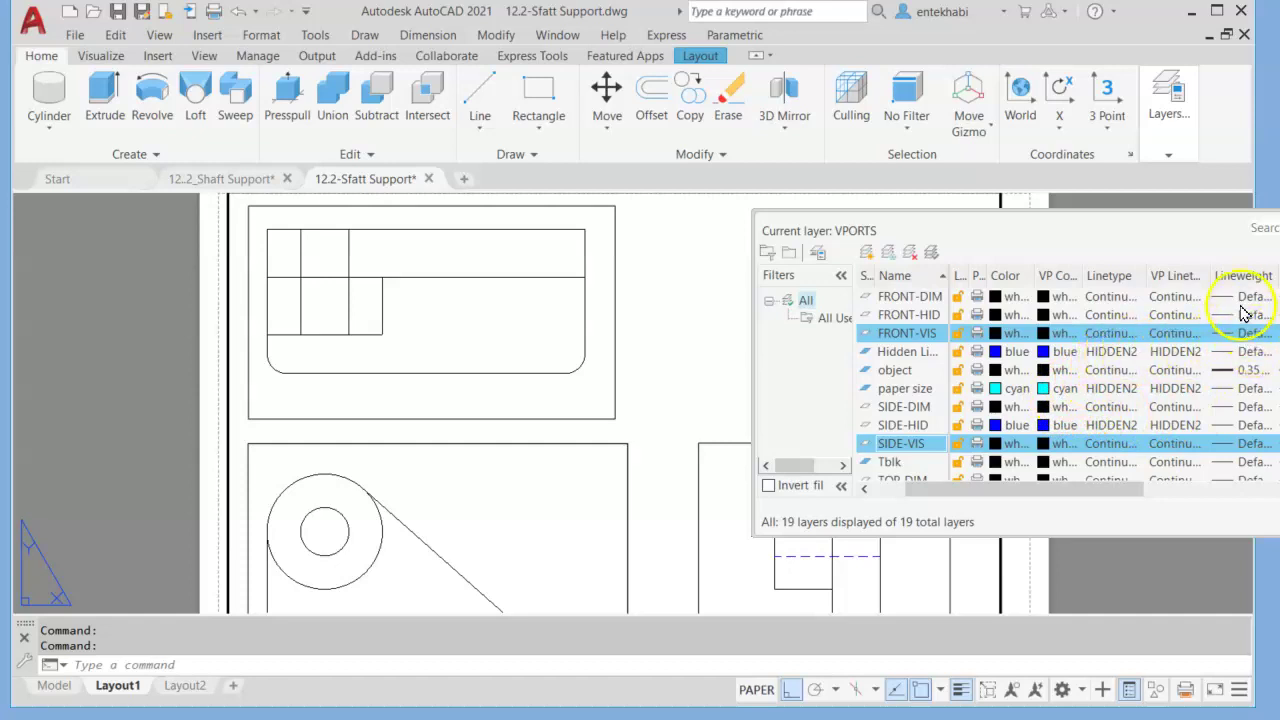
Step: Assign the three selected VIS layers a 0.50 mm lineweight
{"action": "left_click", "coordinate": [1257, 340]}
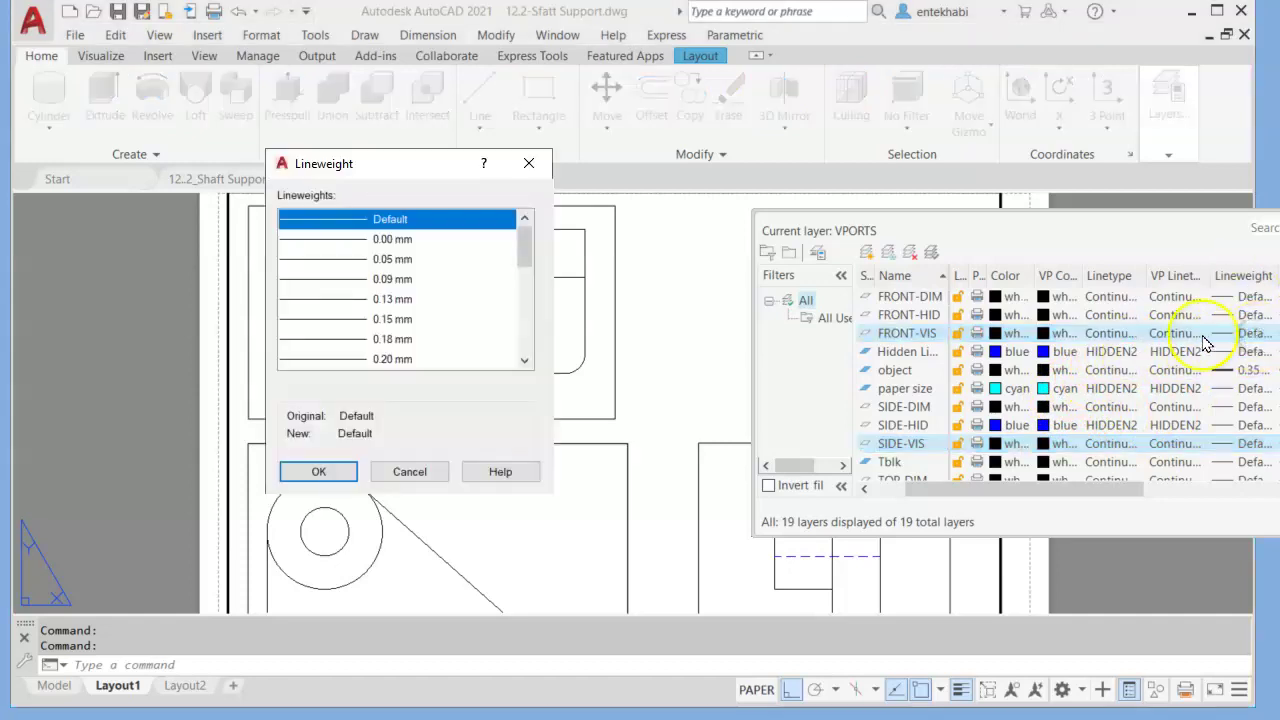
{"action": "left_click_drag", "start_coordinate": [523, 257], "coordinate": [523, 314]}
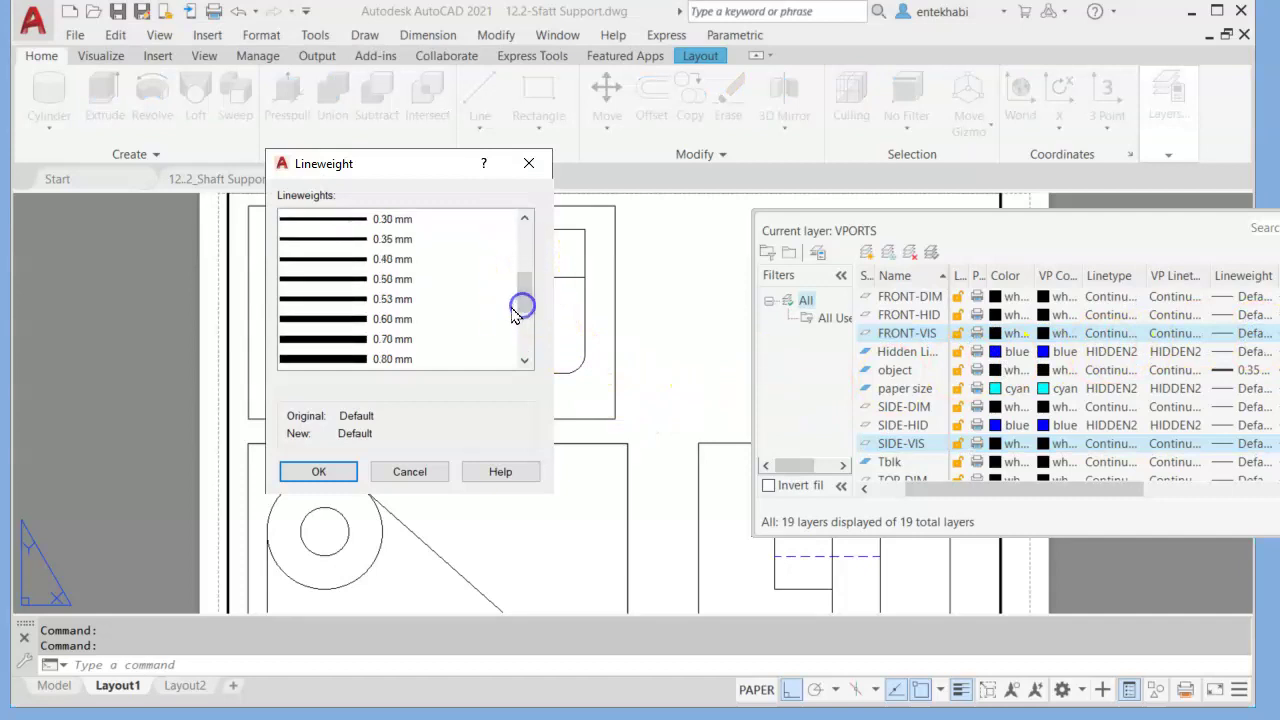
{"action": "left_click", "coordinate": [351, 283]}
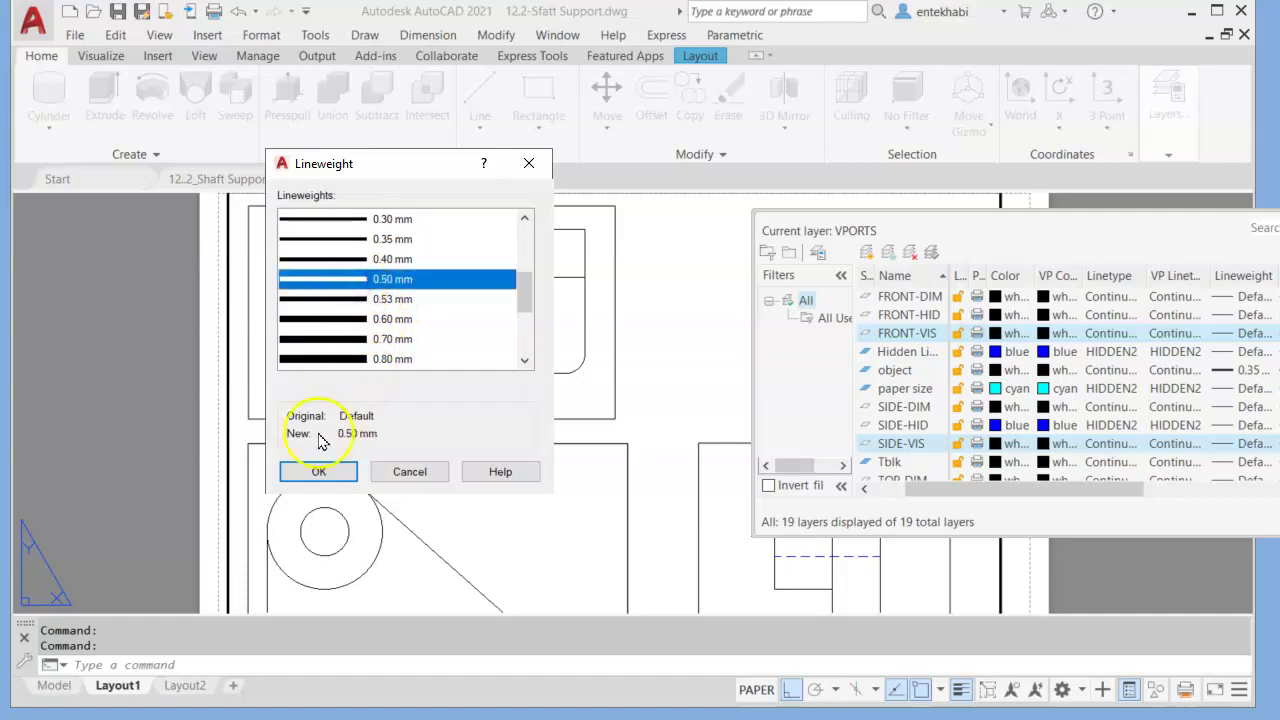
{"action": "left_click", "coordinate": [316, 470]}
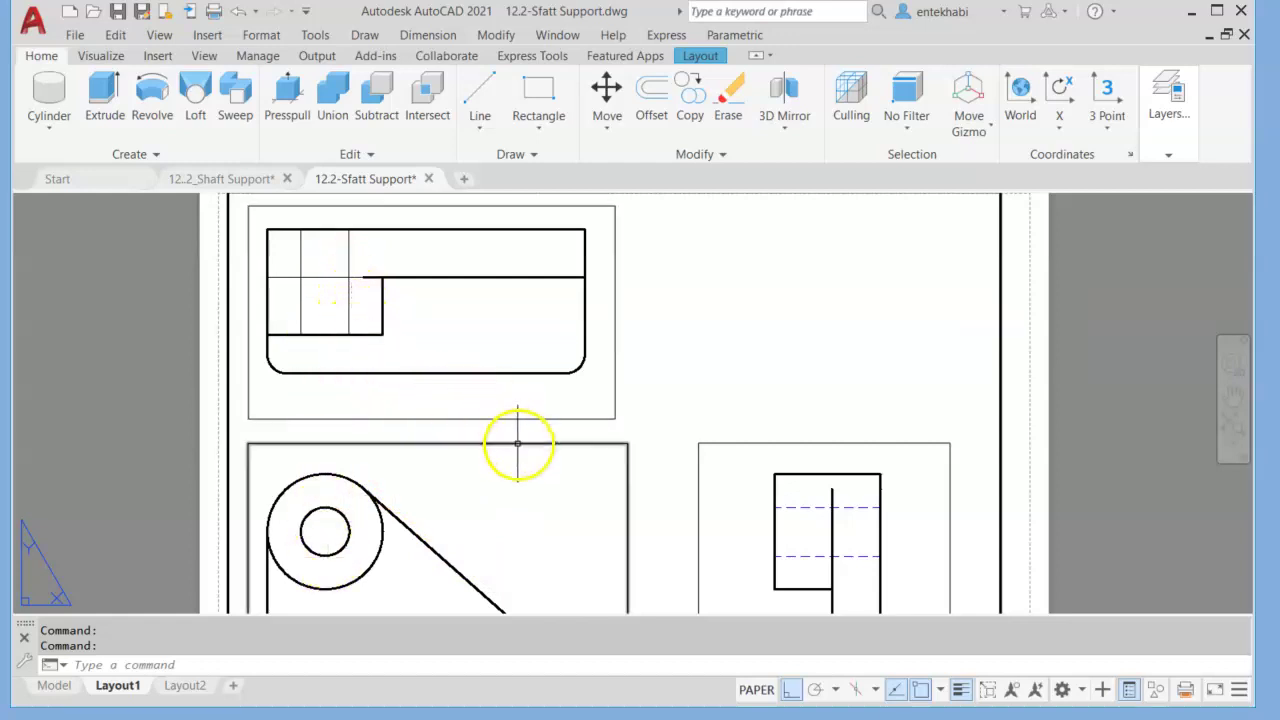
Step: Give the TOP-HID layer a blue viewport colour
{"action": "mouse_move", "coordinate": [1265, 390]}
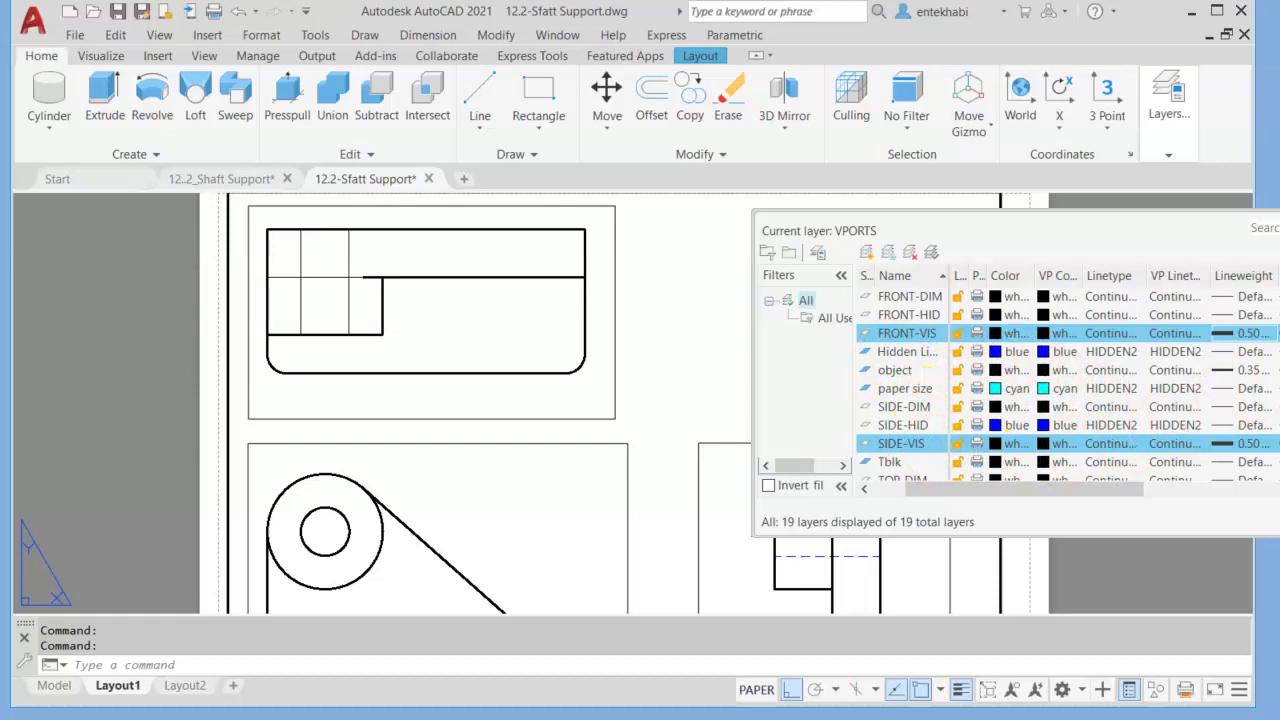
{"action": "scroll", "coordinate": [1068, 387], "scroll_direction": "down", "scroll_amount": 2}
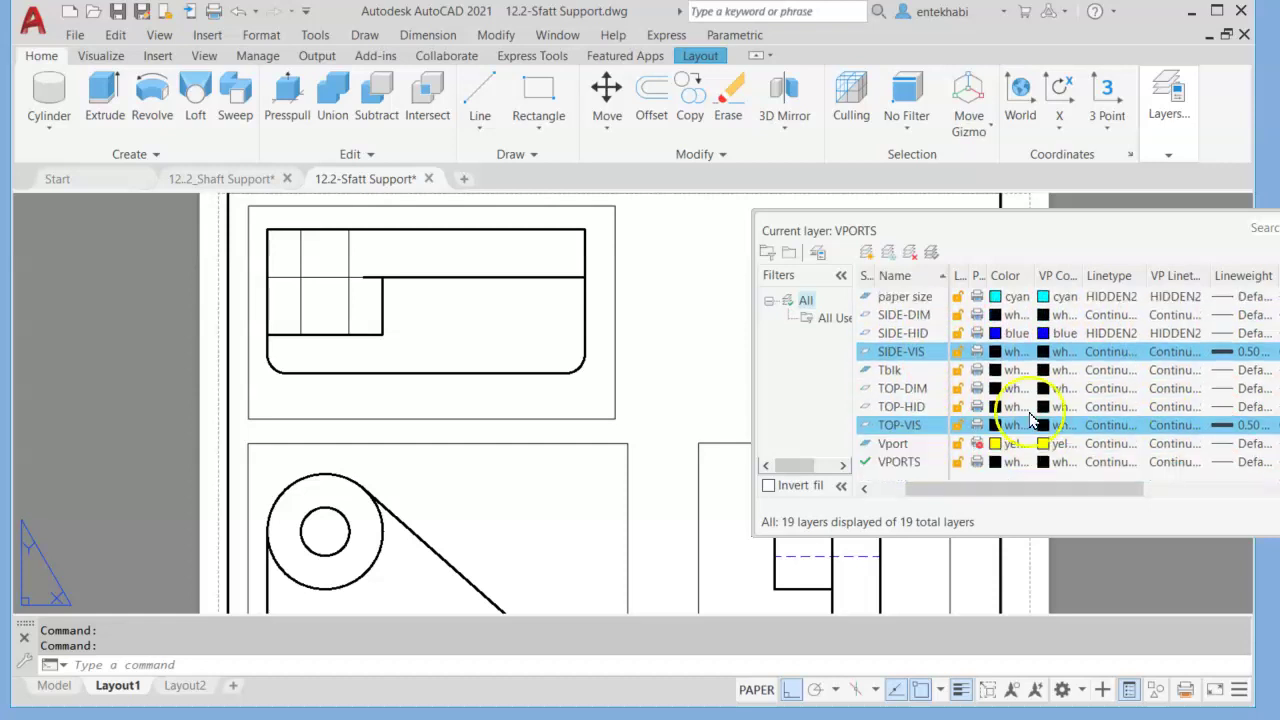
{"action": "left_click", "coordinate": [900, 406]}
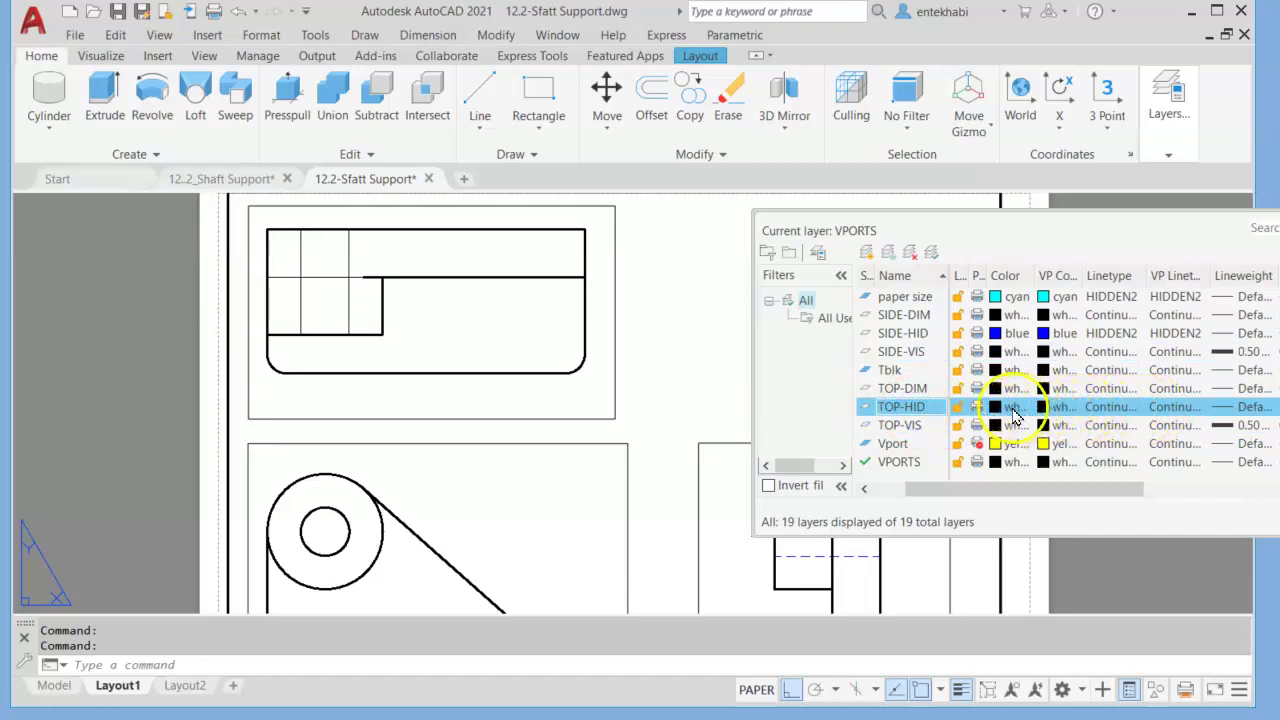
{"action": "left_click", "coordinate": [1043, 412]}
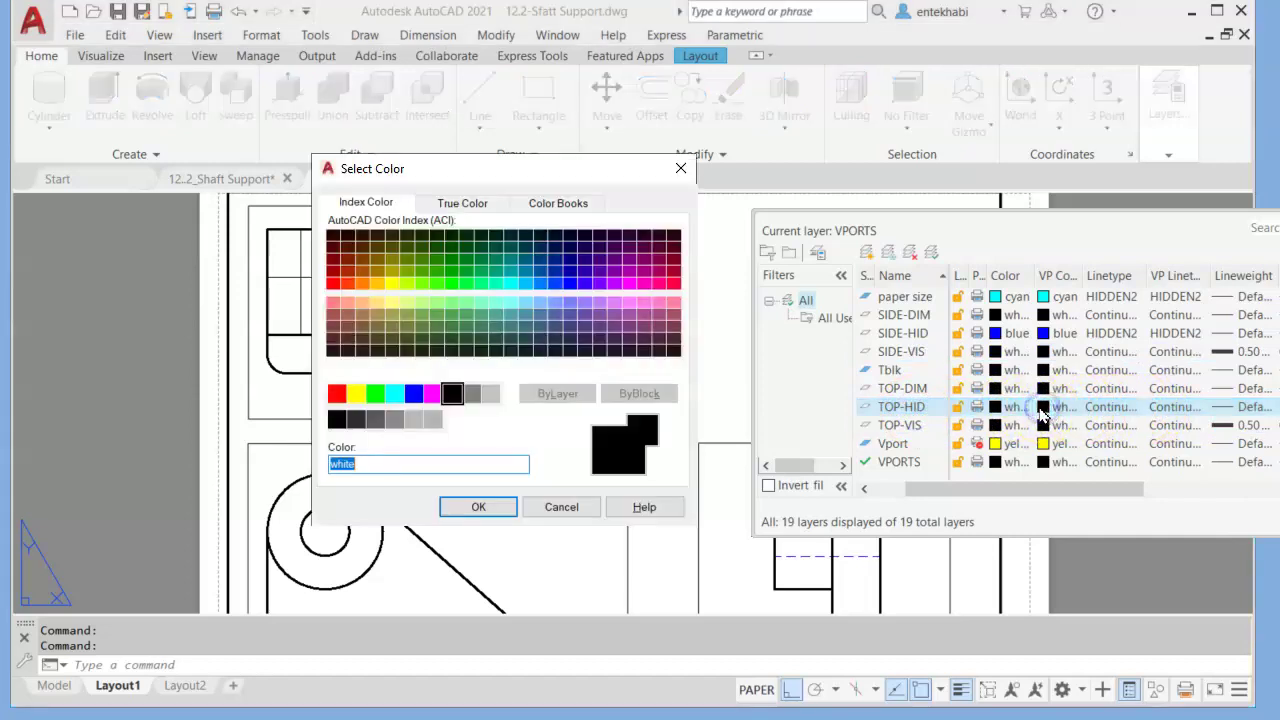
{"action": "left_click", "coordinate": [414, 393]}
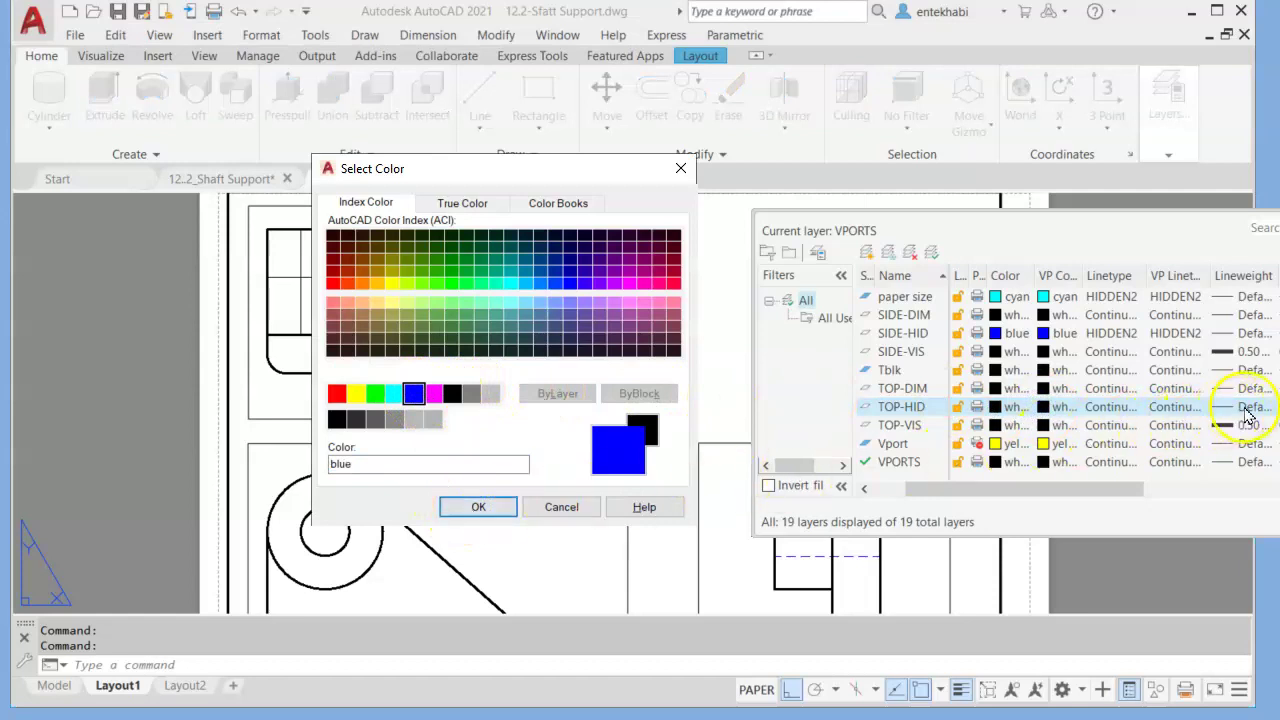
{"action": "left_click", "coordinate": [478, 507]}
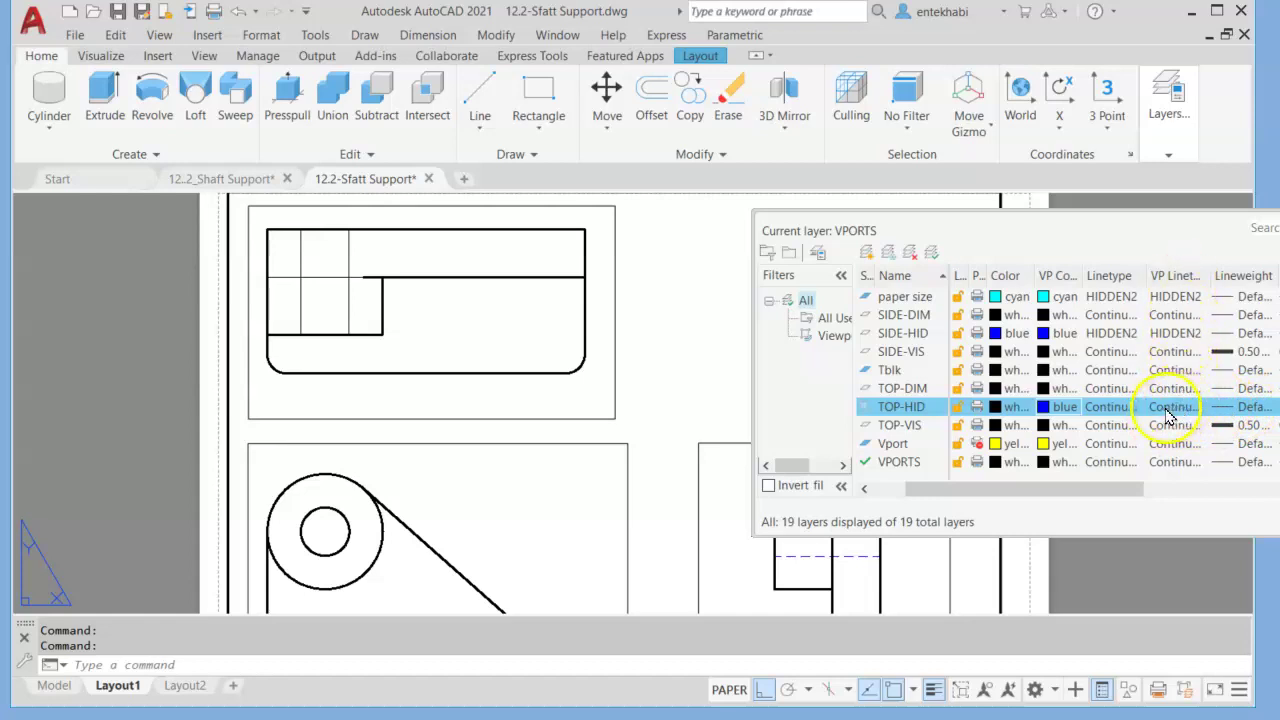
Step: Set TOP-HID's viewport linetype to HIDDEN2, matching SIDE-HID
{"action": "left_click", "coordinate": [1166, 409]}
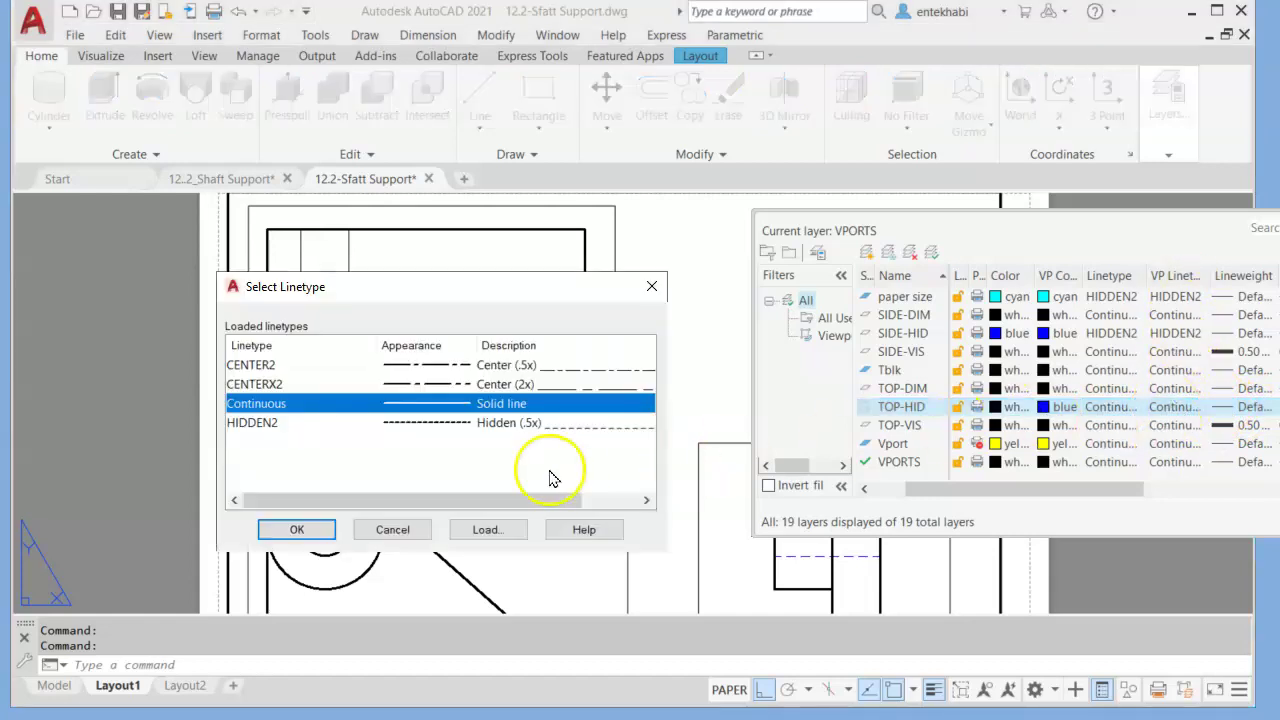
{"action": "left_click", "coordinate": [268, 423]}
{"action": "left_click", "coordinate": [398, 531]}
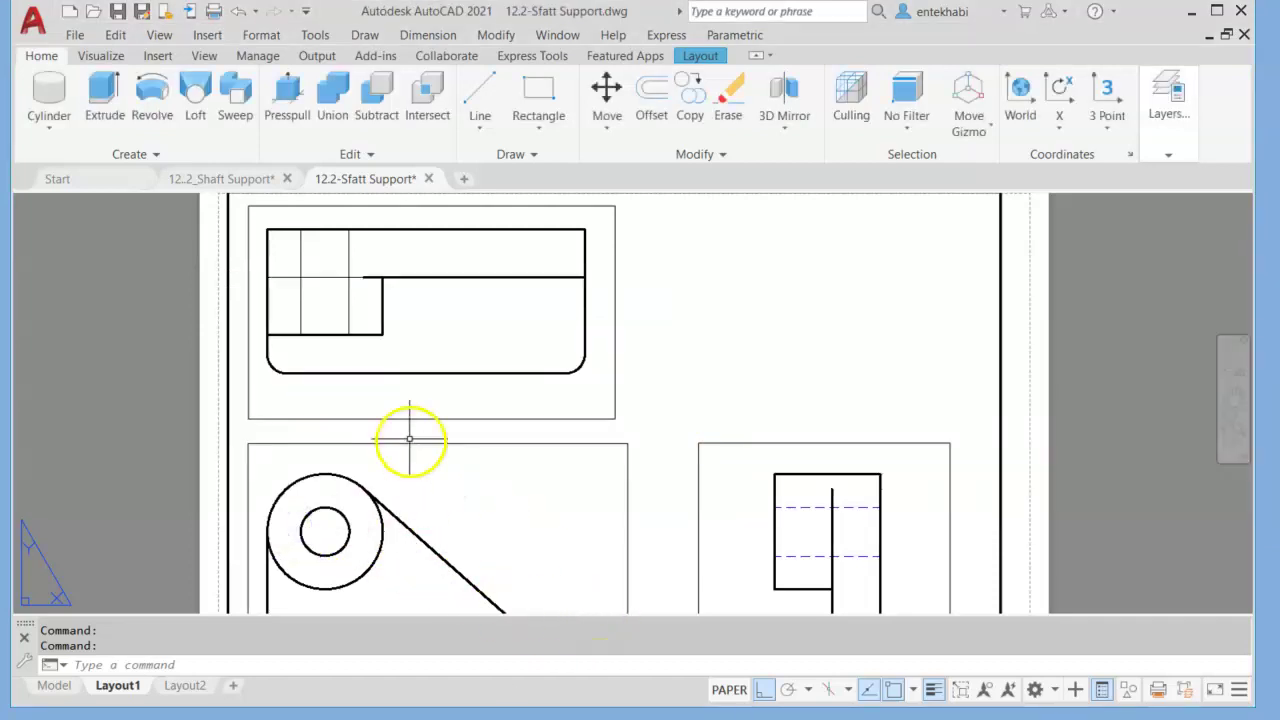
Step: Recentre the layout and make the Vport layer non-plotting
{"action": "middle_click_drag", "start_coordinate": [443, 486], "coordinate": [514, 514]}
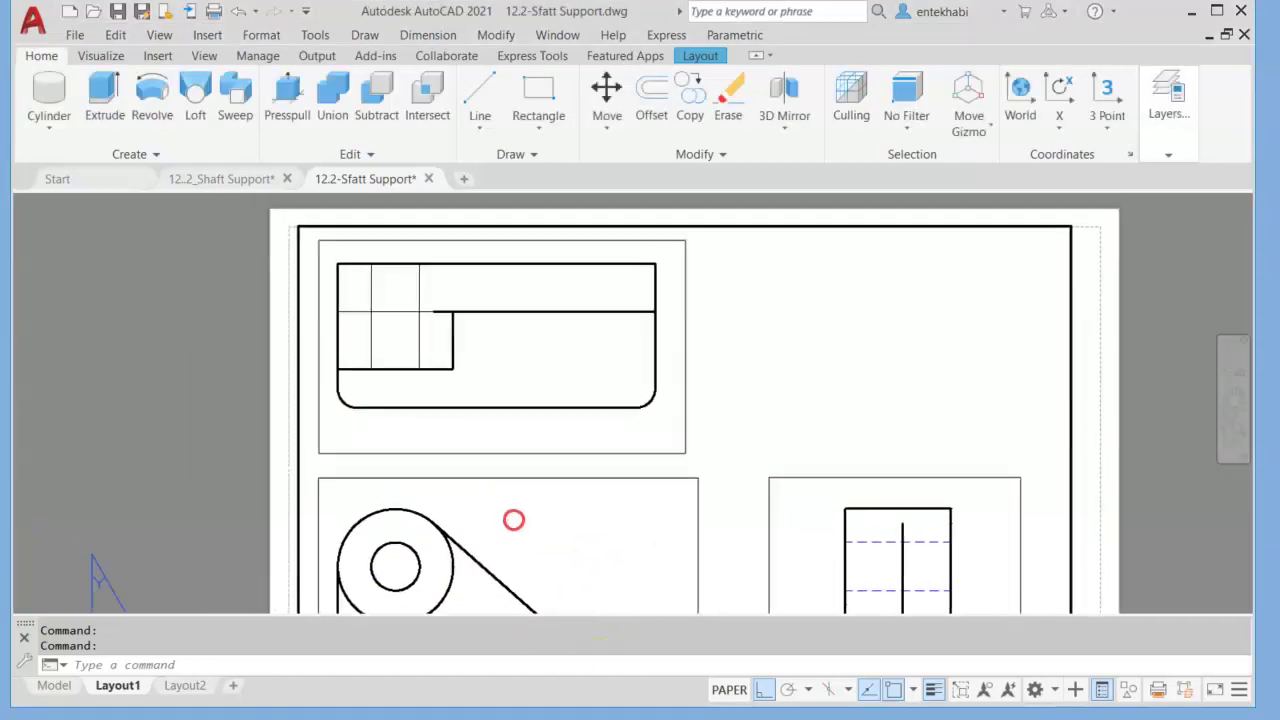
{"action": "scroll", "coordinate": [443, 450], "scroll_direction": "up", "scroll_amount": 2}
{"action": "scroll", "coordinate": [443, 450], "scroll_direction": "down", "scroll_amount": 2}
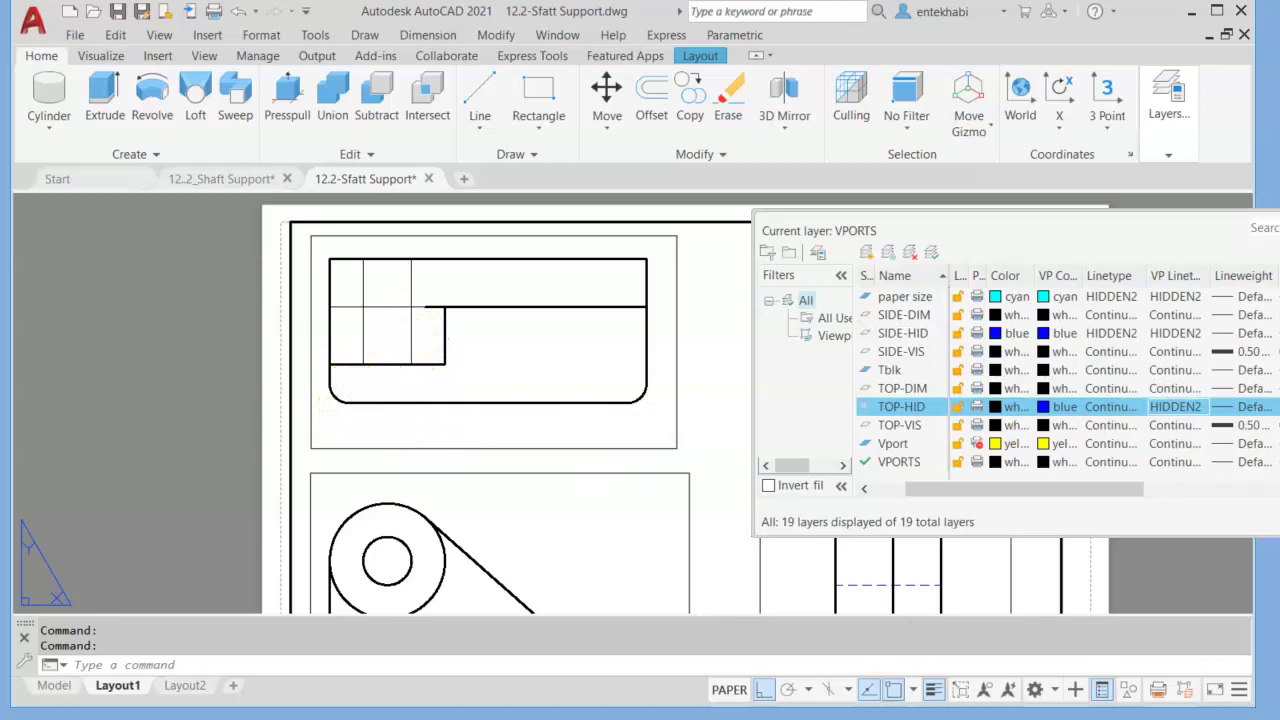
{"action": "left_click", "coordinate": [977, 443]}
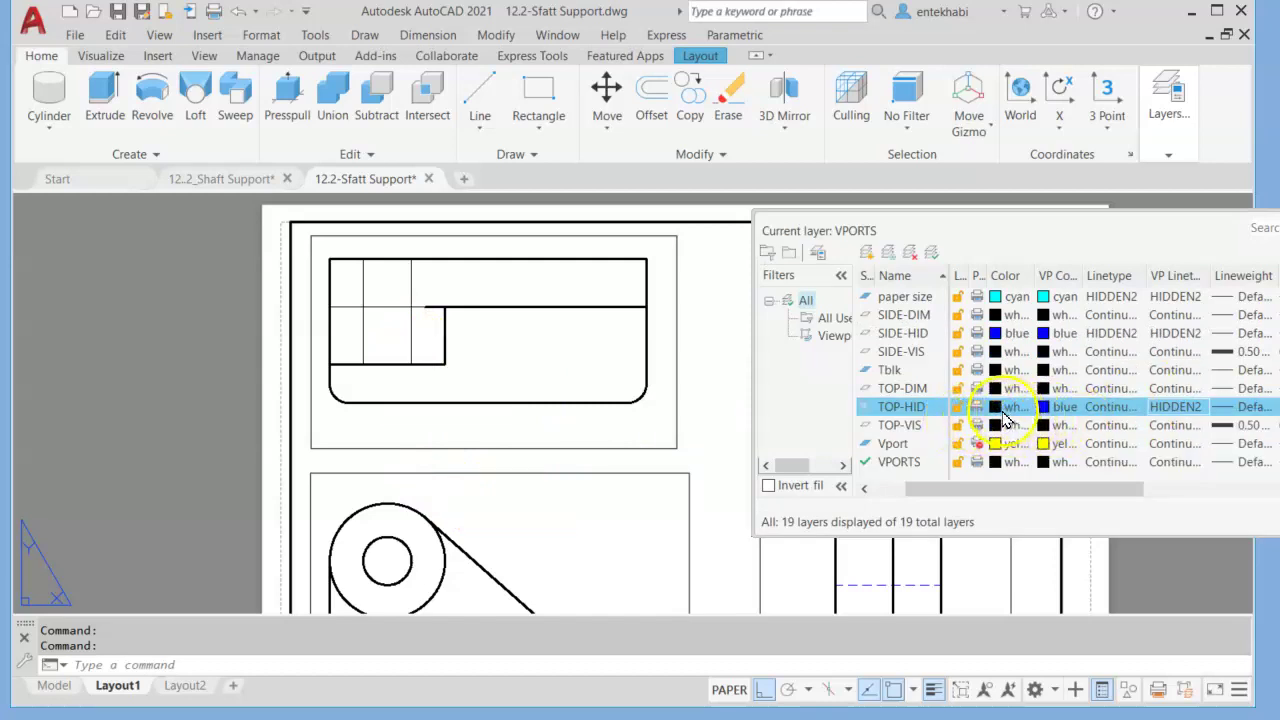
Step: Give the TOP-HID layer a blue colour and the dashed HIDDEN2 linetype
{"action": "left_click", "coordinate": [1003, 415]}
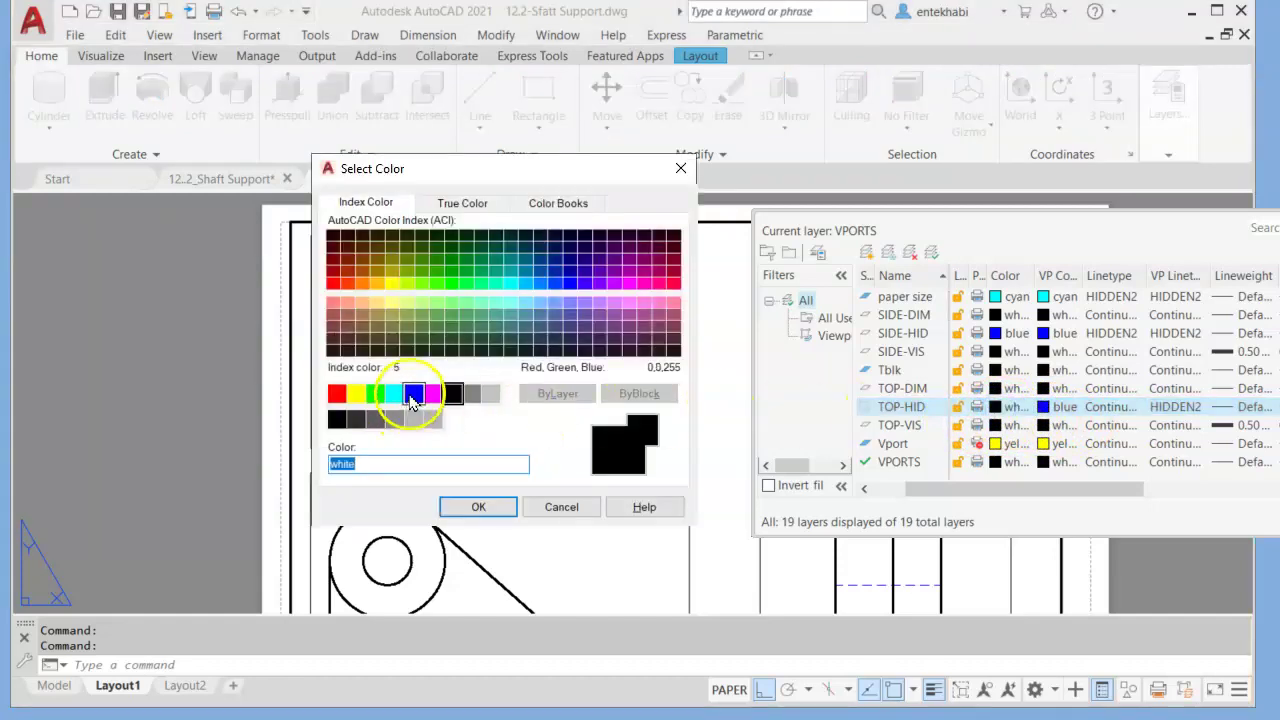
{"action": "left_click", "coordinate": [413, 394]}
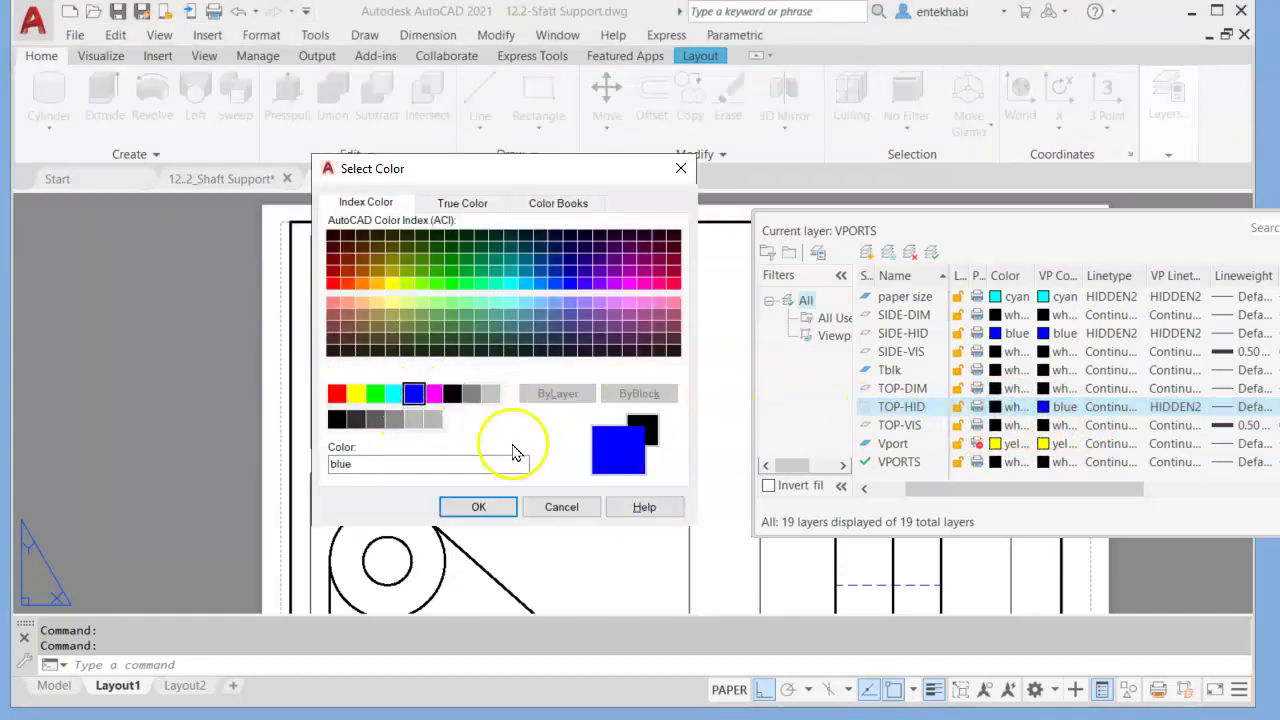
{"action": "left_click", "coordinate": [476, 508]}
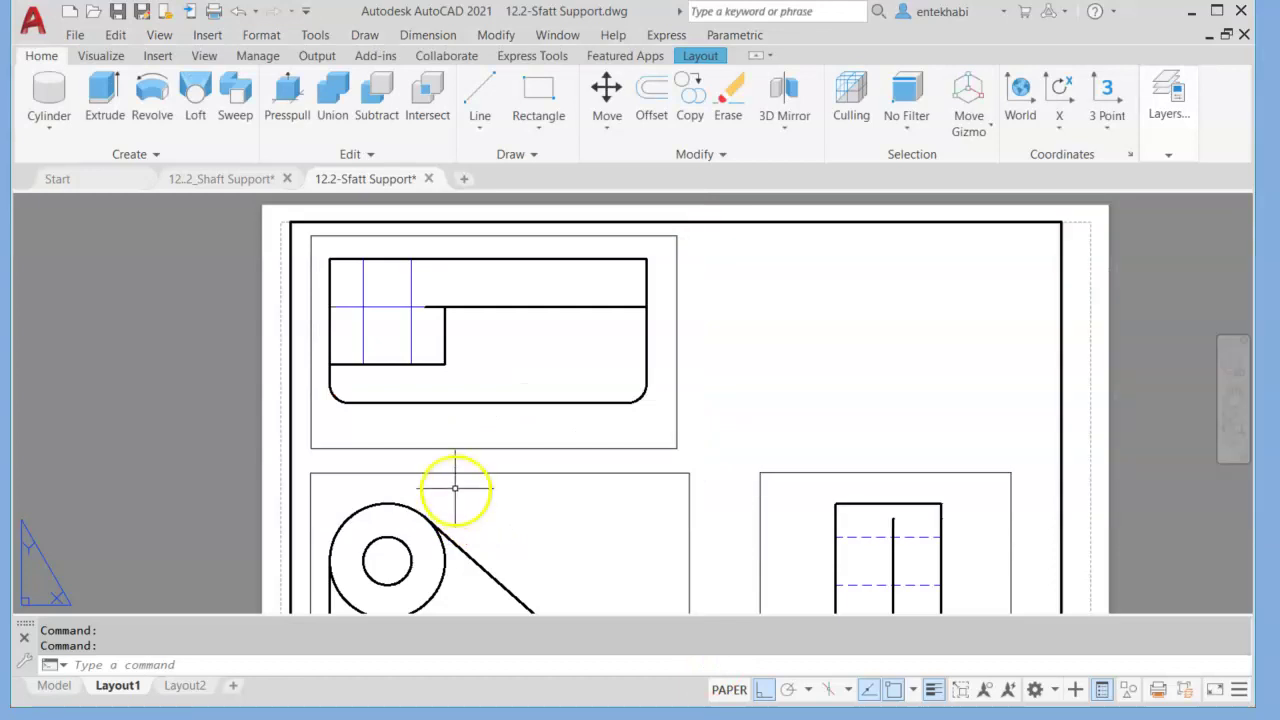
{"action": "scroll", "coordinate": [390, 369], "scroll_direction": "up", "scroll_amount": 2}
{"action": "scroll", "coordinate": [406, 372], "scroll_direction": "down", "scroll_amount": 2}
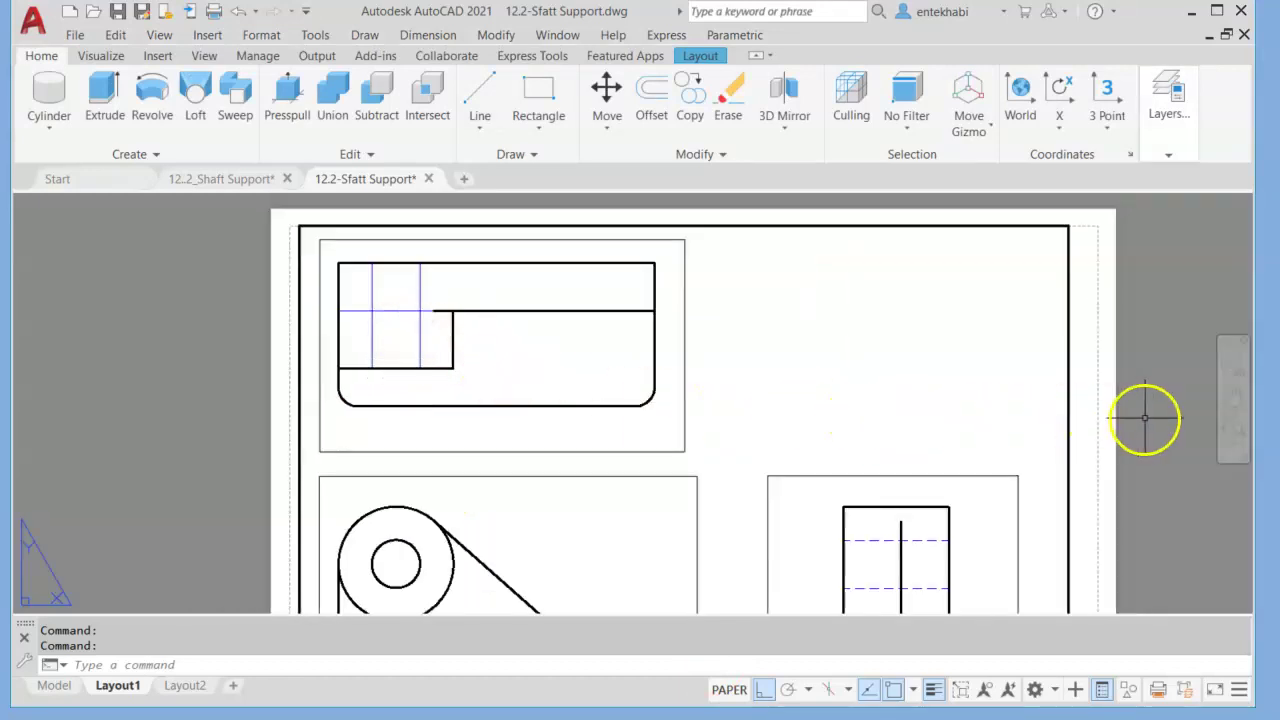
{"action": "mouse_move", "coordinate": [1238, 400]}
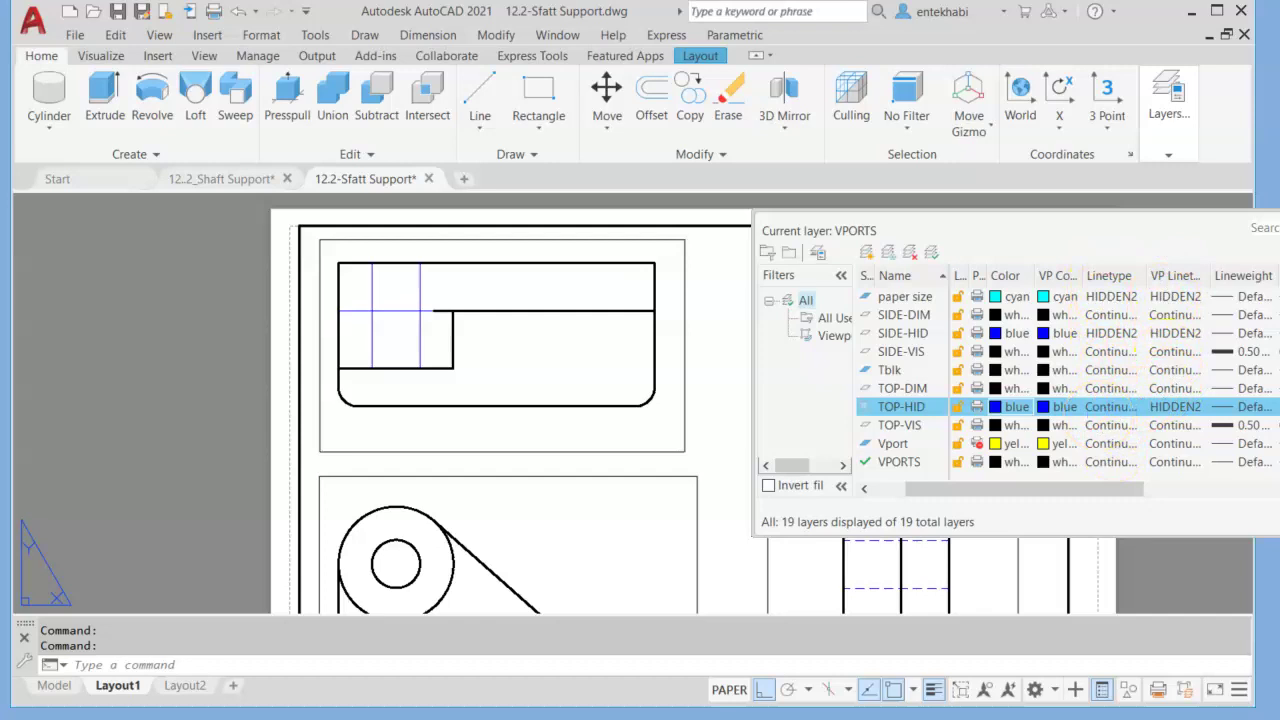
{"action": "left_click", "coordinate": [1102, 408]}
{"action": "left_click", "coordinate": [437, 423]}
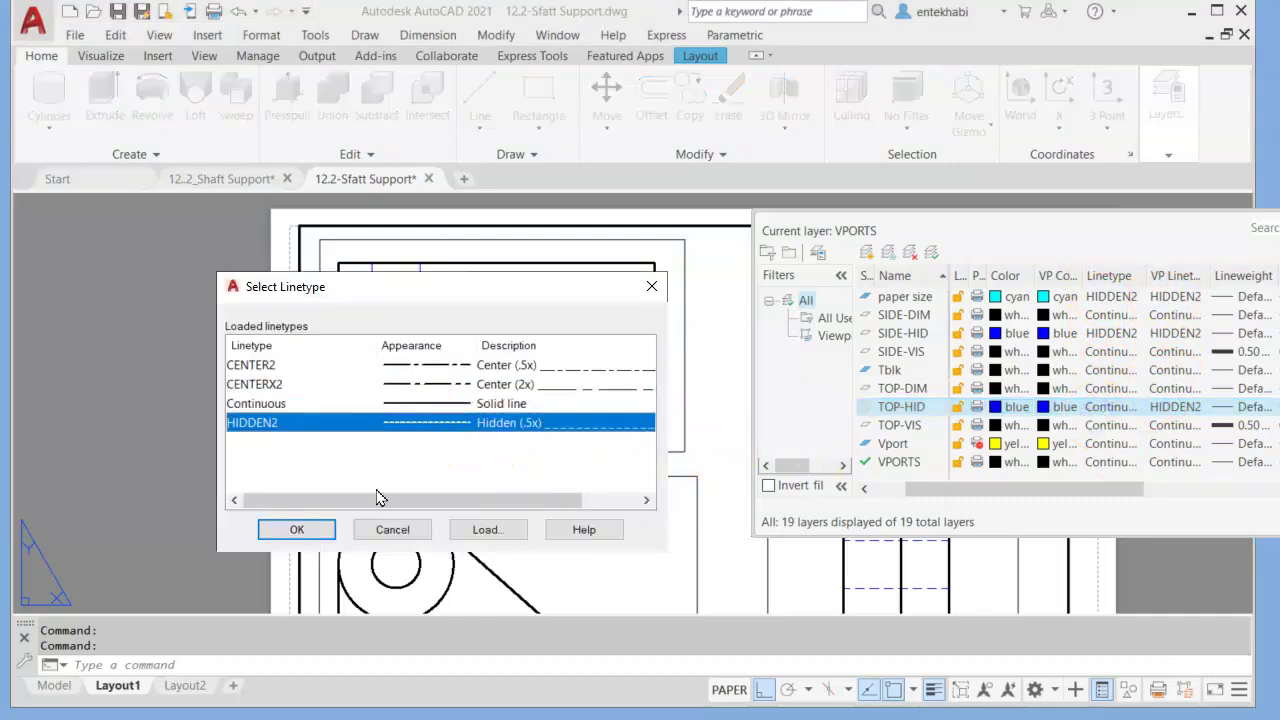
{"action": "left_click", "coordinate": [298, 532]}
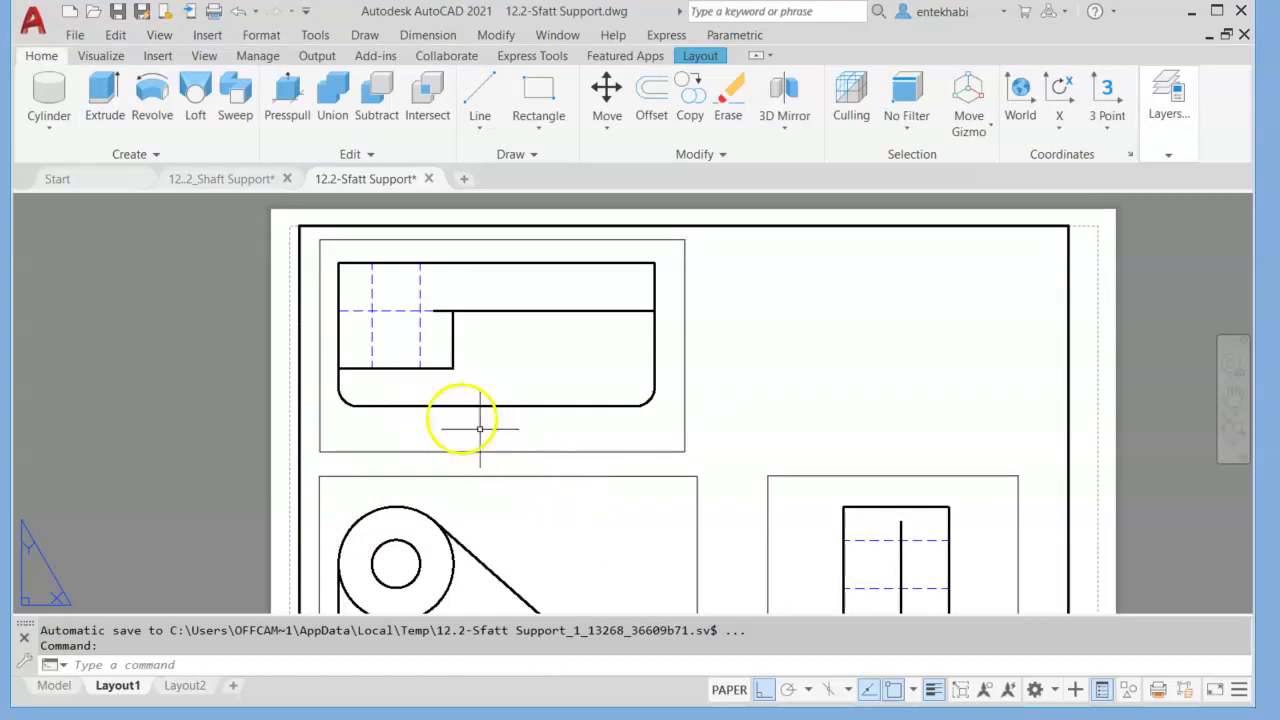
Step: Zoom out to the whole layout sheet, then switch to the Model tab and nudge the shaft support down
{"action": "middle_click_drag", "start_coordinate": [621, 491], "coordinate": [523, 354]}
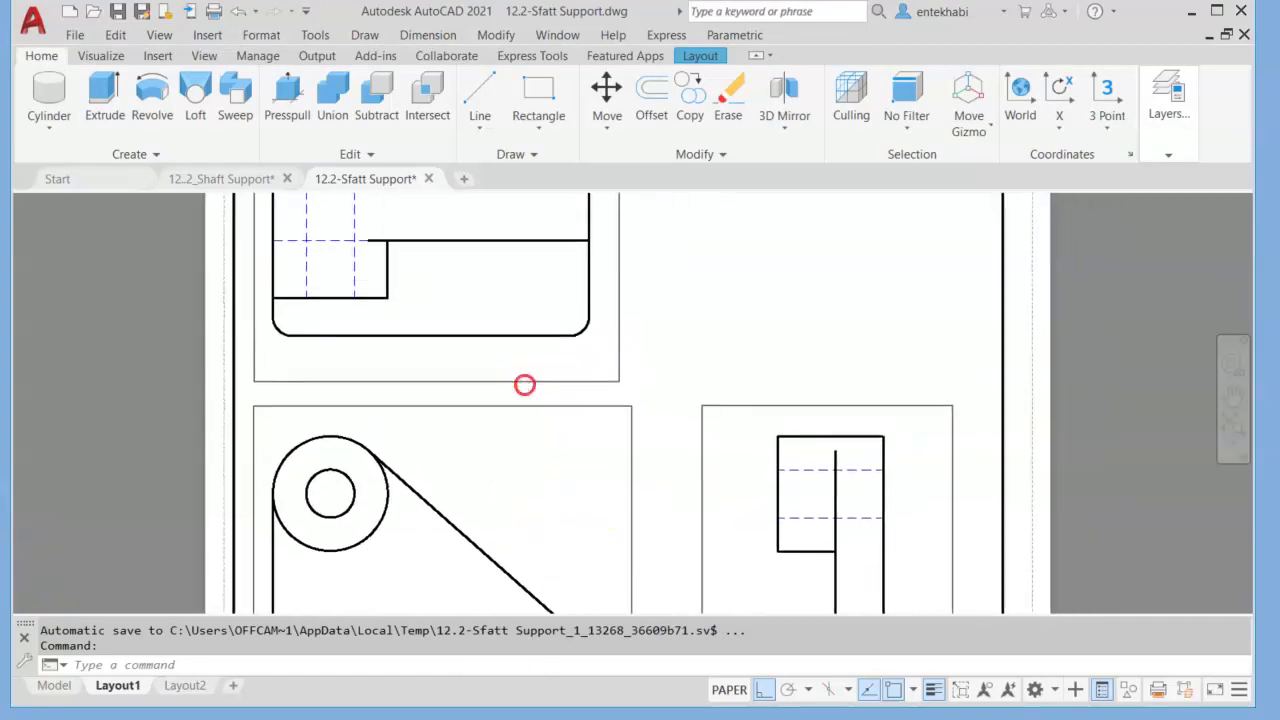
{"action": "scroll", "coordinate": [528, 443], "scroll_direction": "down", "scroll_amount": 2}
{"action": "middle_click_drag", "start_coordinate": [528, 443], "coordinate": [424, 389]}
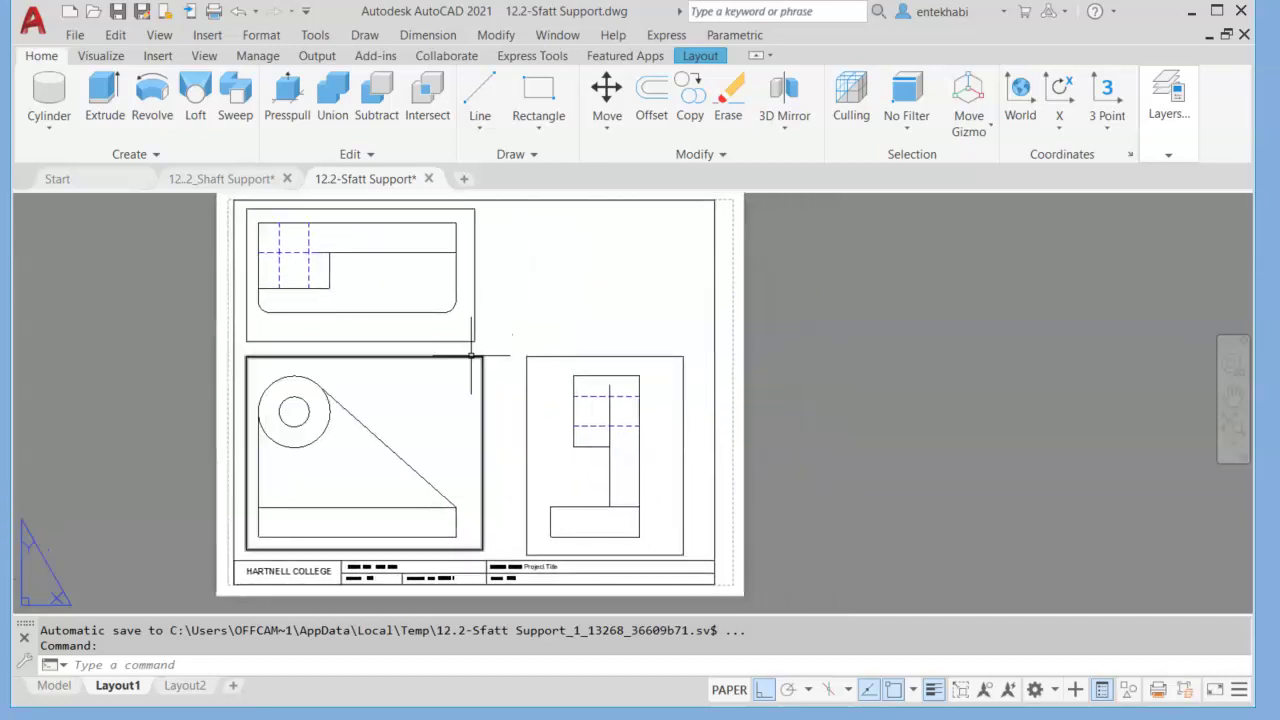
{"action": "left_click", "coordinate": [462, 342]}
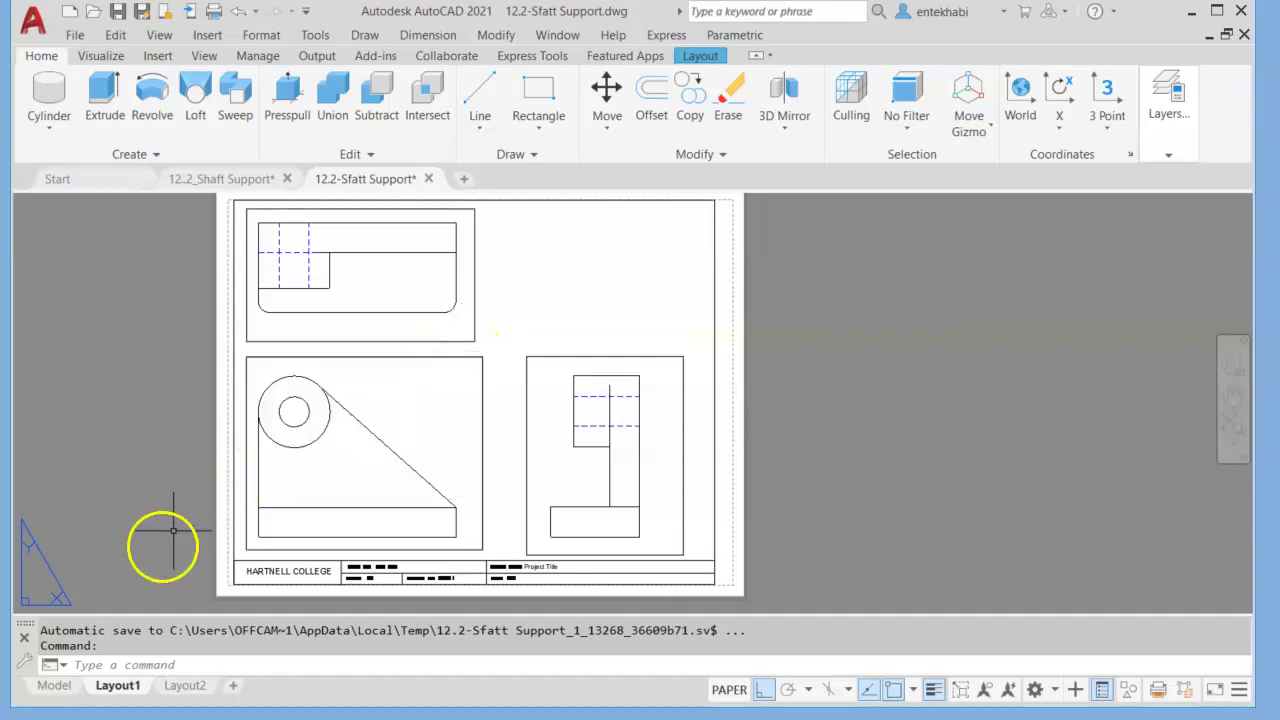
{"action": "left_click", "coordinate": [82, 668]}
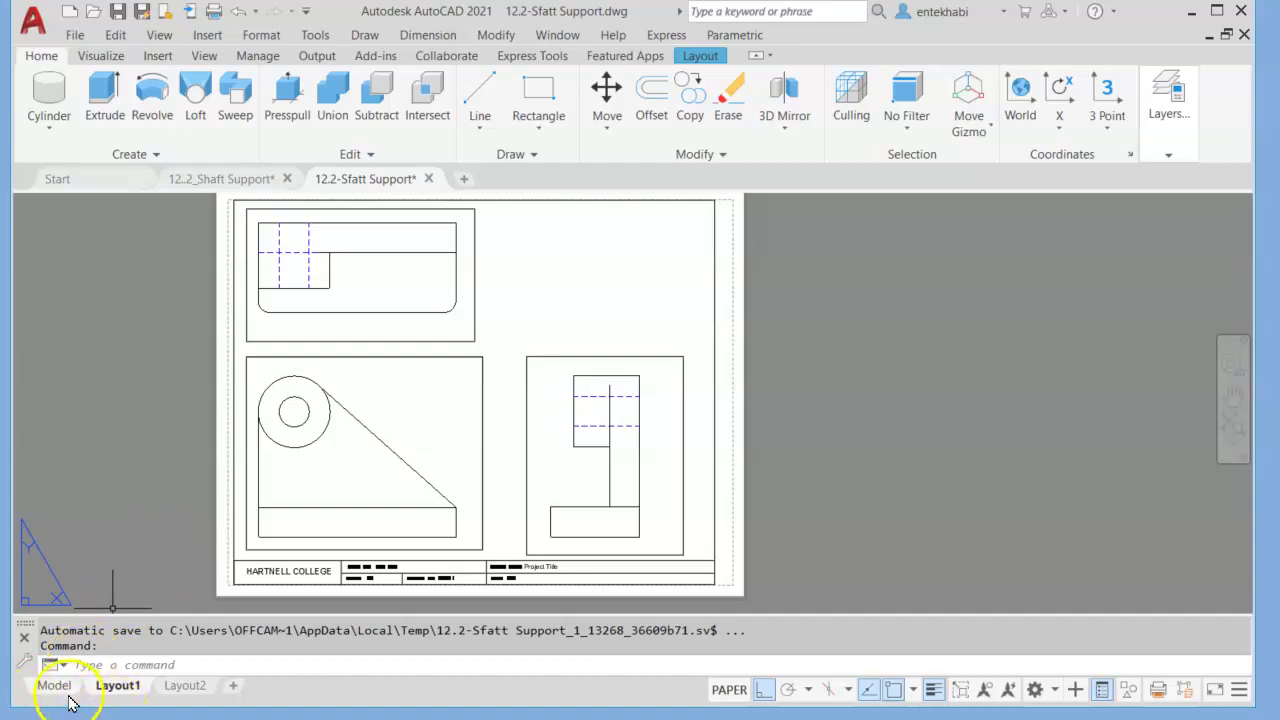
{"action": "left_click", "coordinate": [54, 686]}
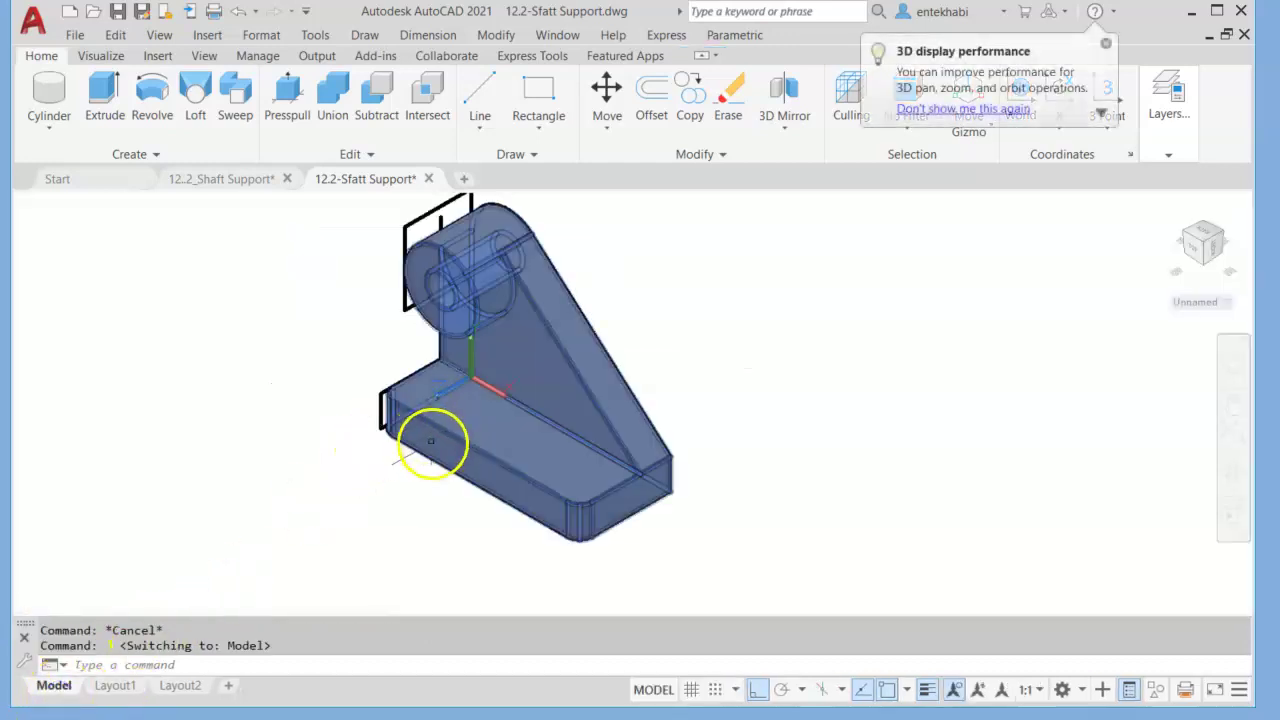
{"action": "middle_click_drag", "start_coordinate": [515, 428], "coordinate": [520, 462]}
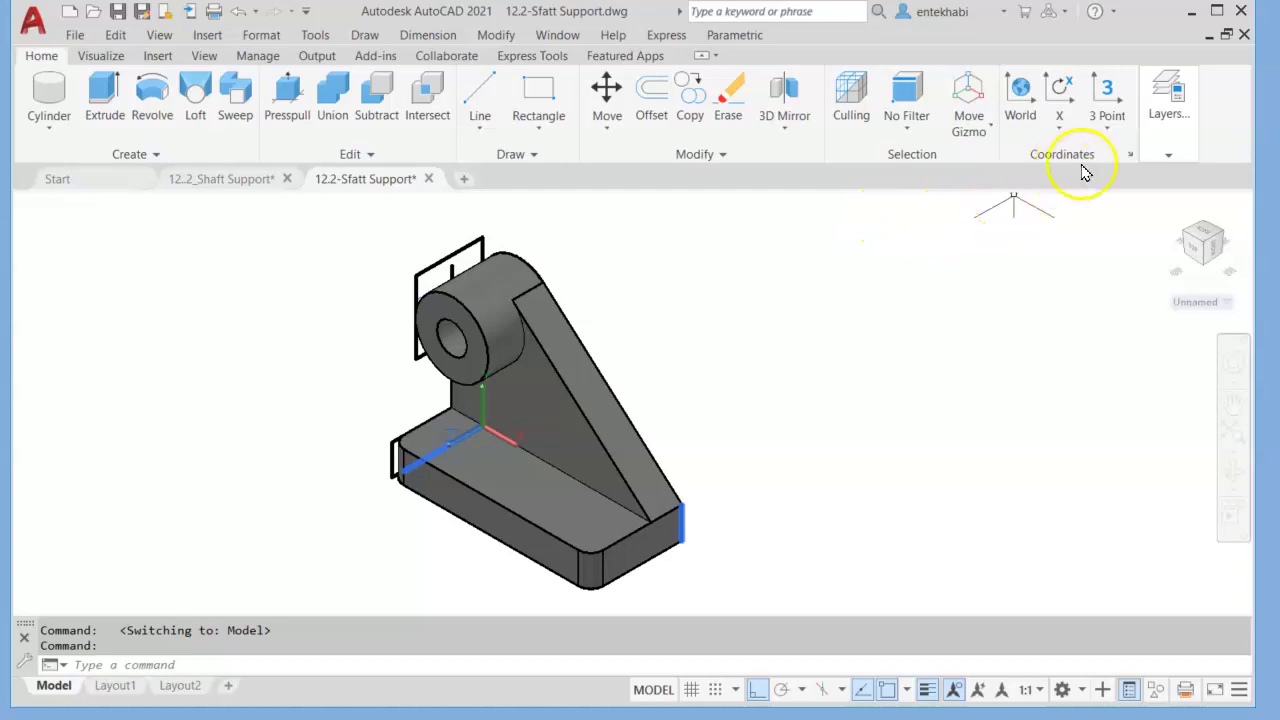
Step: Align the UCS to the current isometric view using the View option
{"action": "left_click", "coordinate": [1107, 137]}
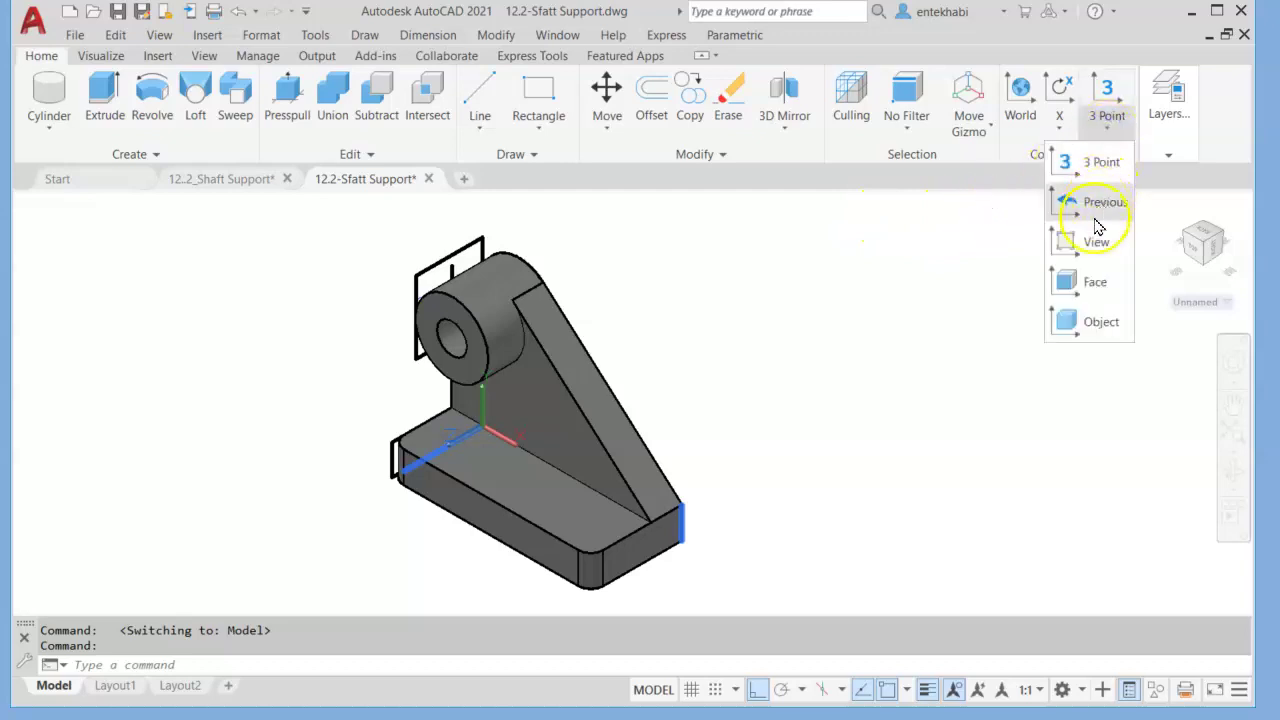
{"action": "left_click", "coordinate": [1097, 250]}
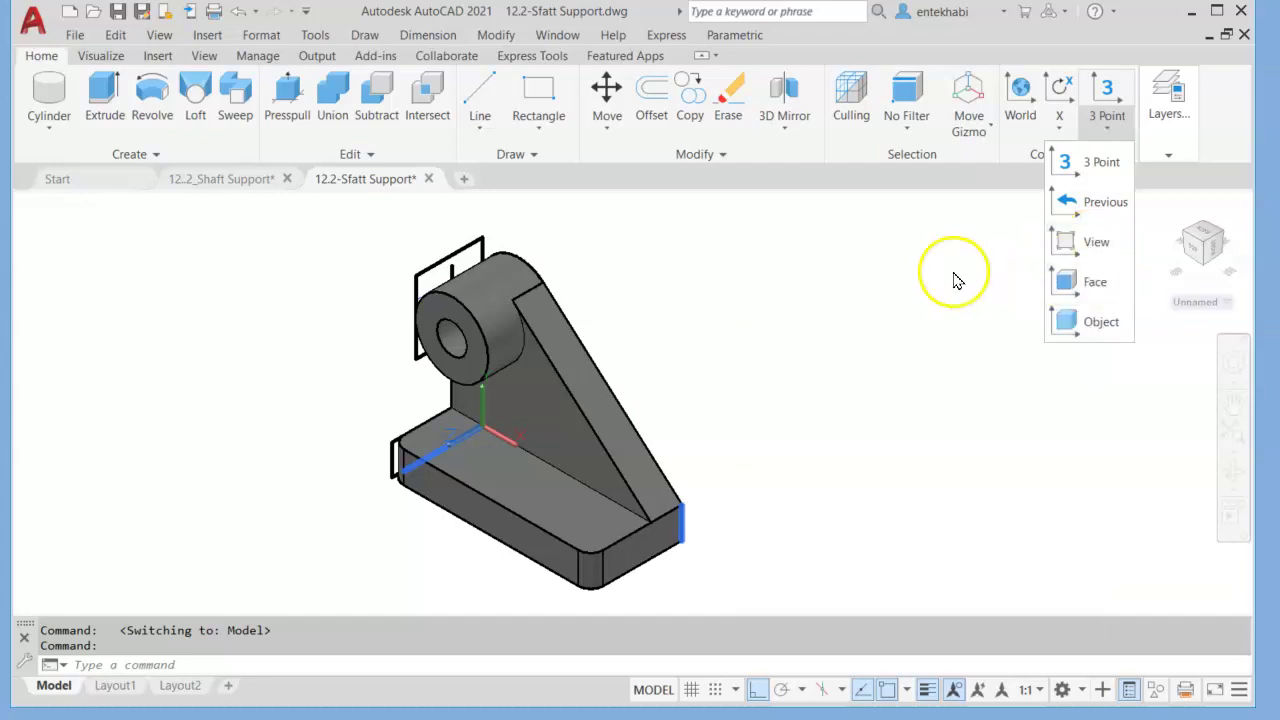
{"action": "left_click", "coordinate": [1085, 247]}
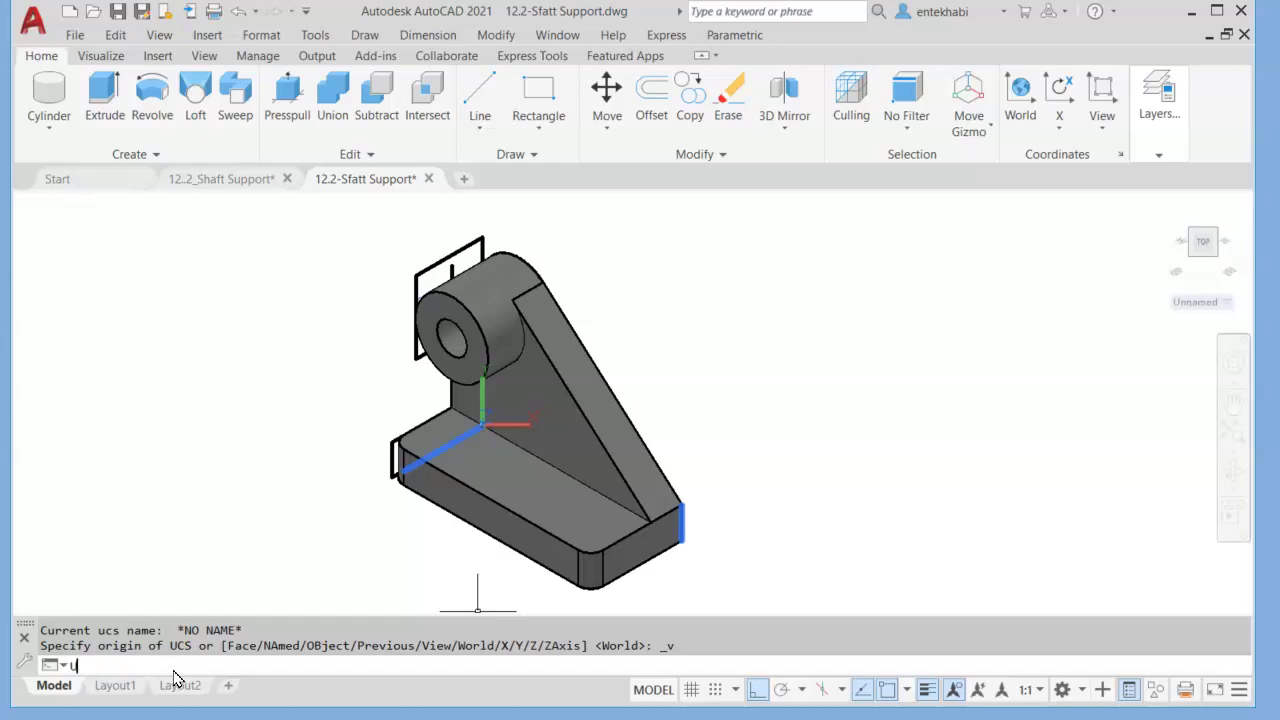
Step: Save the current UCS under the name ISO via the UCS NAmed Save option
{"action": "type", "text": "cs"}
{"action": "key", "text": "Return"}
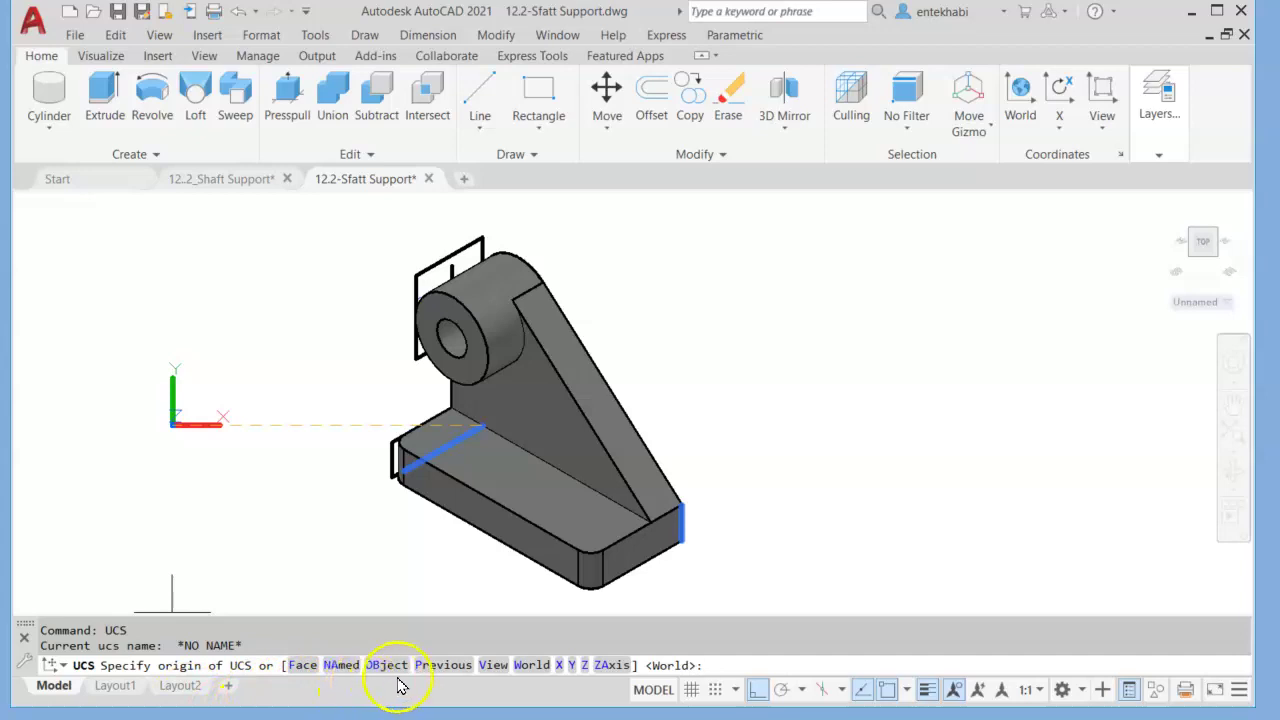
{"action": "left_click", "coordinate": [340, 665]}
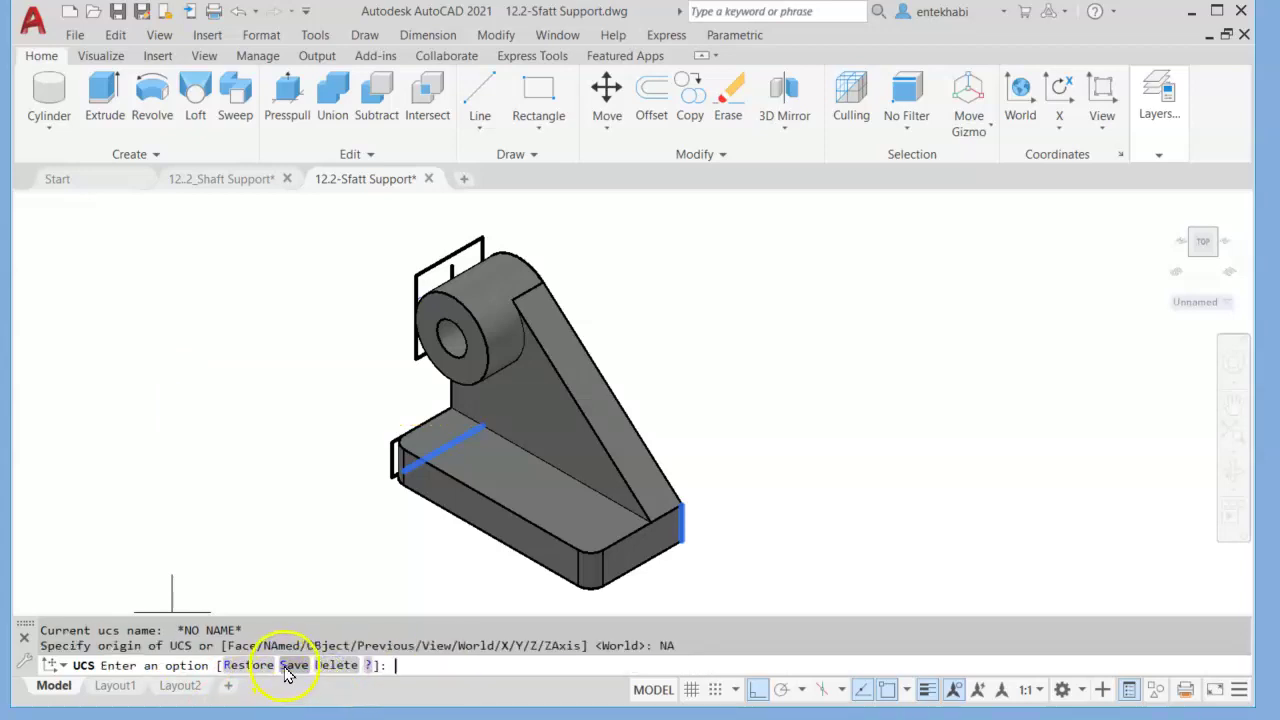
{"action": "left_click", "coordinate": [287, 666]}
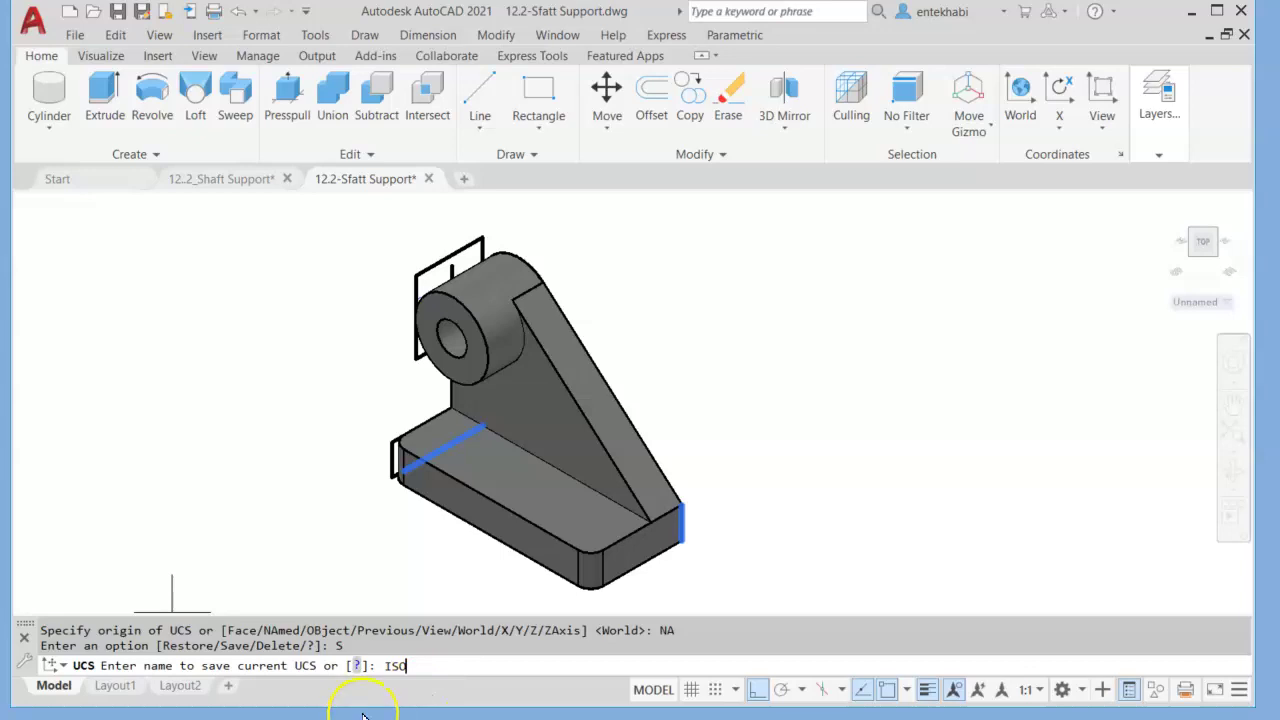
{"action": "key", "text": "Return"}
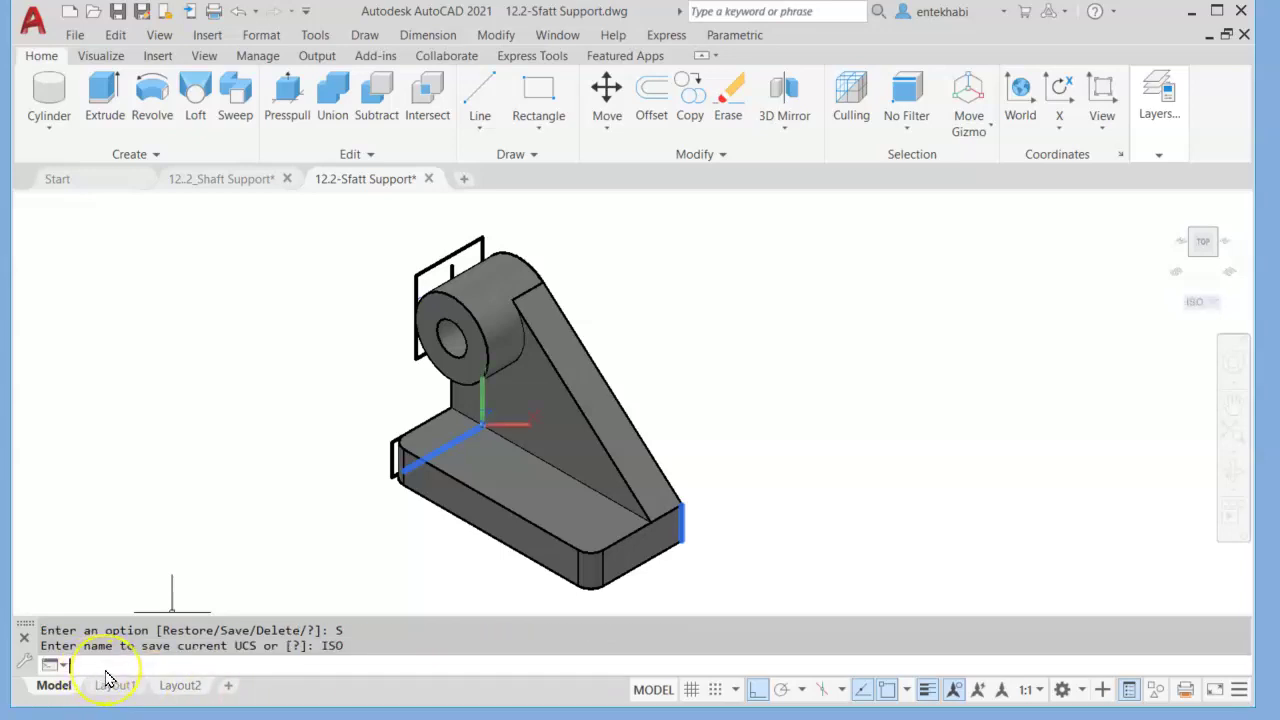
Step: Start SOLVIEW based on the named UCS ISO at a view scale of .5
{"action": "type", "text": "SOLVIEW"}
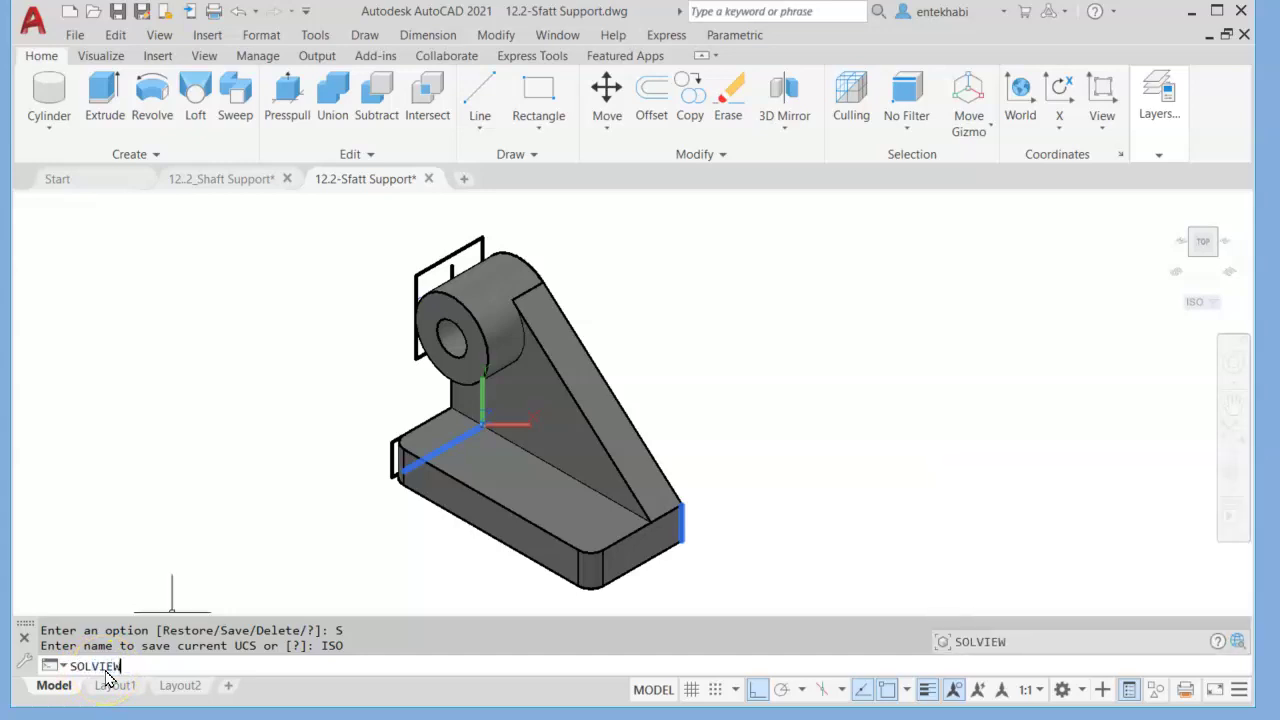
{"action": "key", "text": "Return"}
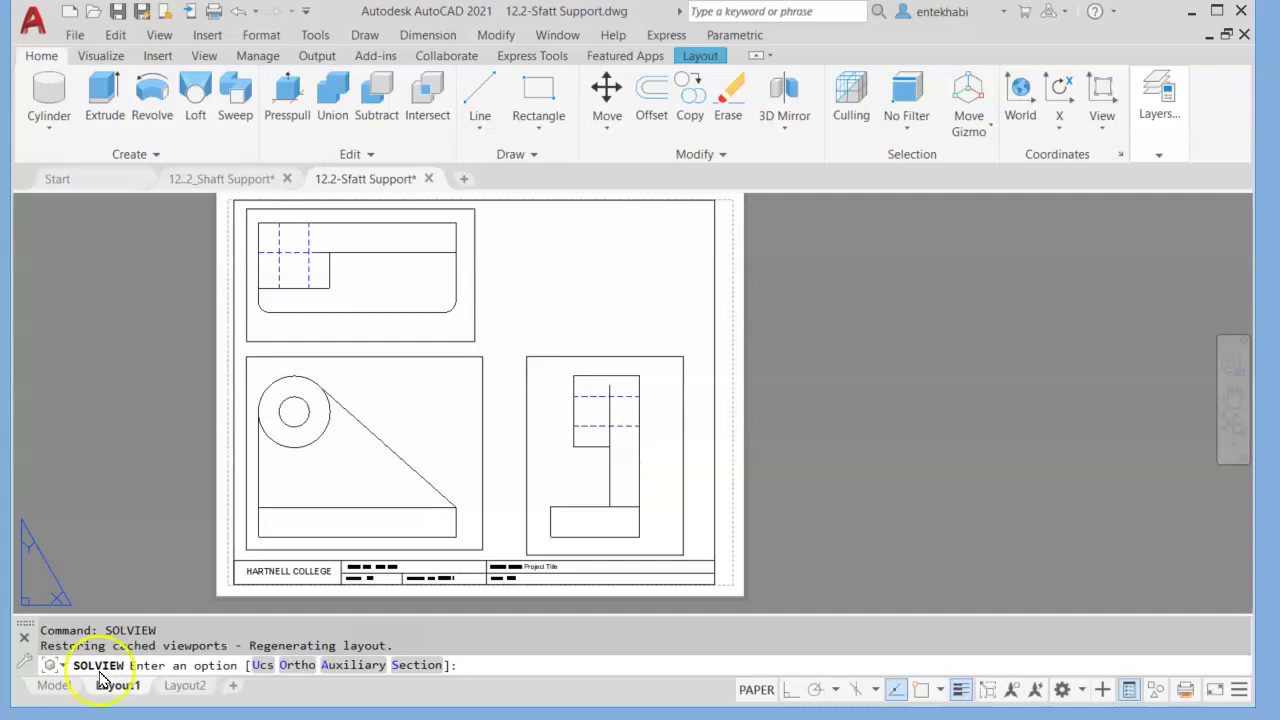
{"action": "key", "text": "Down"}
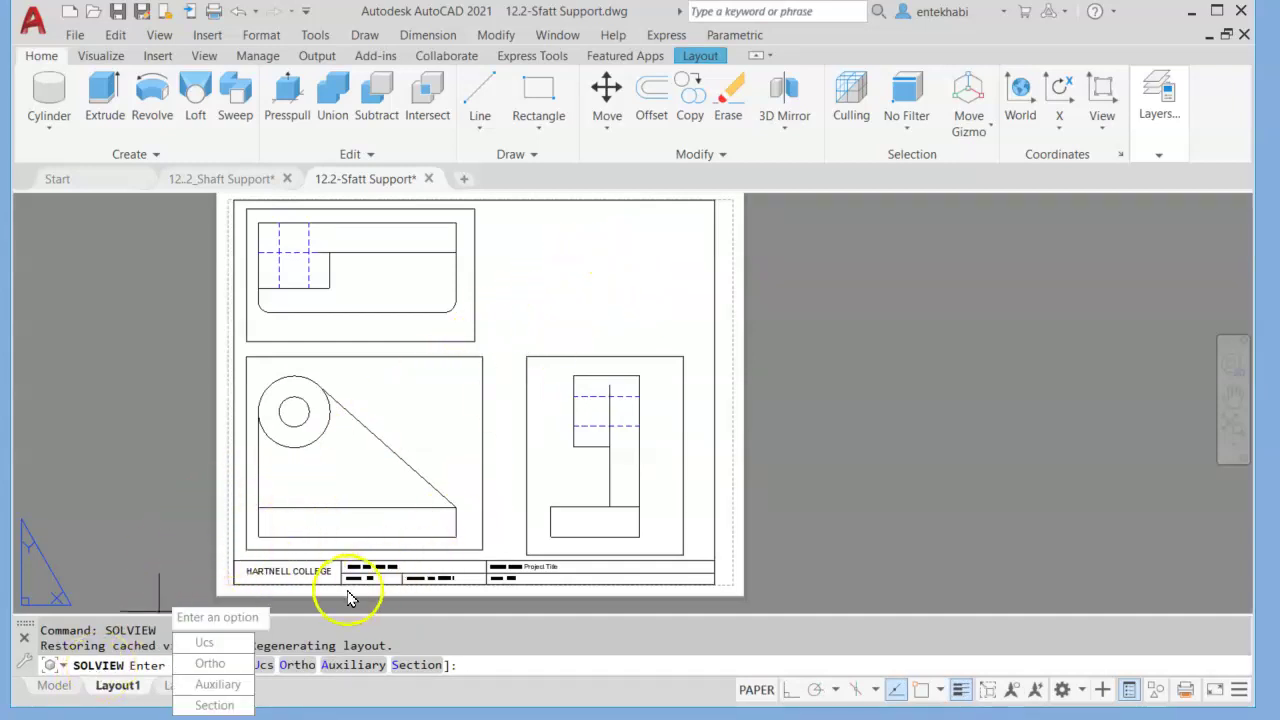
{"action": "key", "text": "Return"}
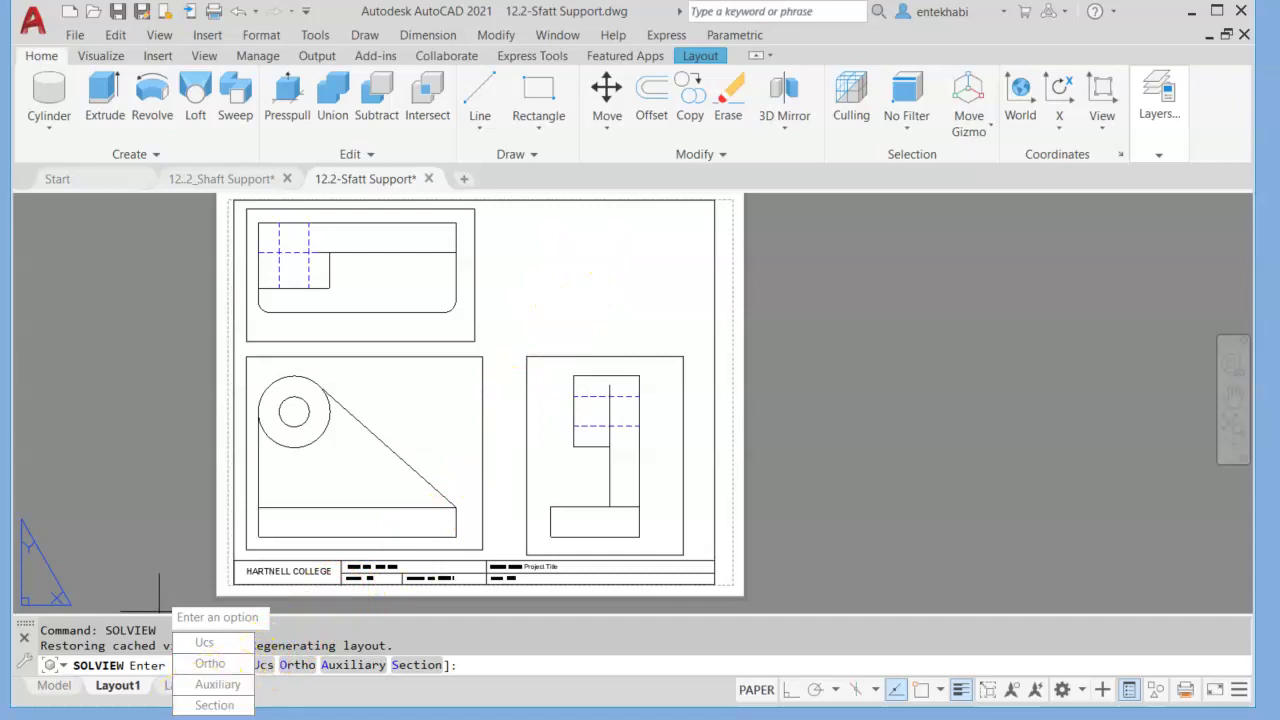
{"action": "left_click", "coordinate": [205, 642]}
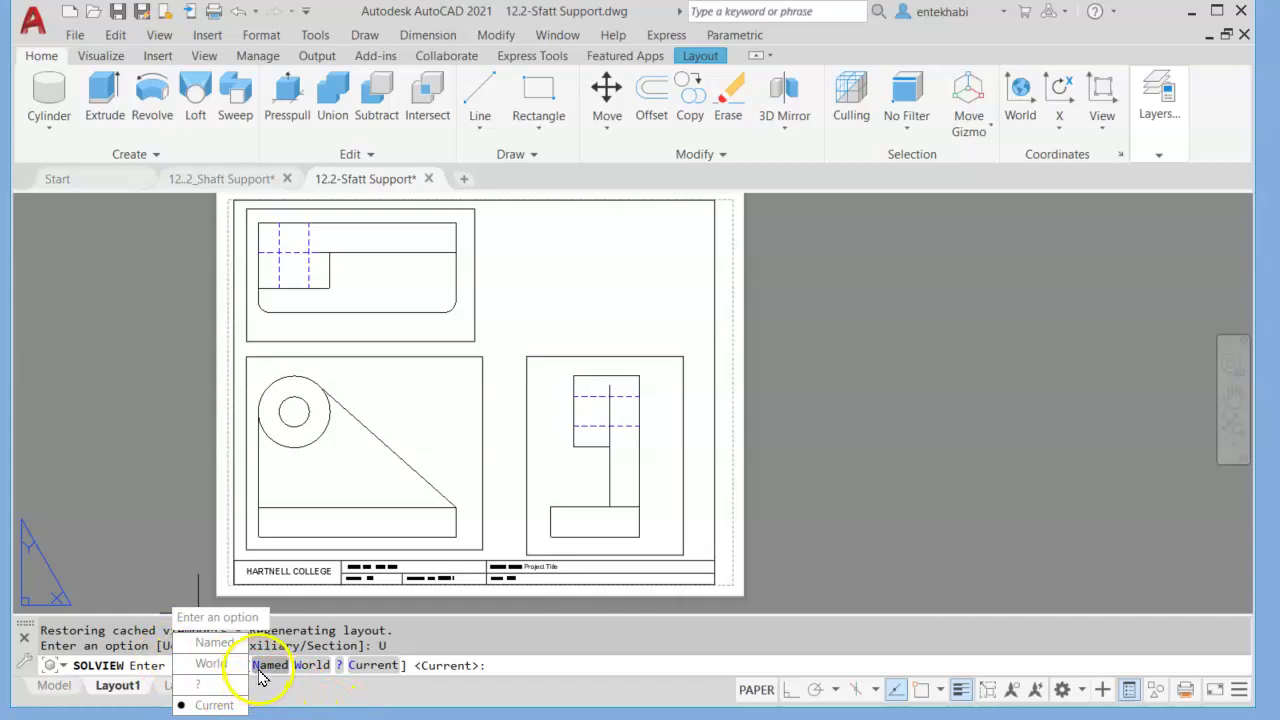
{"action": "left_click", "coordinate": [212, 643]}
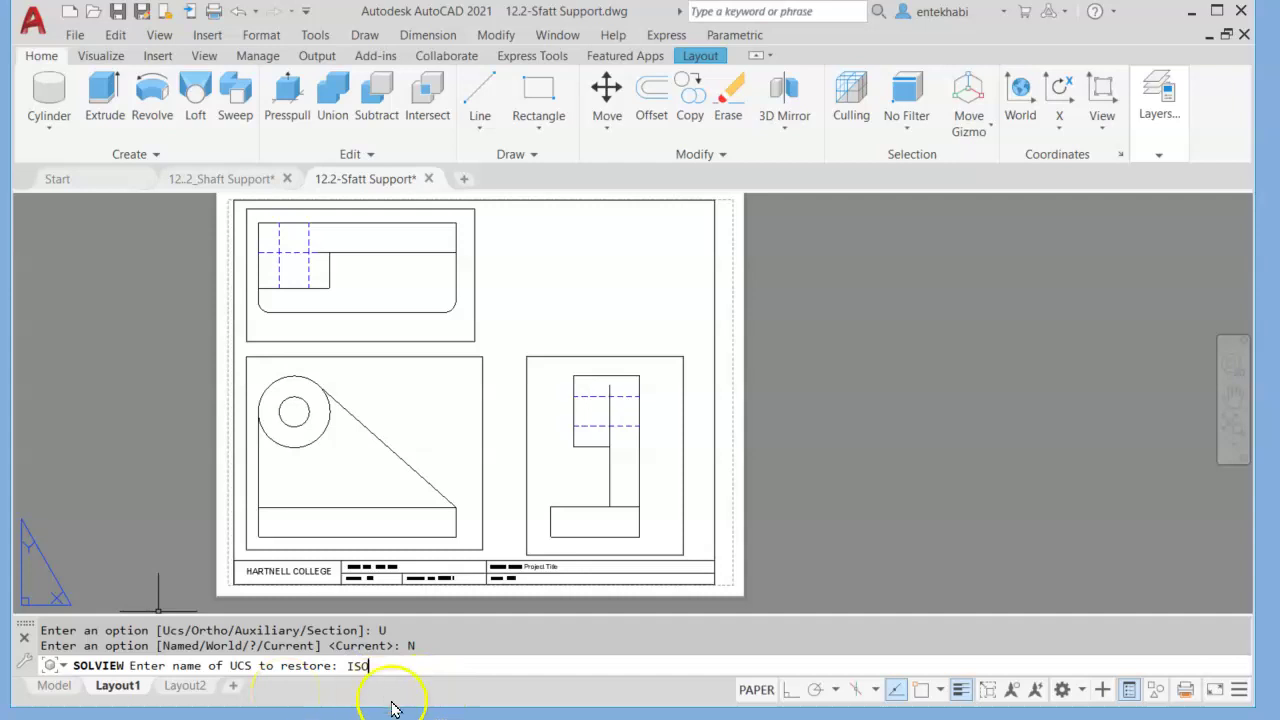
{"action": "key", "text": "Return"}
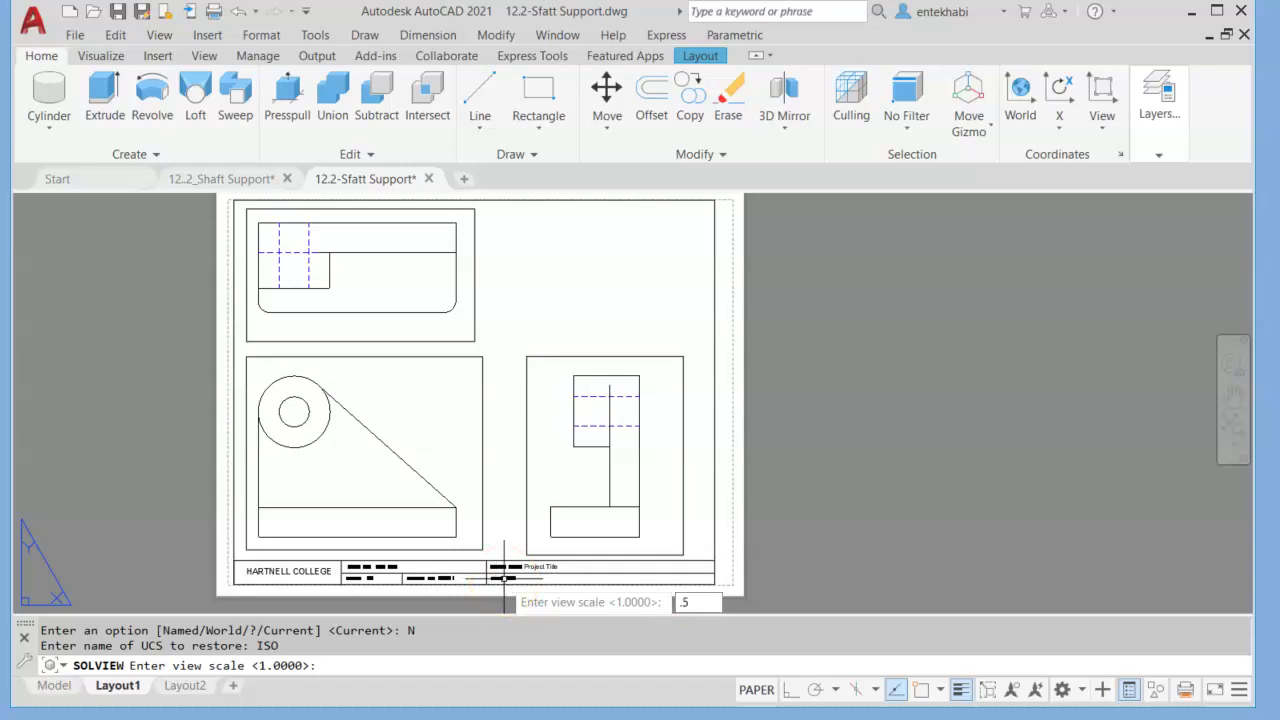
{"action": "key", "text": "Return"}
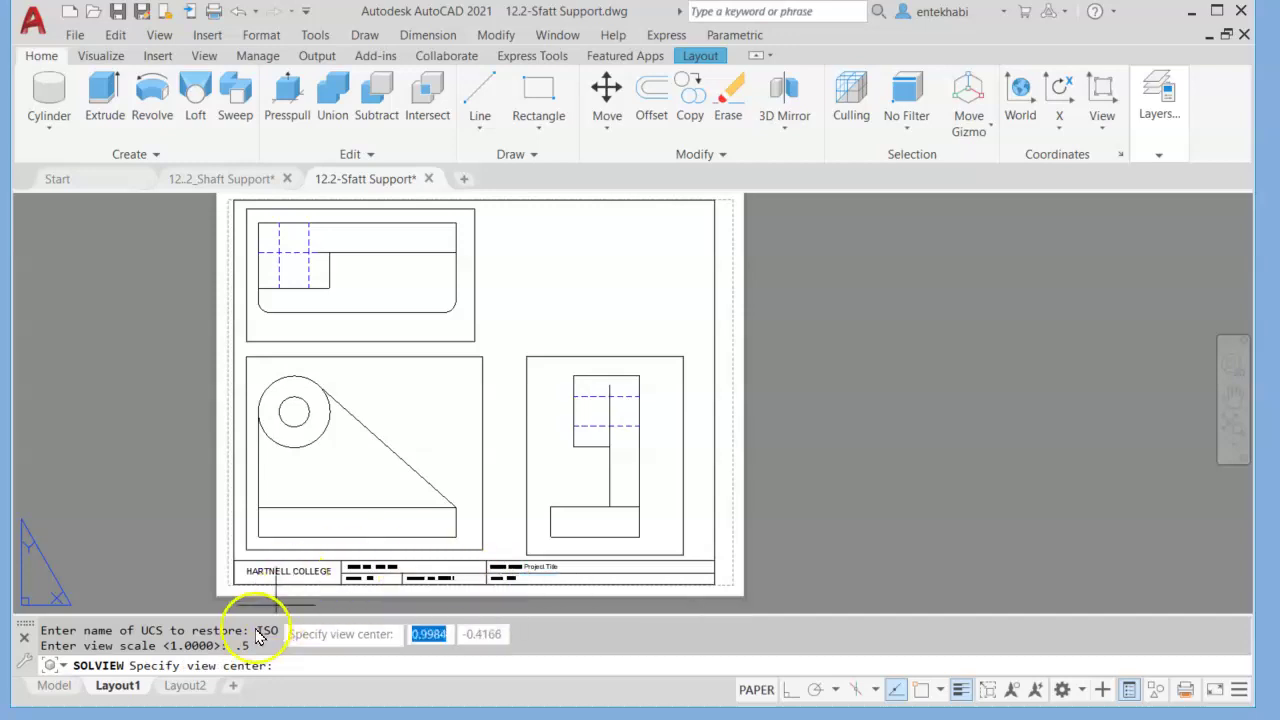
Step: Place the isometric view at upper right, frame its viewport and name it ISO
{"action": "left_click", "coordinate": [574, 280]}
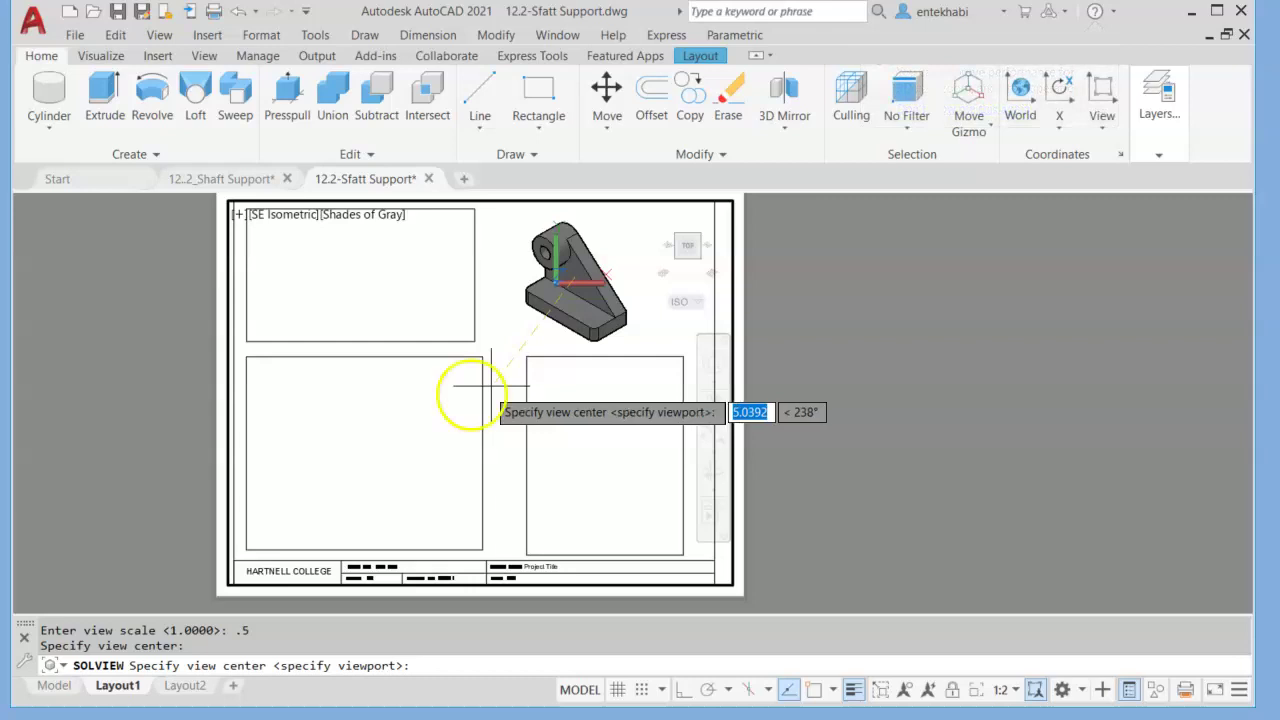
{"action": "left_click", "coordinate": [438, 495]}
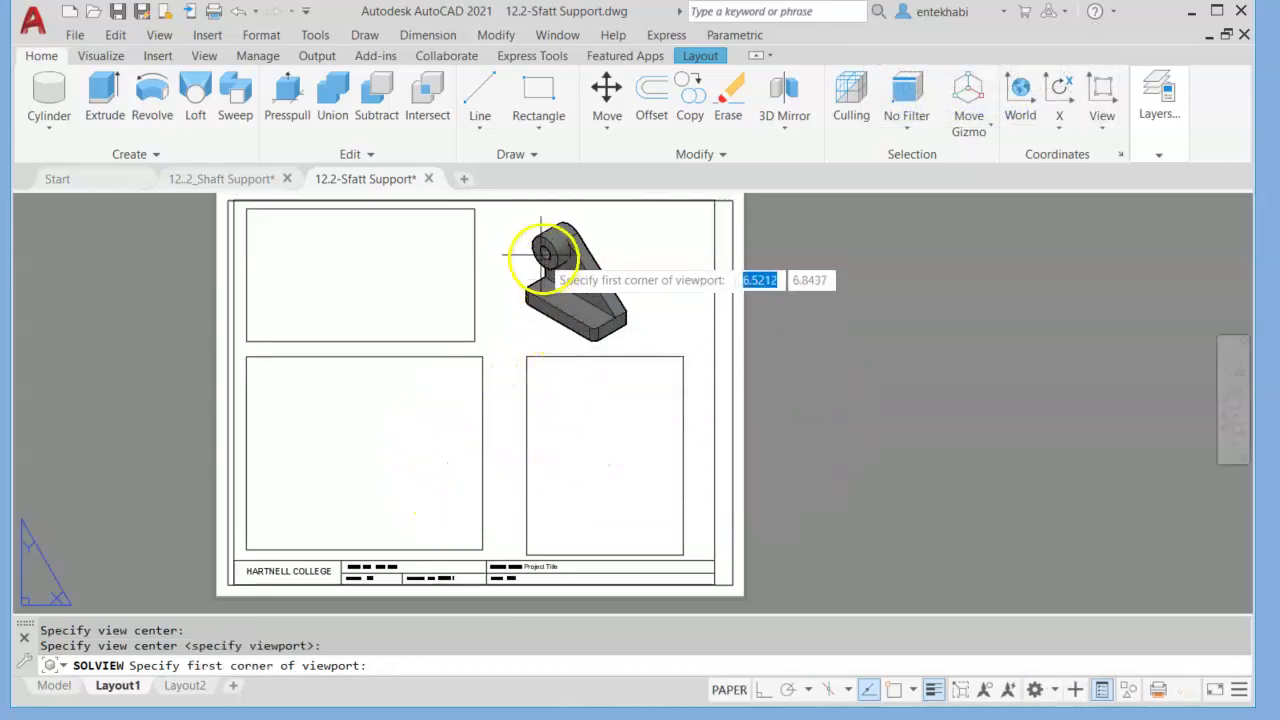
{"action": "left_click", "coordinate": [510, 211]}
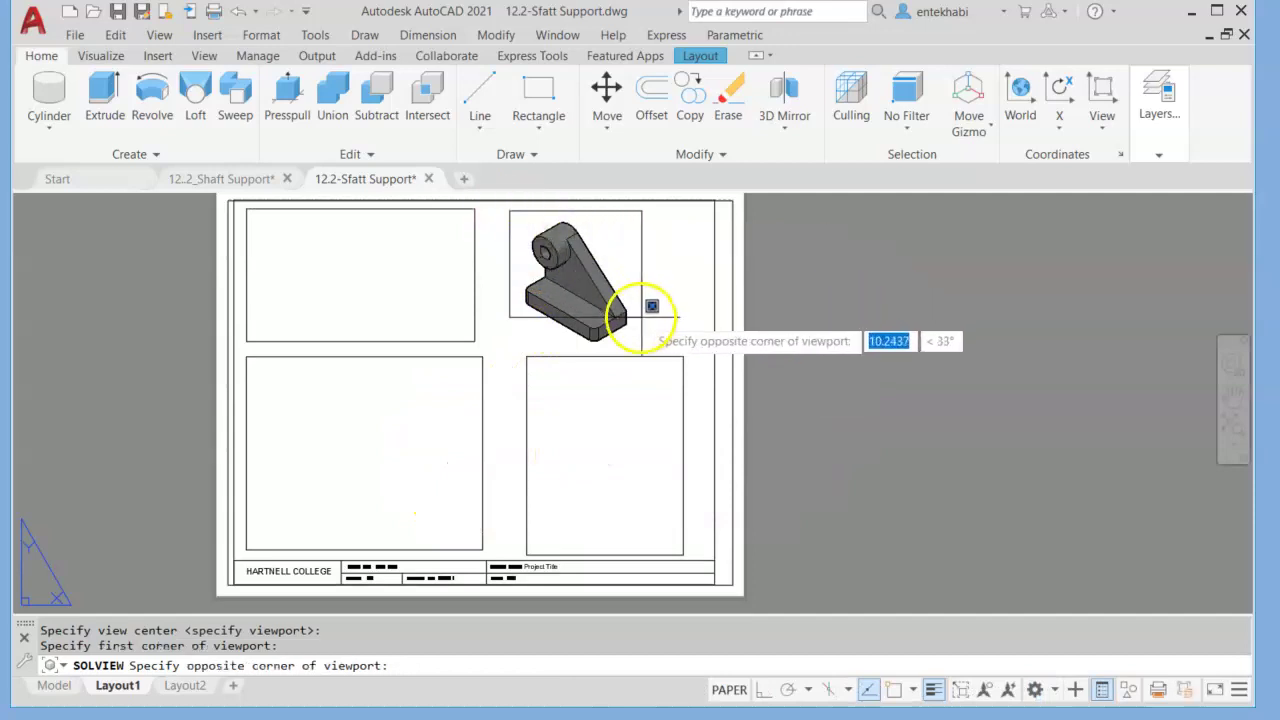
{"action": "left_click", "coordinate": [686, 337]}
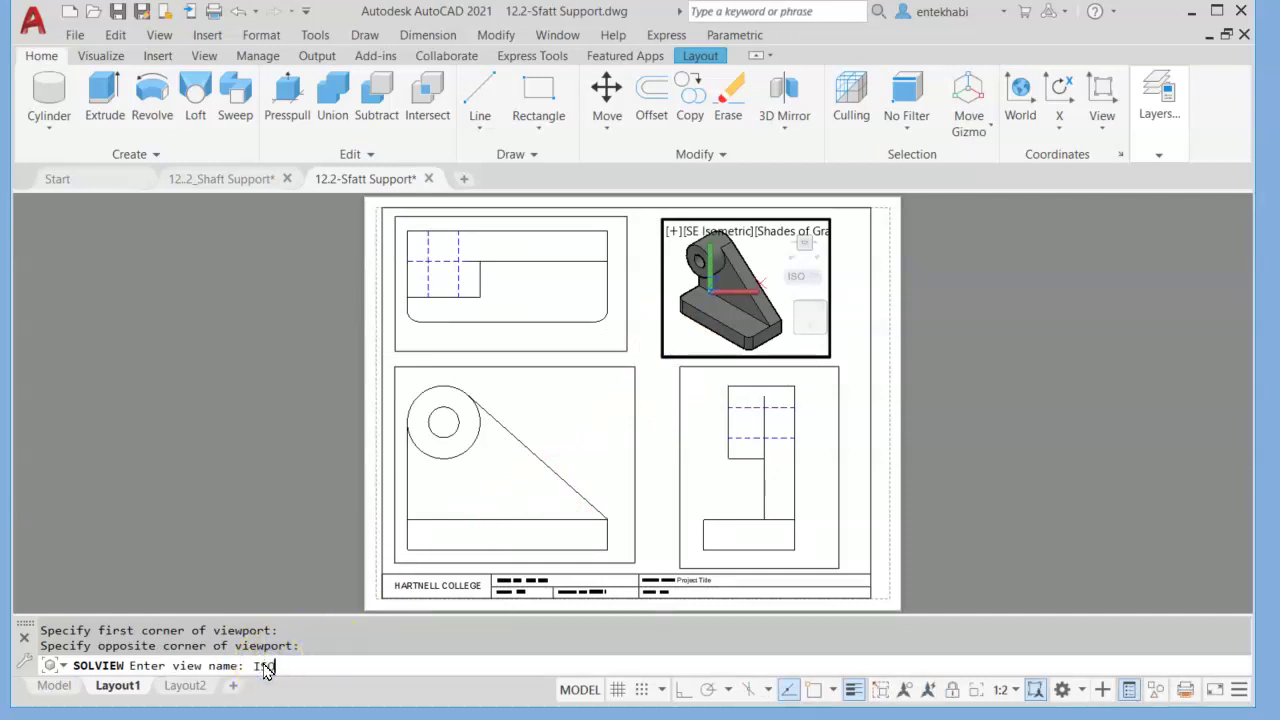
{"action": "key", "text": "Return"}
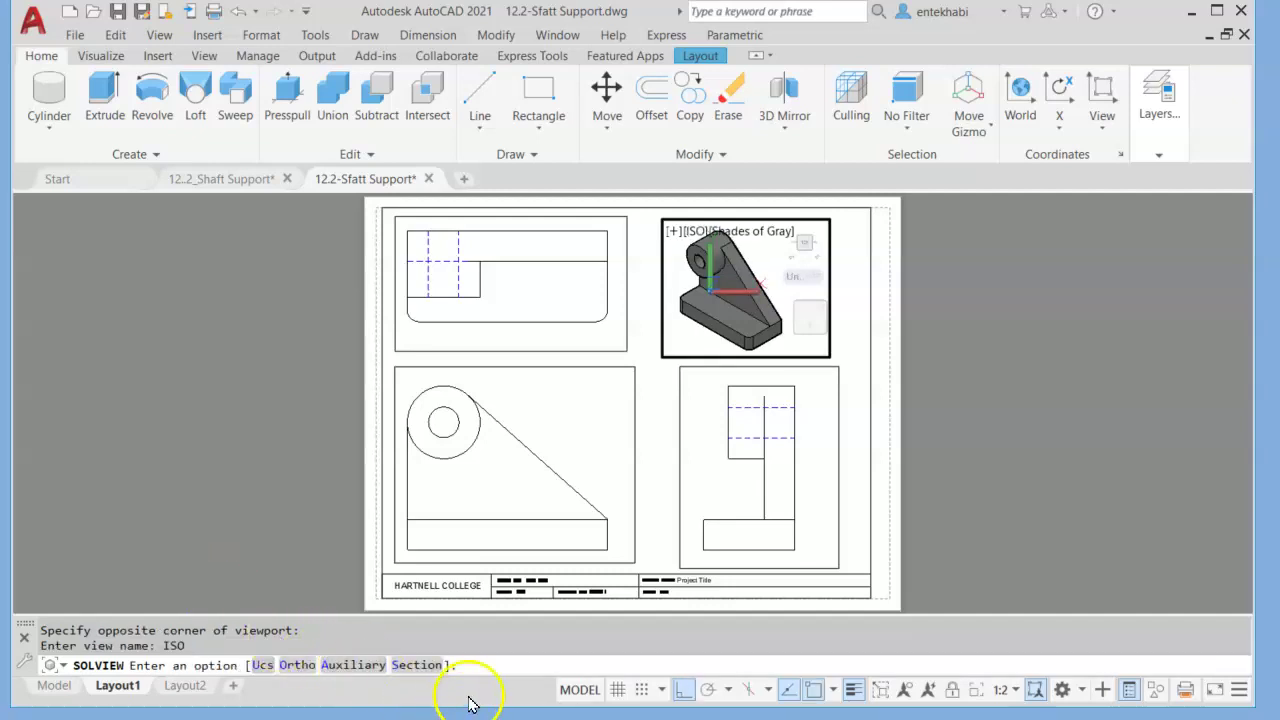
{"action": "key", "text": "Return"}
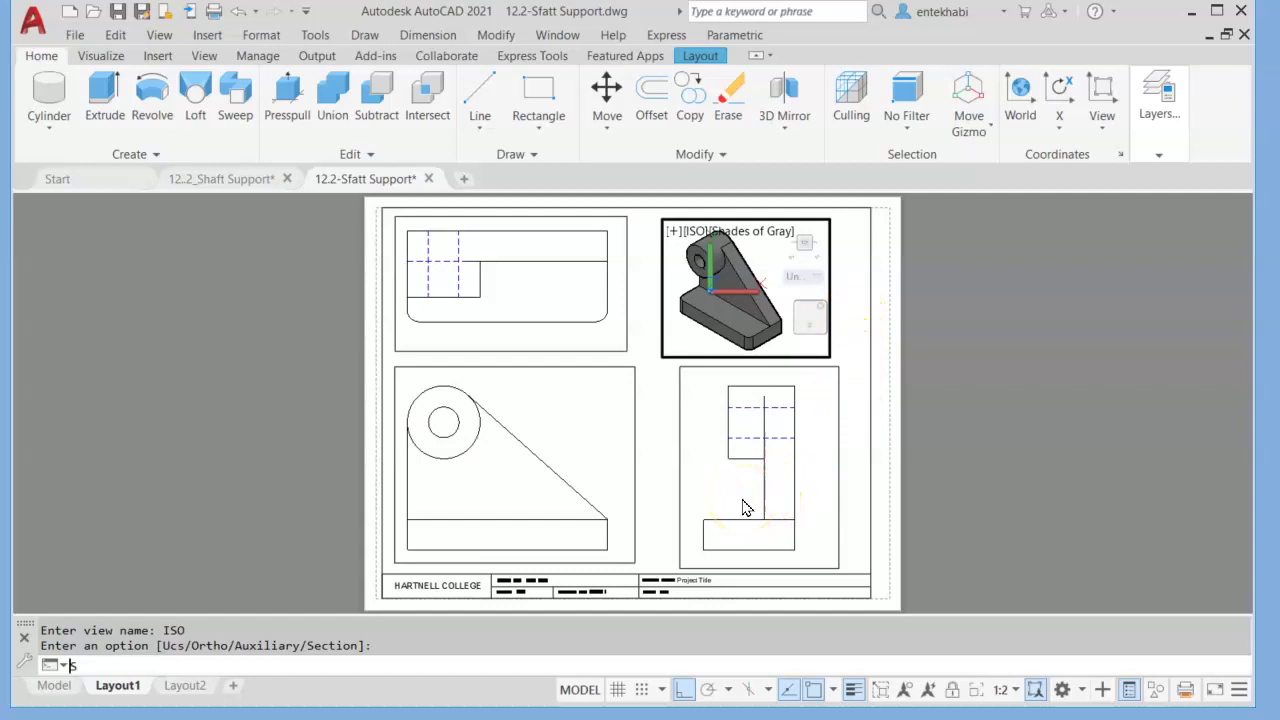
Step: Run SOLDRAW on the isometric viewport to generate its line drawing
{"action": "type", "text": "AW"}
{"action": "key", "text": "Return"}
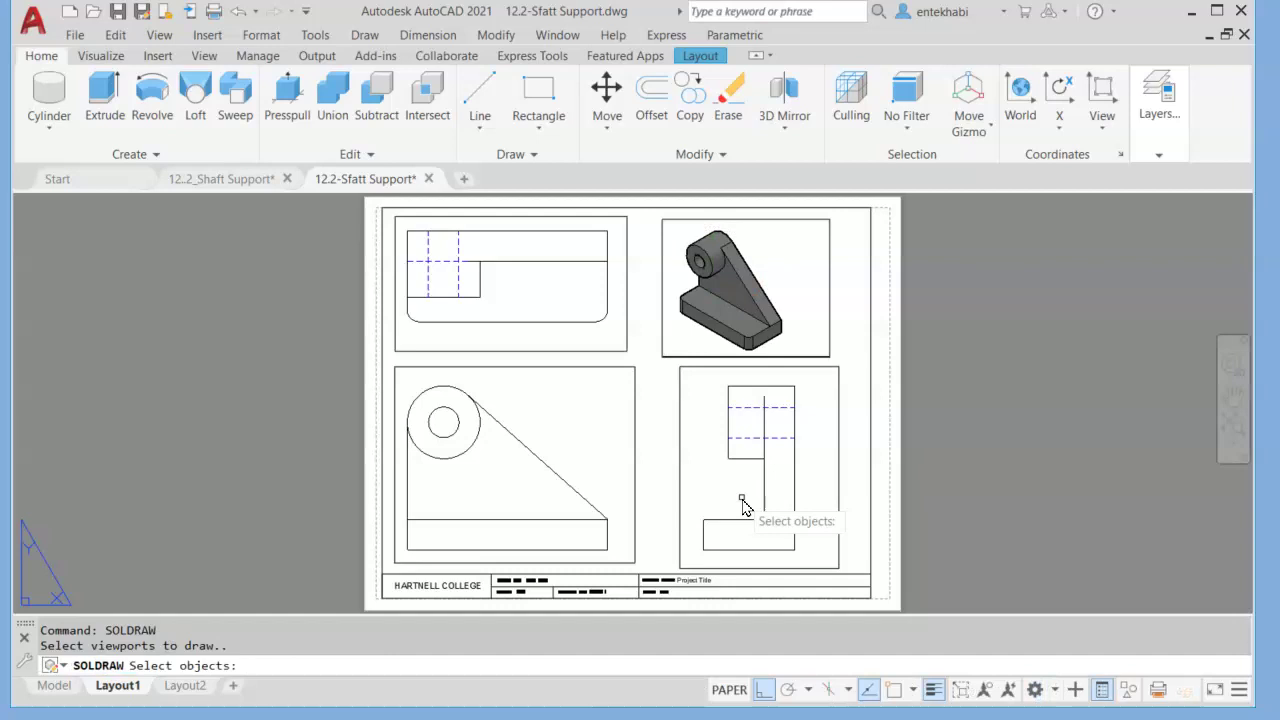
{"action": "left_click", "coordinate": [827, 306]}
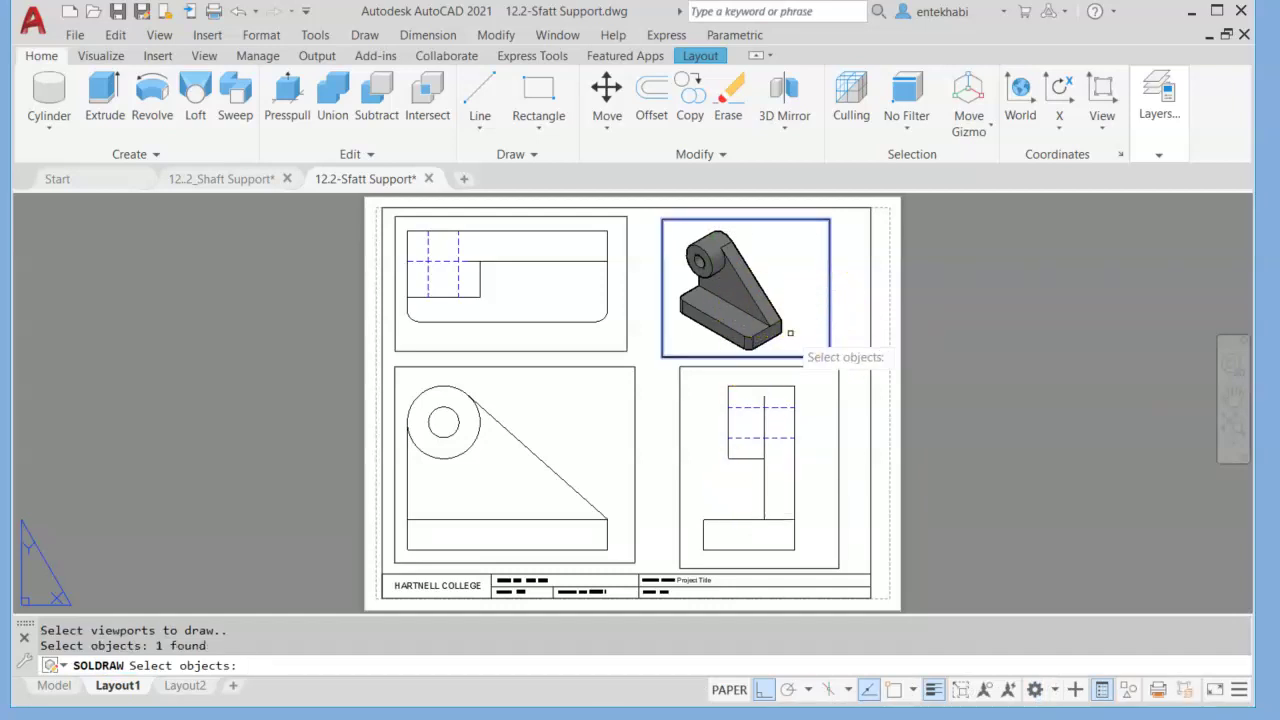
{"action": "key", "text": "Return"}
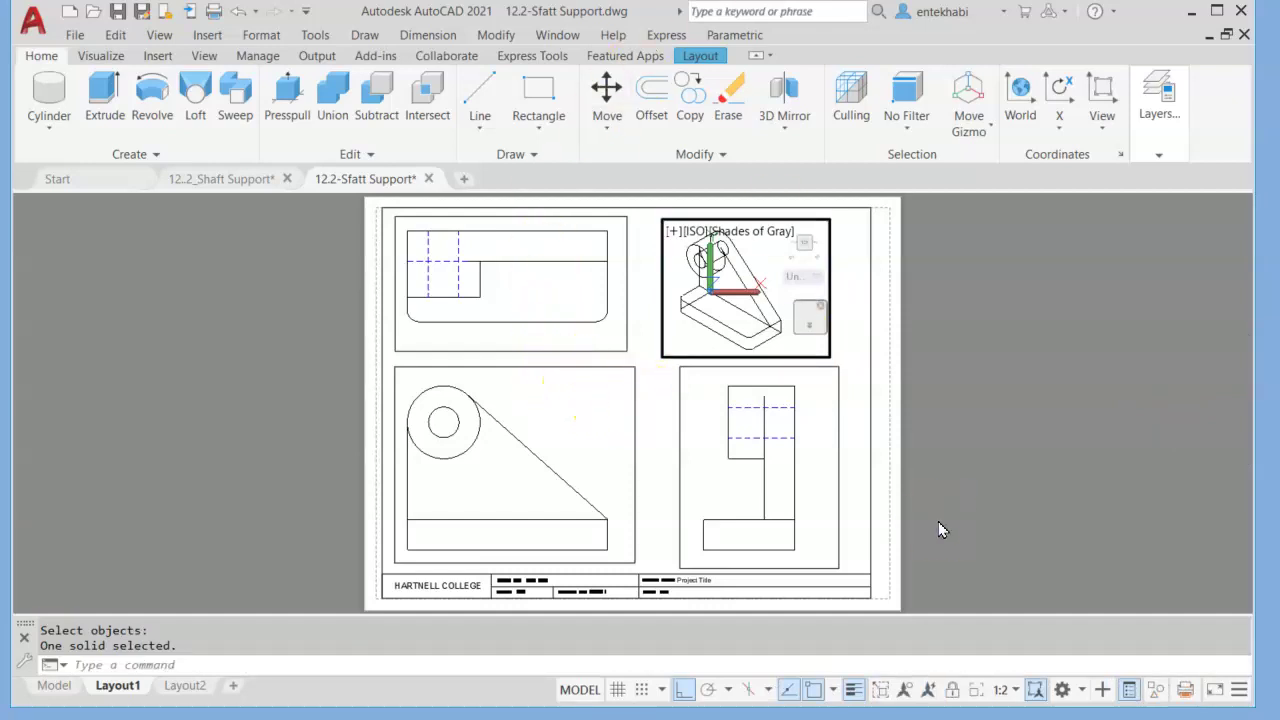
Step: Return to paper space, centre the isometric view and expand the Layer Properties palette
{"action": "double_click", "coordinate": [647, 401]}
{"action": "left_click", "coordinate": [652, 393]}
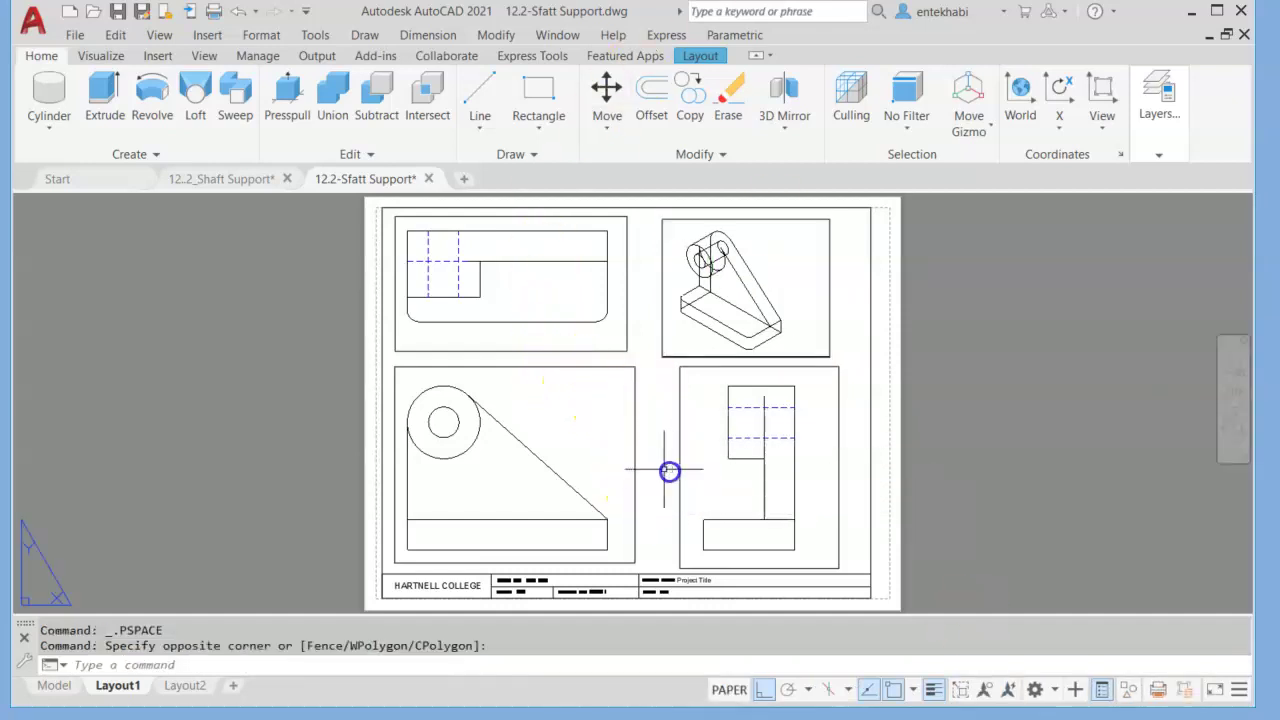
{"action": "scroll", "coordinate": [684, 338], "scroll_direction": "up", "scroll_amount": 2}
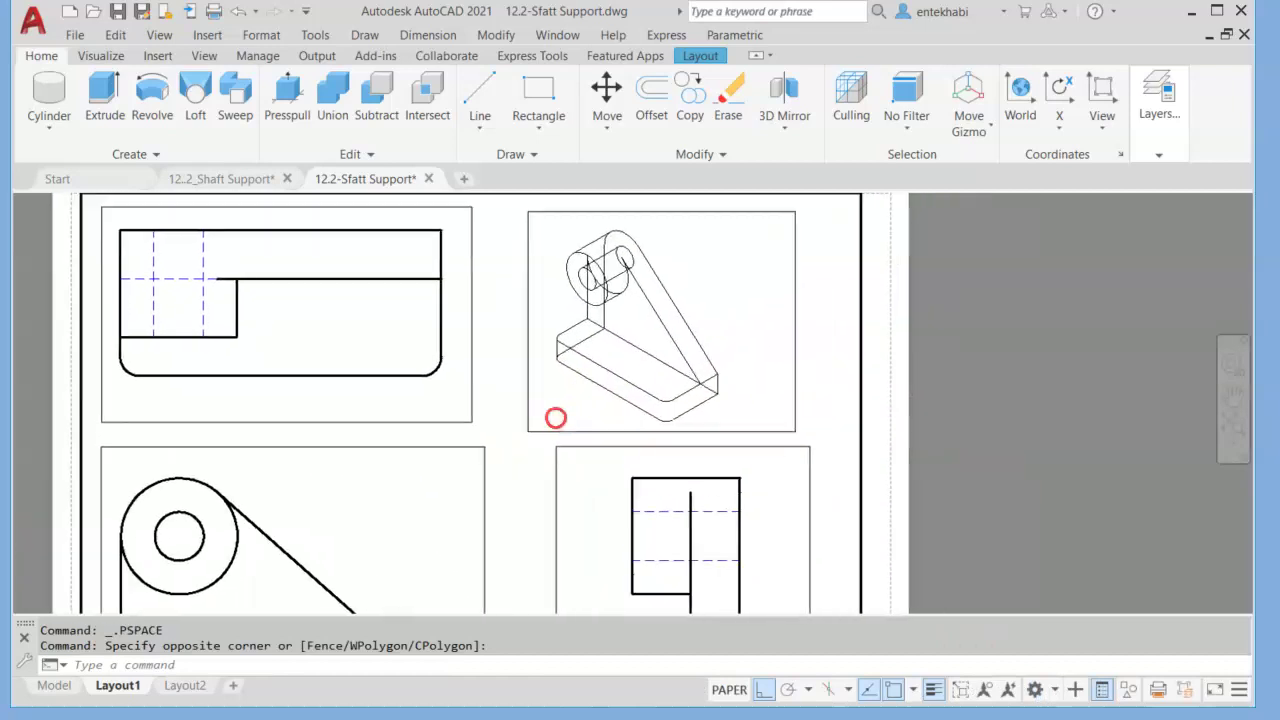
{"action": "middle_click_drag", "start_coordinate": [556, 417], "coordinate": [539, 393]}
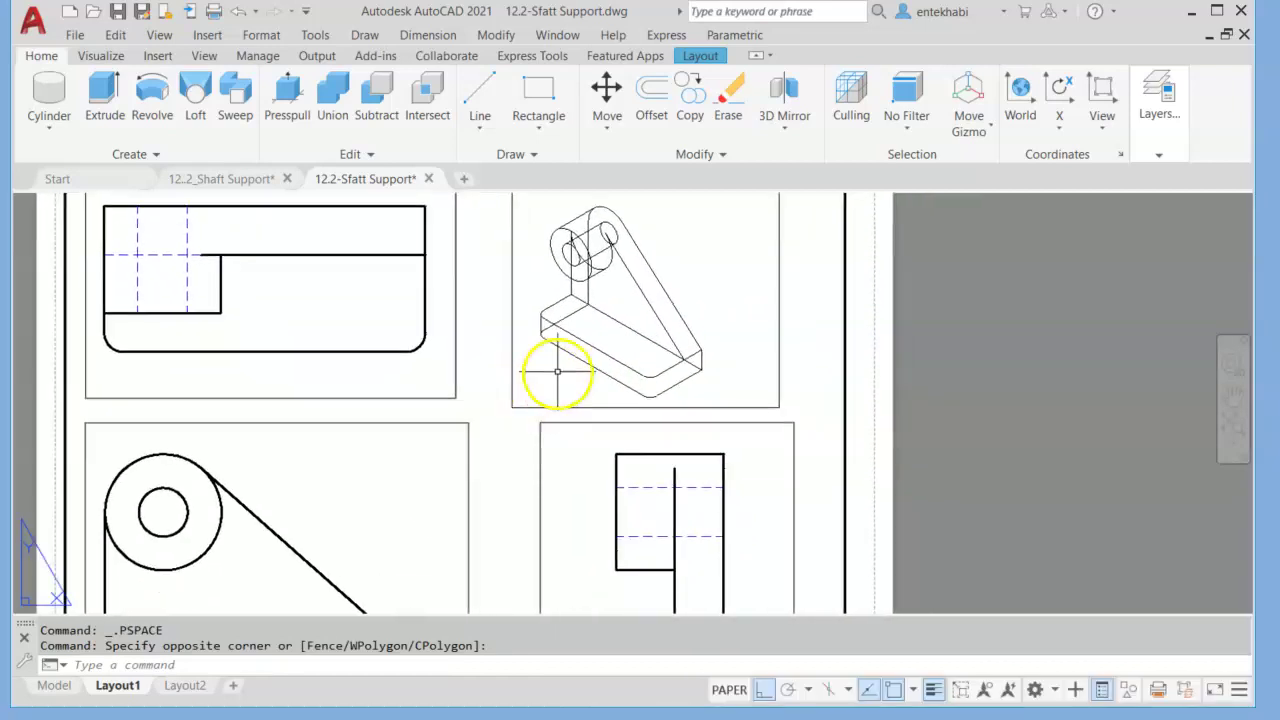
{"action": "mouse_move", "coordinate": [1234, 400]}
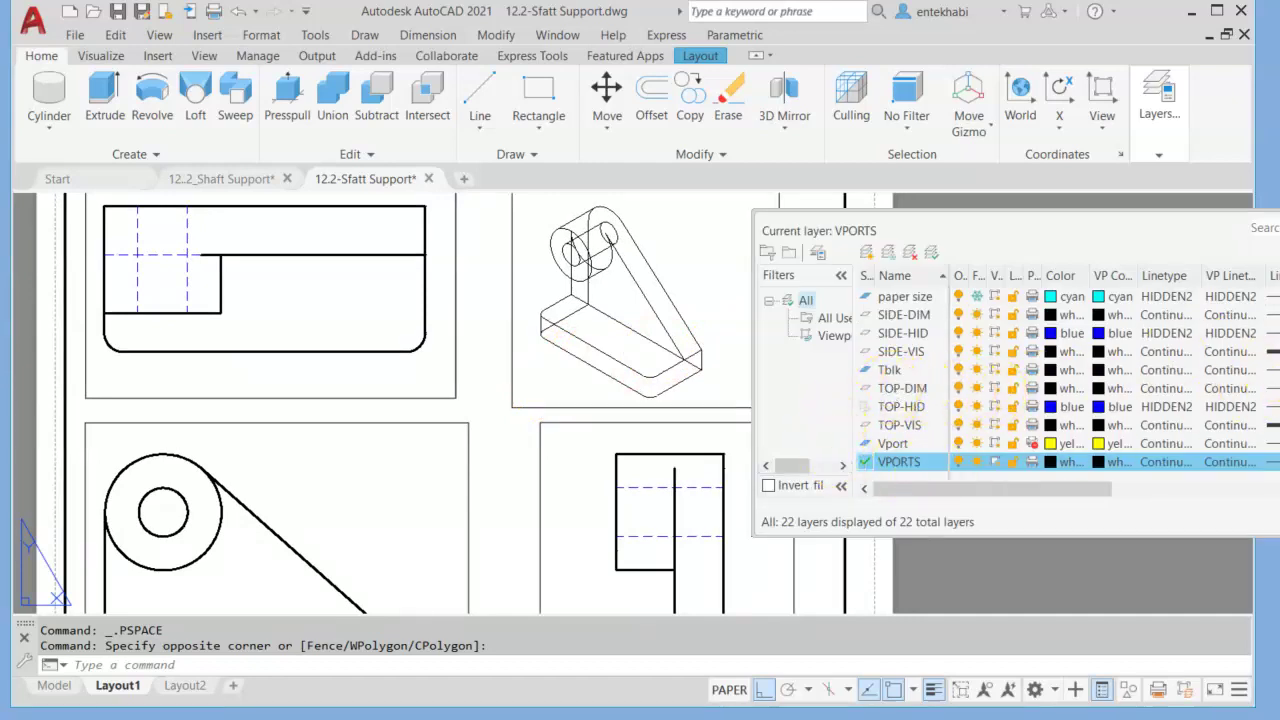
Step: Freeze the ISO-HID layer and select the ISO-VIS layer row
{"action": "scroll", "coordinate": [1165, 380], "scroll_direction": "up", "scroll_amount": 3}
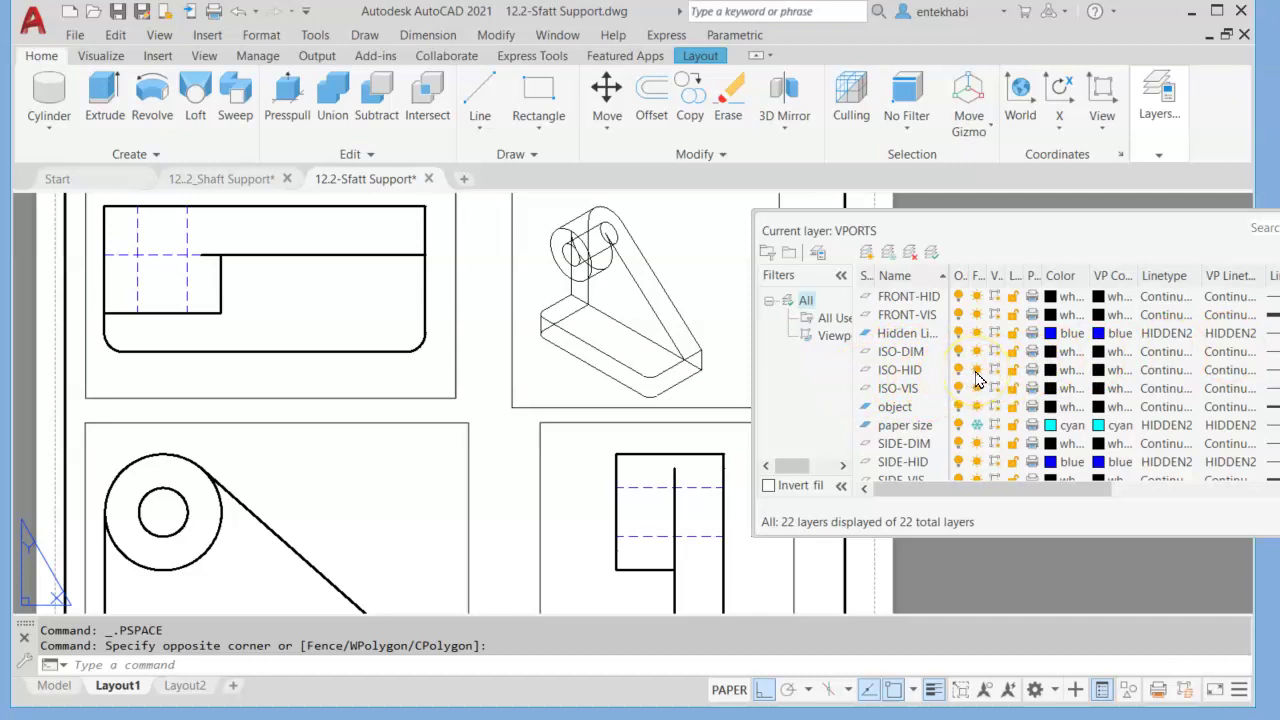
{"action": "left_click", "coordinate": [975, 370]}
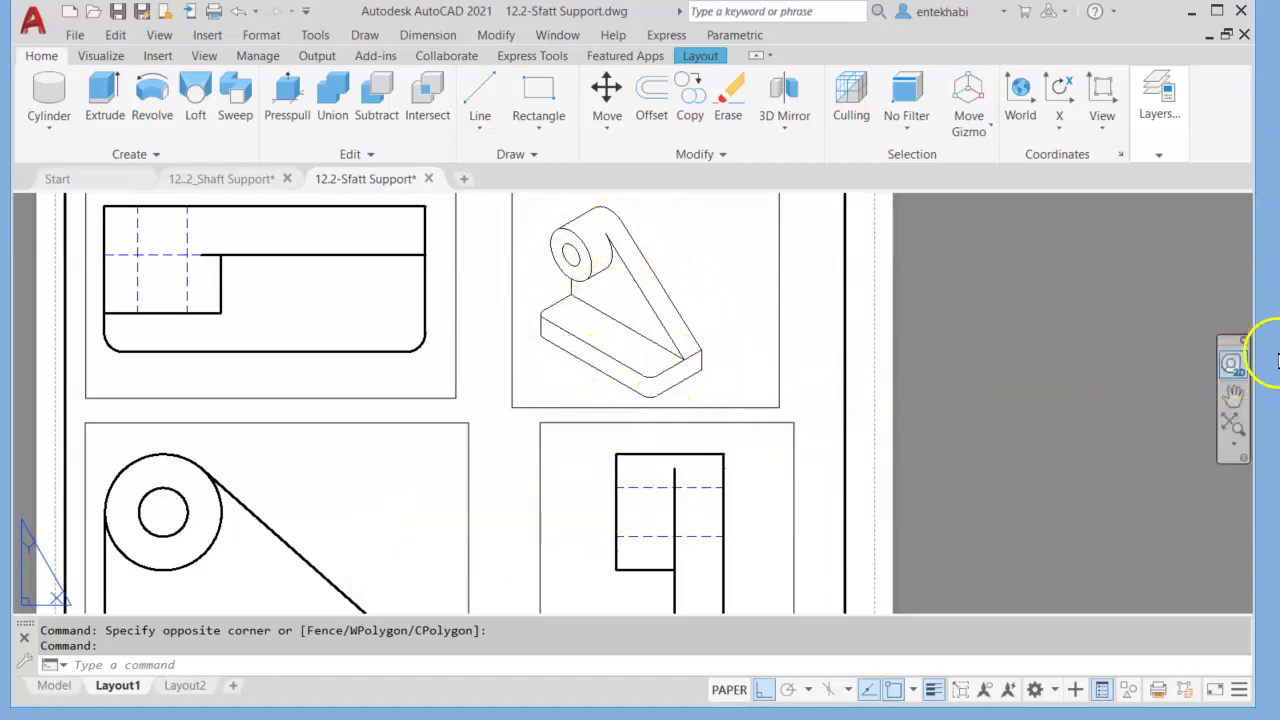
{"action": "mouse_move", "coordinate": [1277, 360]}
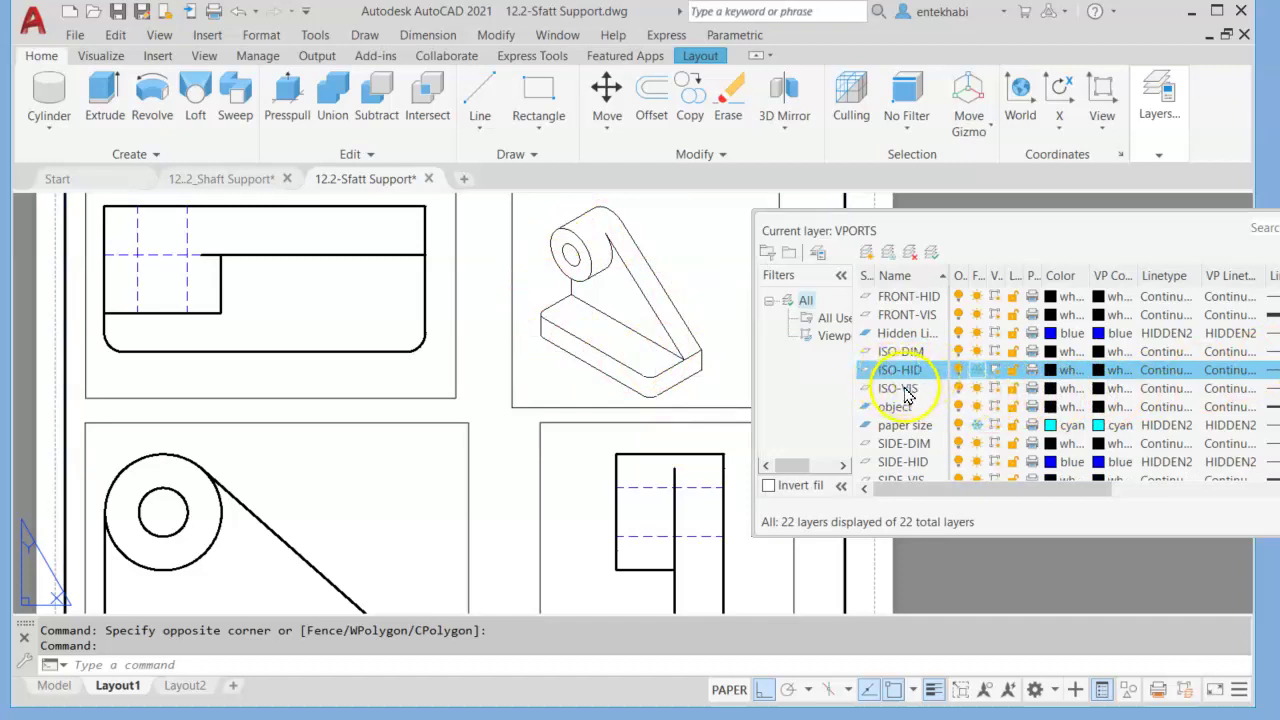
{"action": "left_click", "coordinate": [906, 390]}
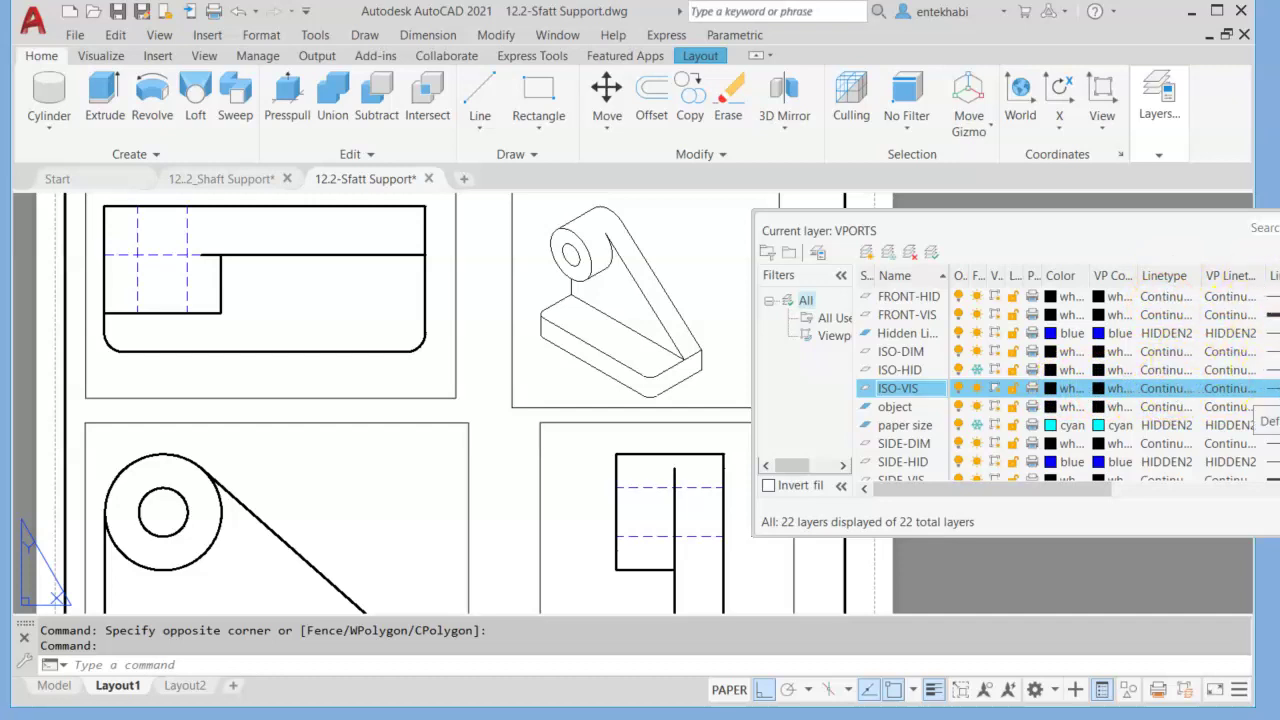
Step: Set the ISO-VIS lineweight to 0.50 mm and zoom out to the whole sheet
{"action": "left_click", "coordinate": [1272, 390]}
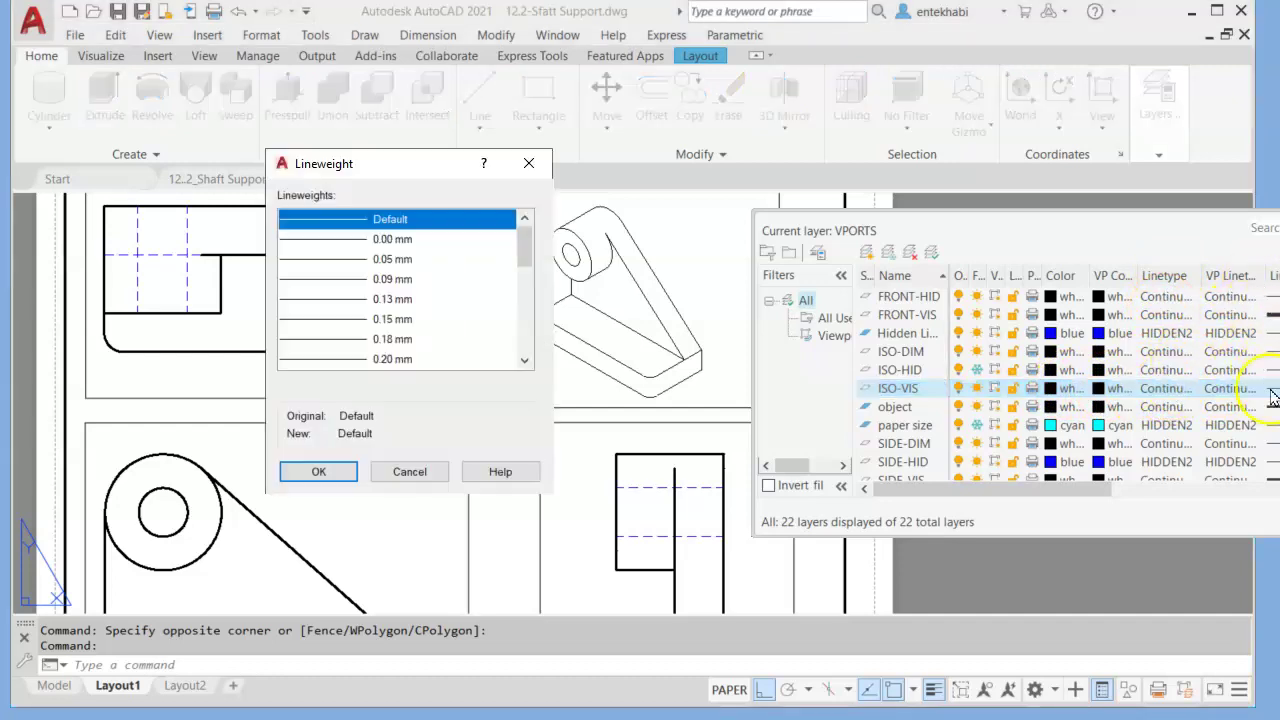
{"action": "left_click_drag", "start_coordinate": [517, 251], "coordinate": [518, 287]}
{"action": "left_click", "coordinate": [352, 319]}
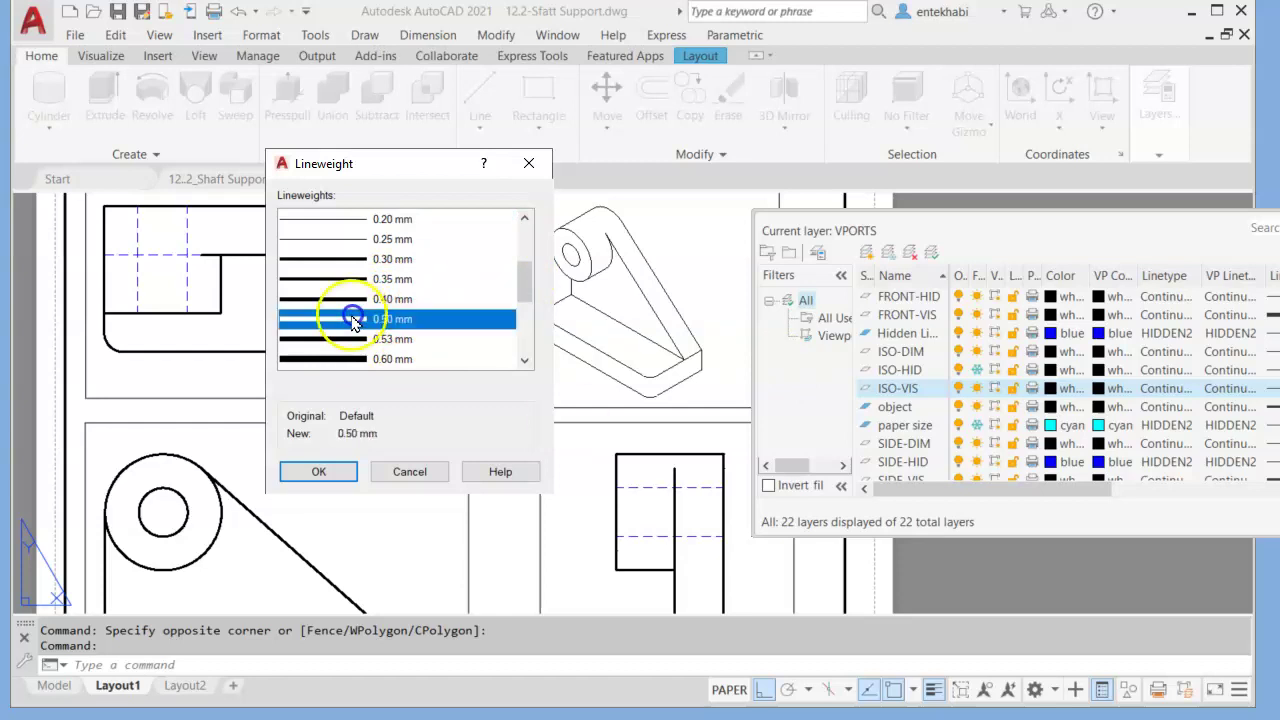
{"action": "left_click", "coordinate": [320, 471]}
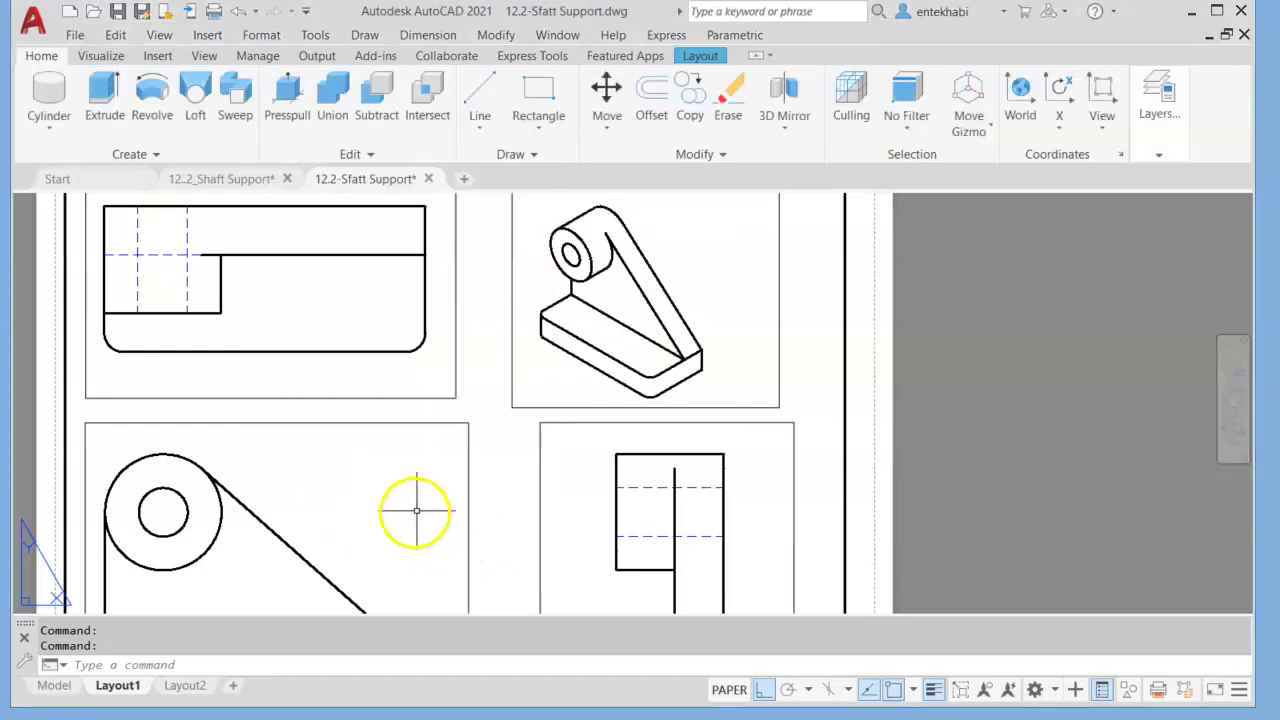
{"action": "scroll", "coordinate": [430, 500], "scroll_direction": "down", "scroll_amount": 5}
{"action": "middle_click_drag", "start_coordinate": [394, 494], "coordinate": [400, 423]}
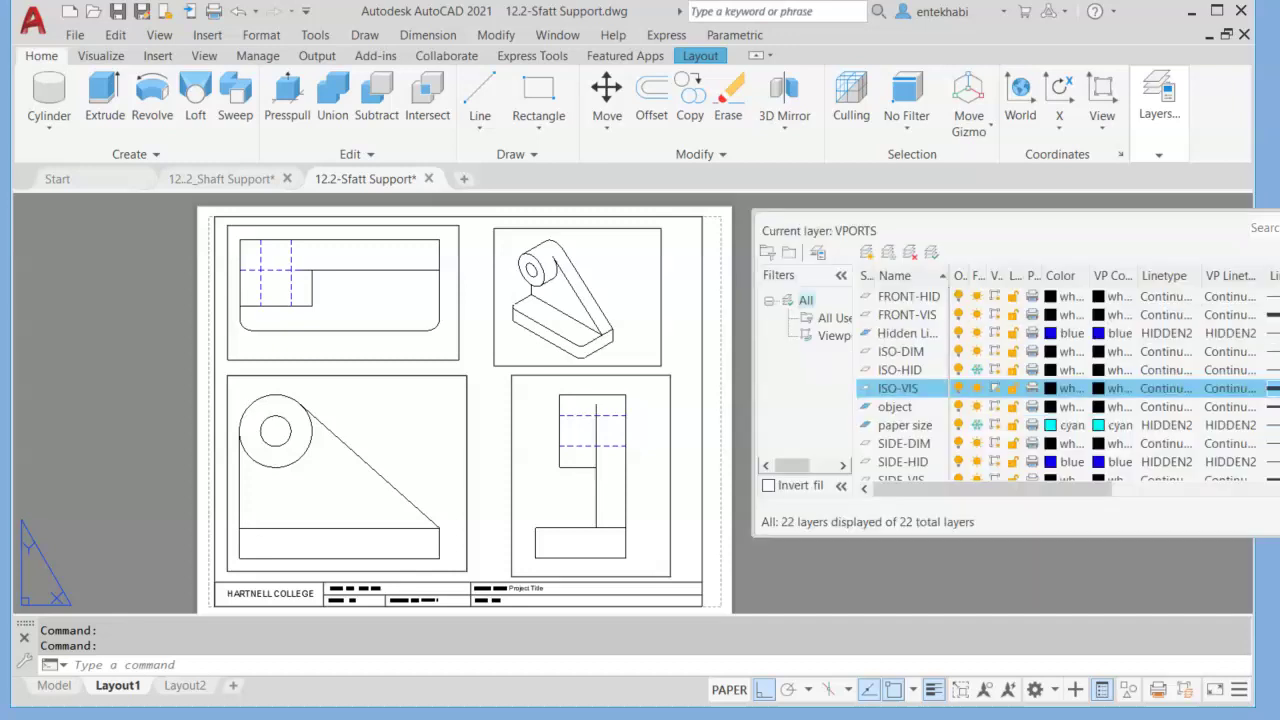
Step: Make FRONT-VIS the current layer in the layer list
{"action": "scroll", "coordinate": [1000, 380], "scroll_direction": "down", "scroll_amount": 3}
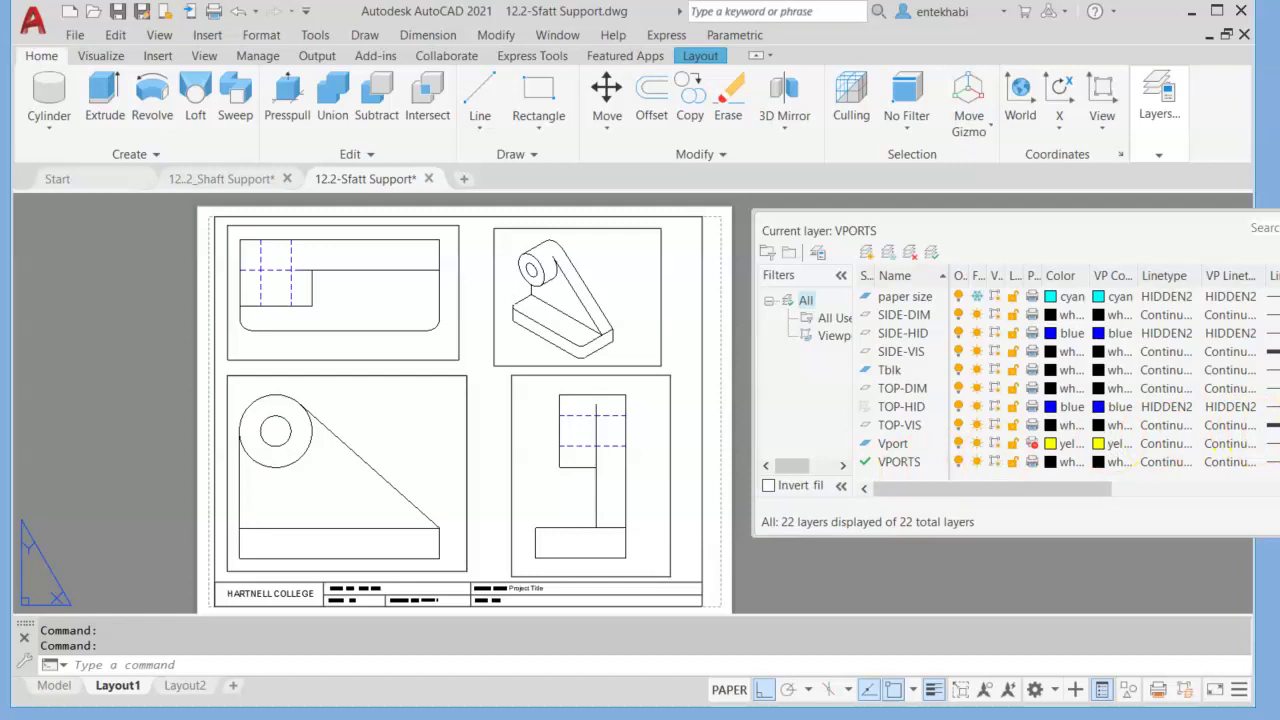
{"action": "scroll", "coordinate": [1000, 380], "scroll_direction": "up", "scroll_amount": 4}
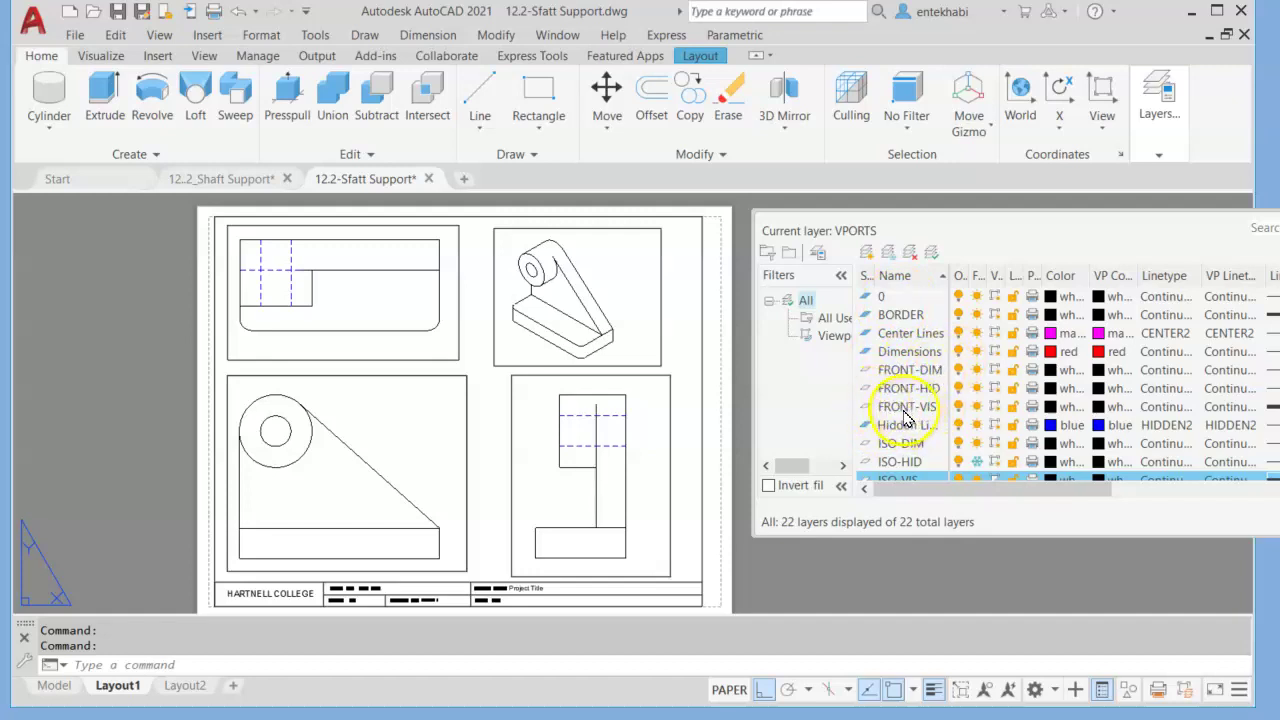
{"action": "double_click", "coordinate": [905, 410]}
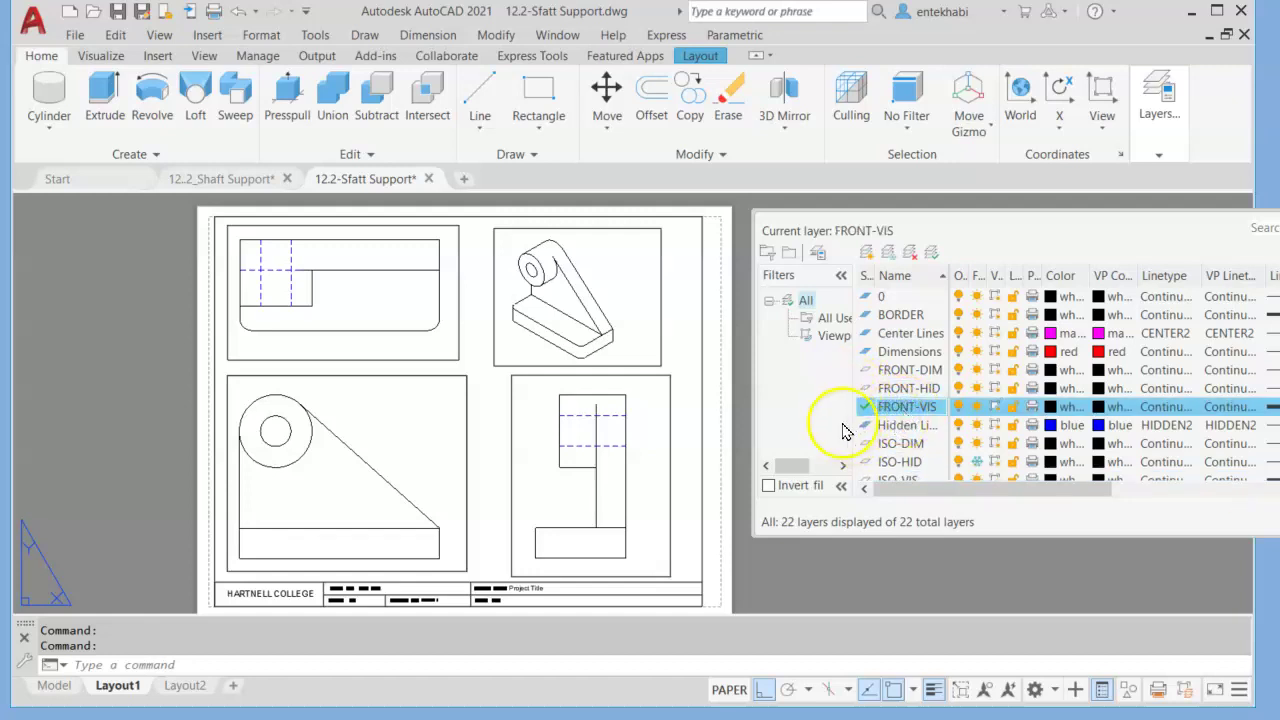
{"action": "scroll", "coordinate": [1000, 380], "scroll_direction": "down", "scroll_amount": 4}
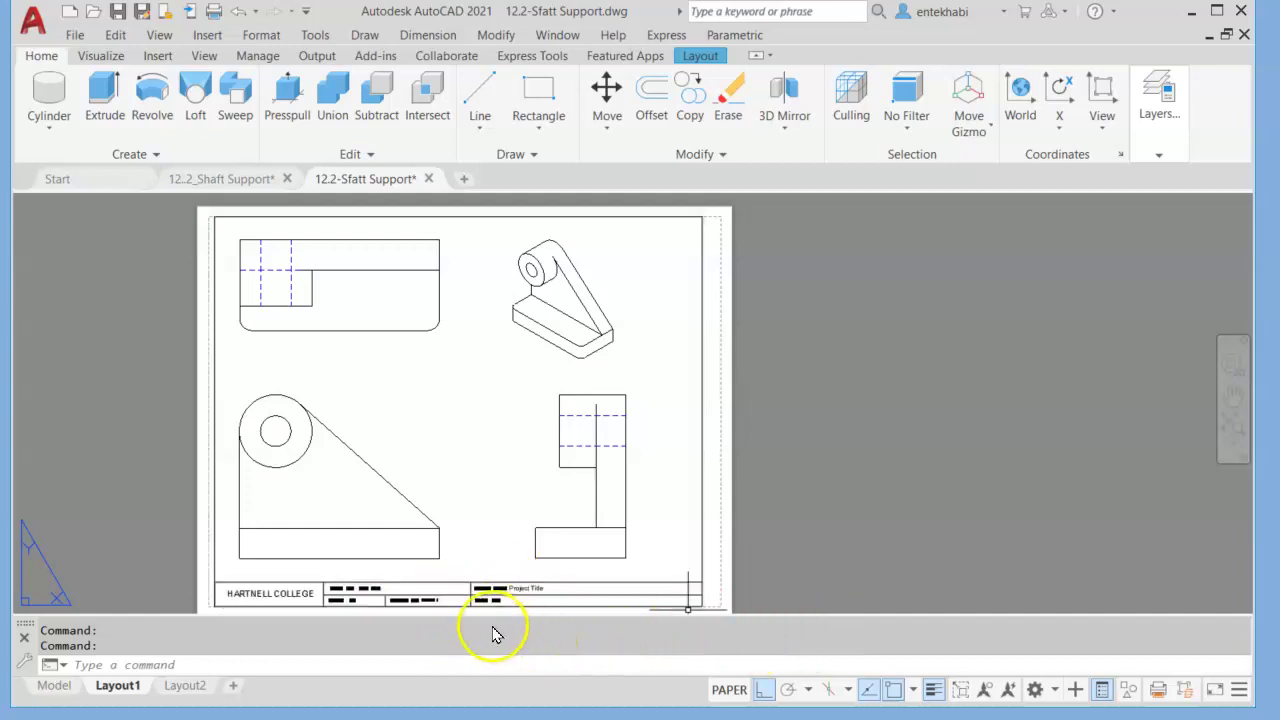
Step: Cancel the stray selection window on Layout1 and open the File menu
{"action": "left_click", "coordinate": [815, 538]}
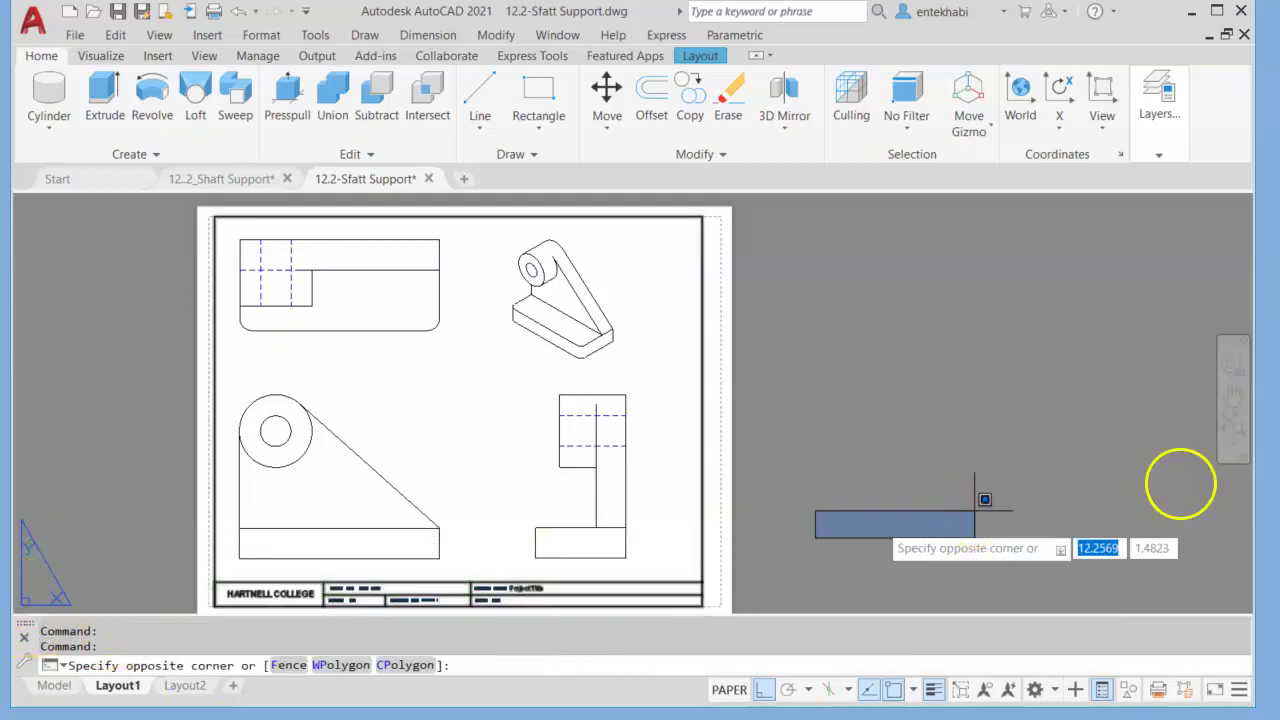
{"action": "left_click", "coordinate": [1228, 471]}
{"action": "key", "text": "Escape"}
{"action": "key", "text": "Escape"}
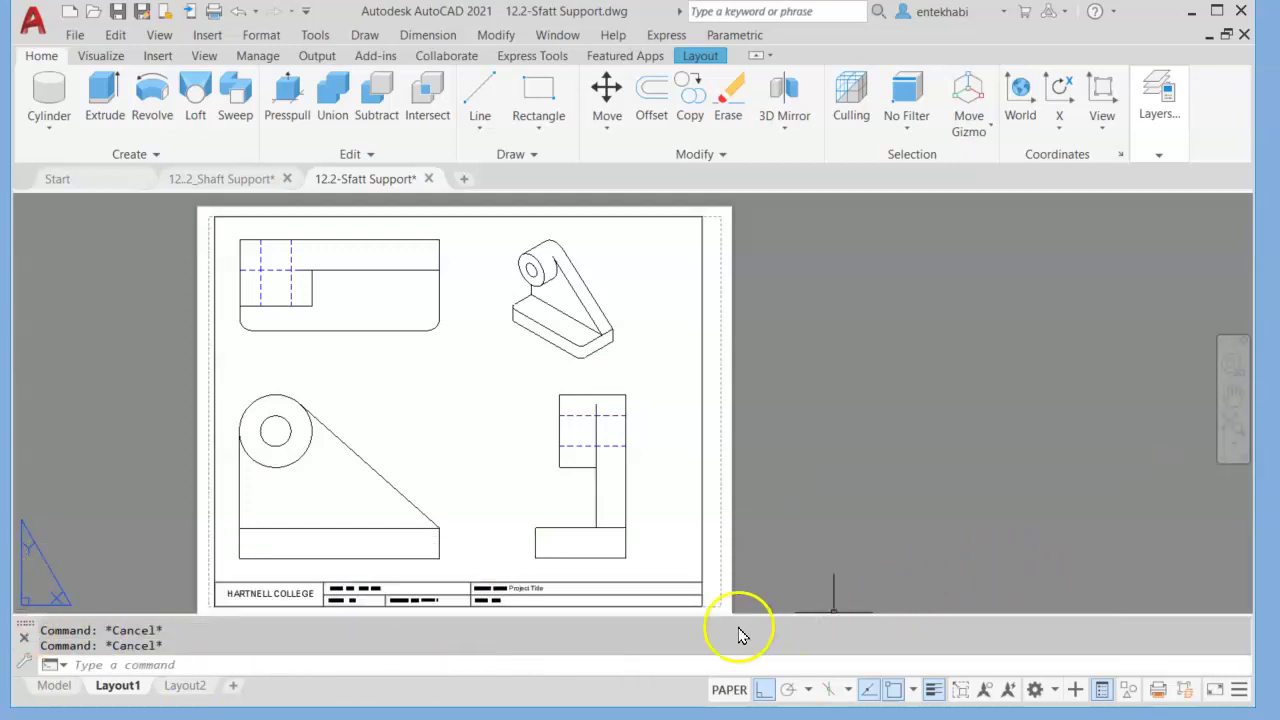
{"action": "left_click", "coordinate": [76, 37]}
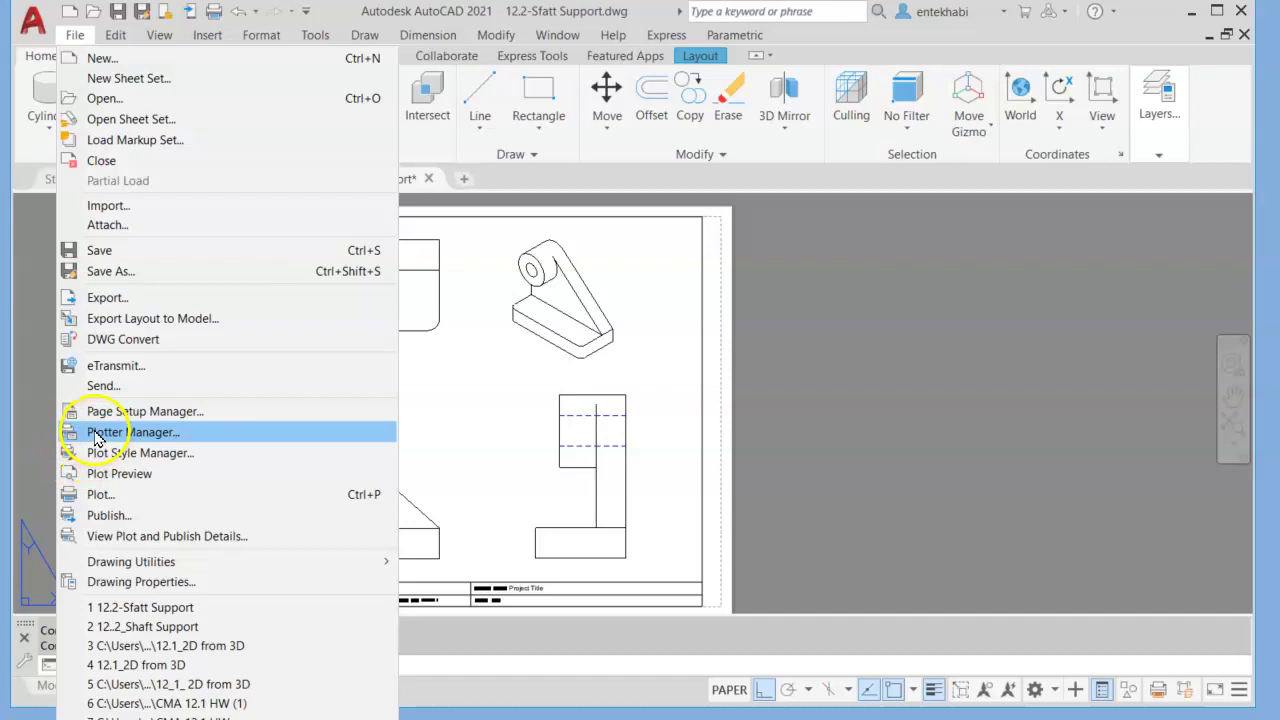
Step: Plot Layout1 with the <Previous plot> page setup (AutoCAD PDF, ANSI full bleed A) and preview it
{"action": "left_click", "coordinate": [100, 494]}
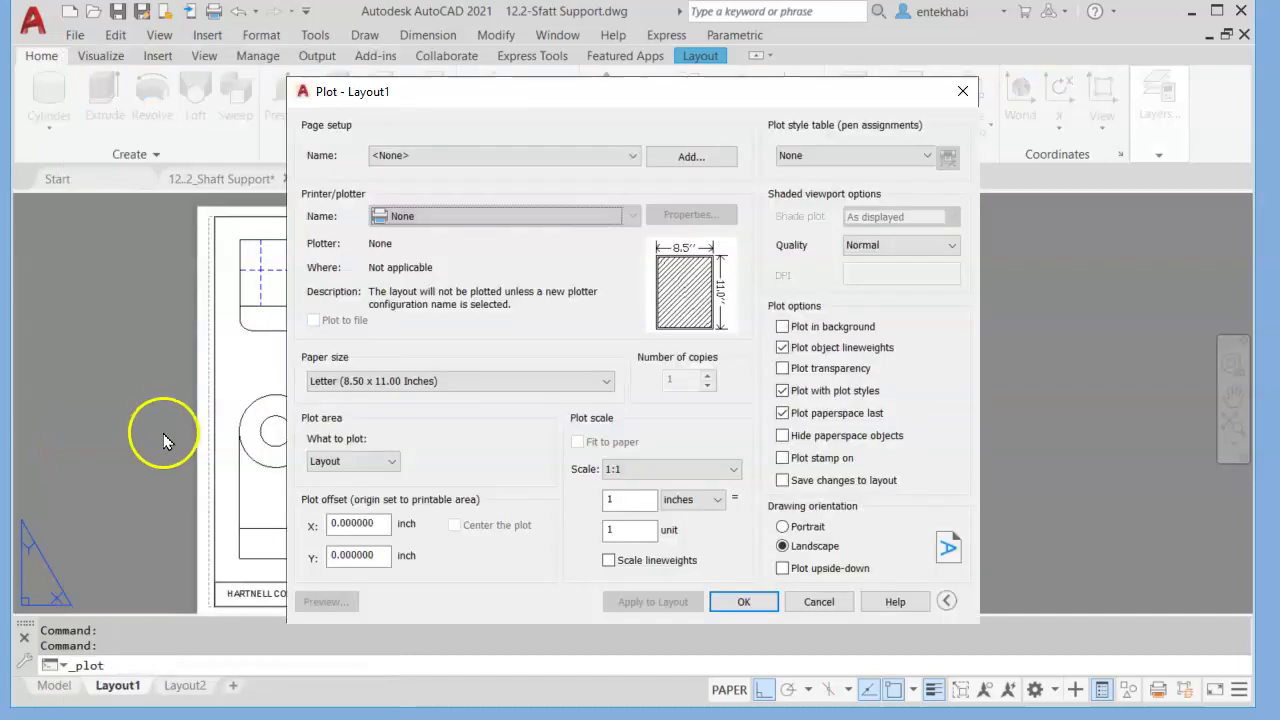
{"action": "left_click", "coordinate": [525, 157]}
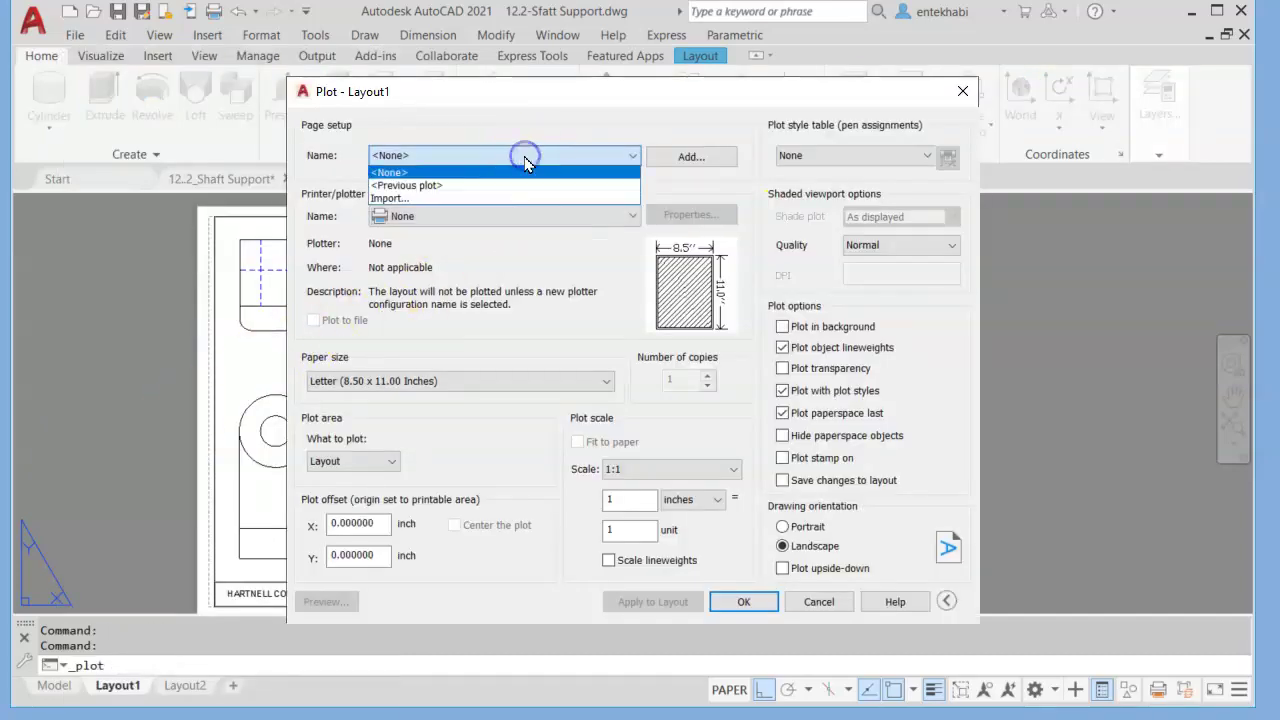
{"action": "left_click", "coordinate": [450, 188]}
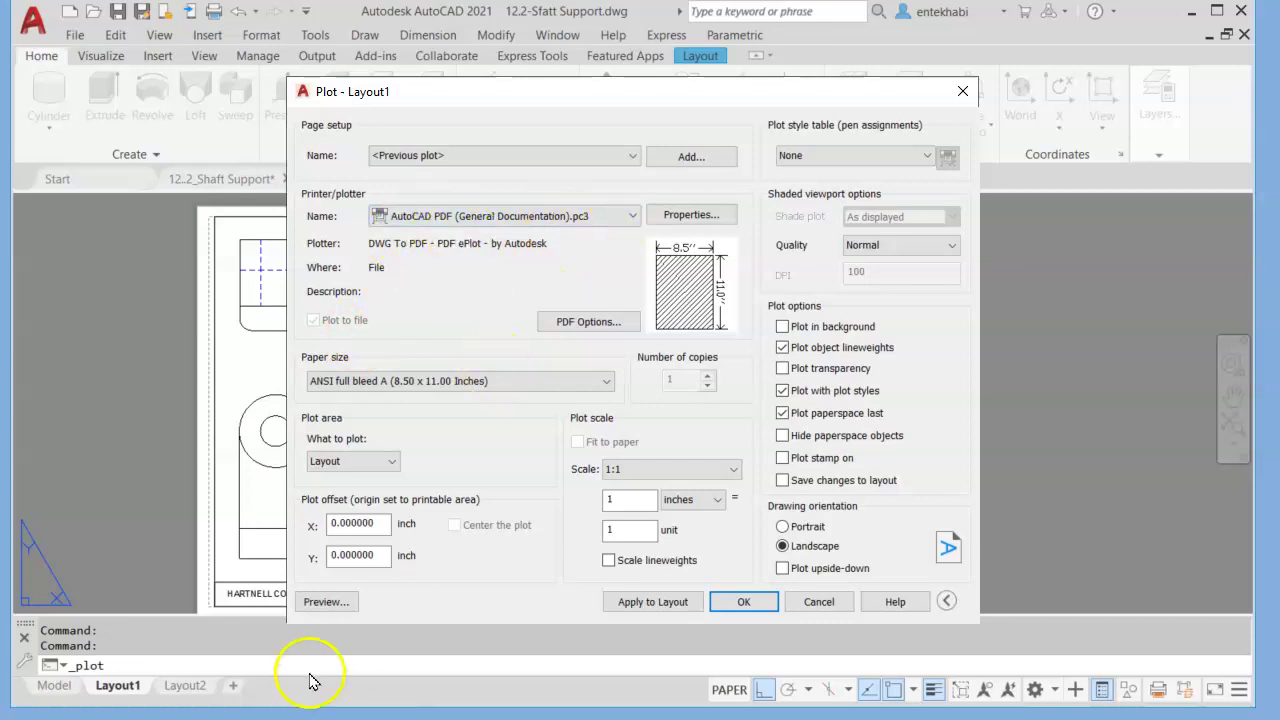
{"action": "left_click", "coordinate": [322, 603]}
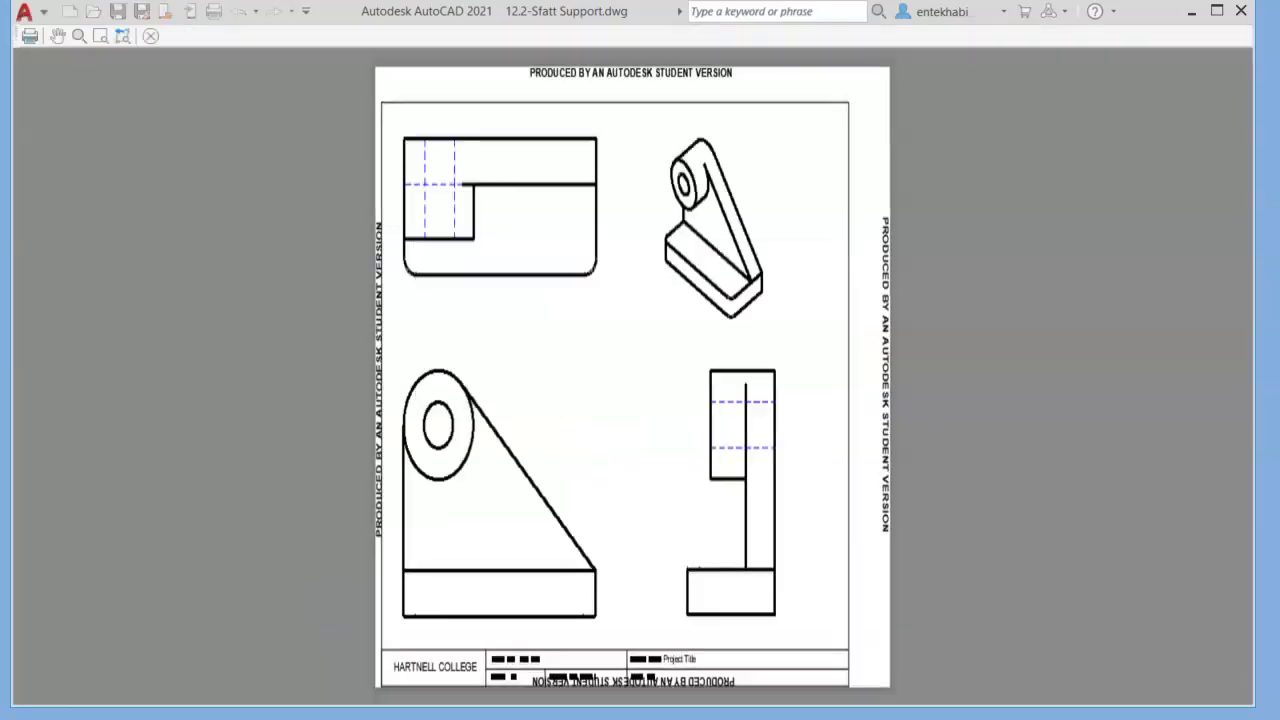
{"action": "left_click", "coordinate": [443, 694]}
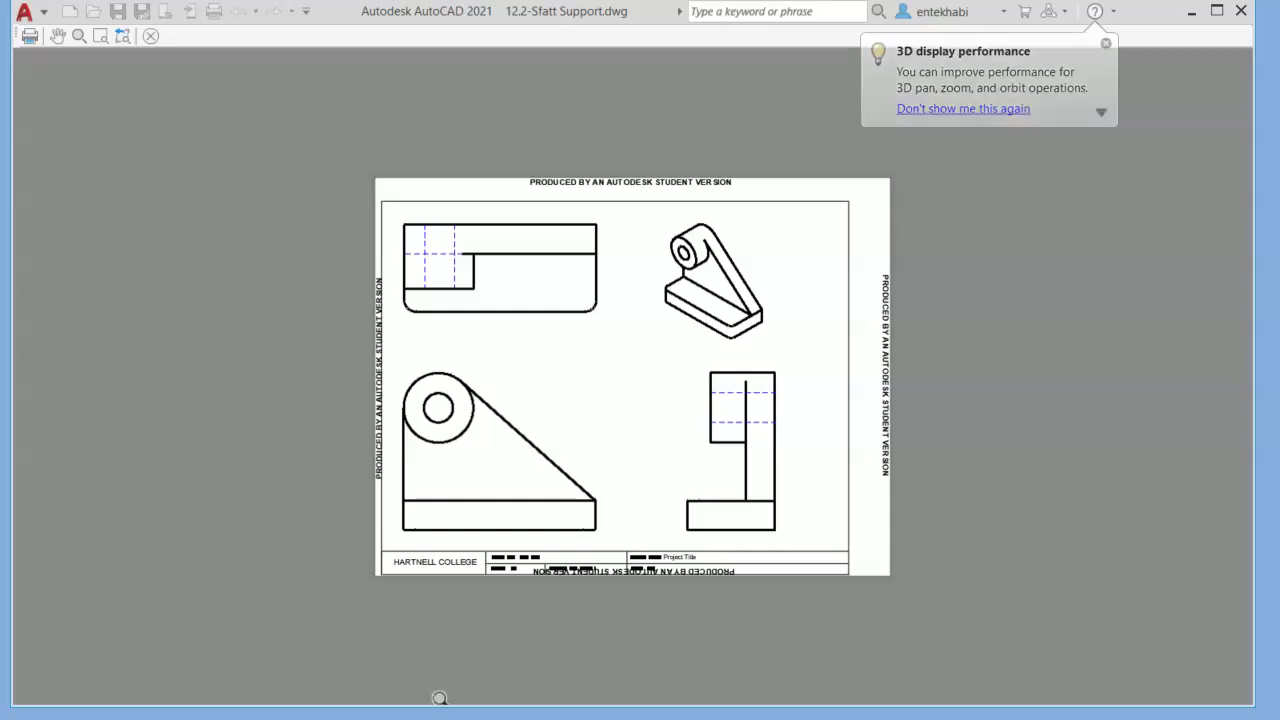
{"action": "left_click", "coordinate": [463, 654]}
{"action": "left_click", "coordinate": [488, 694]}
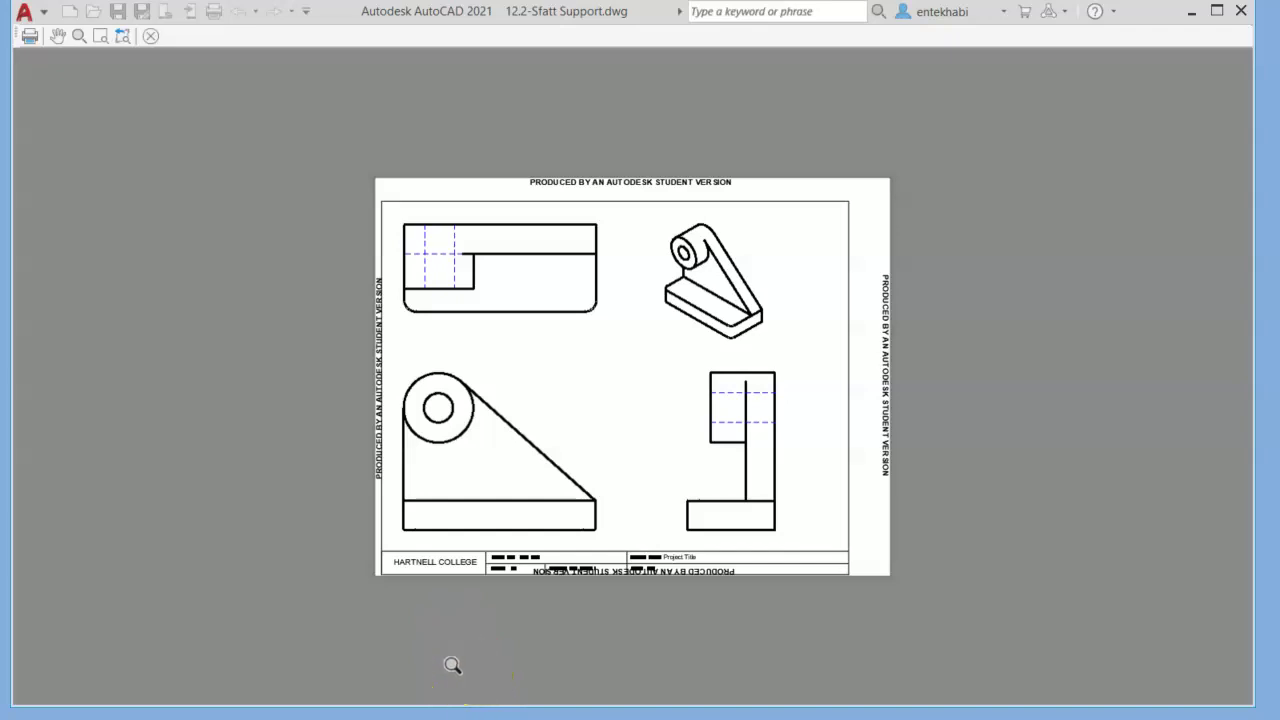
{"action": "left_click", "coordinate": [452, 665]}
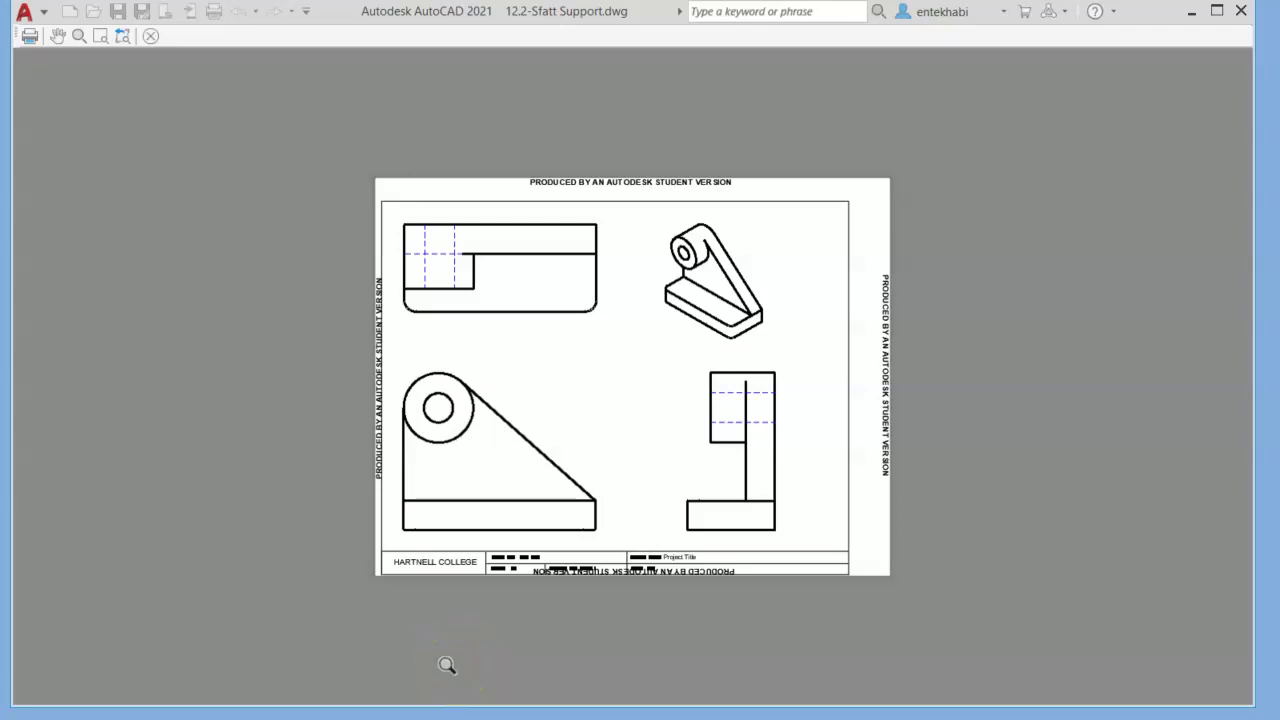